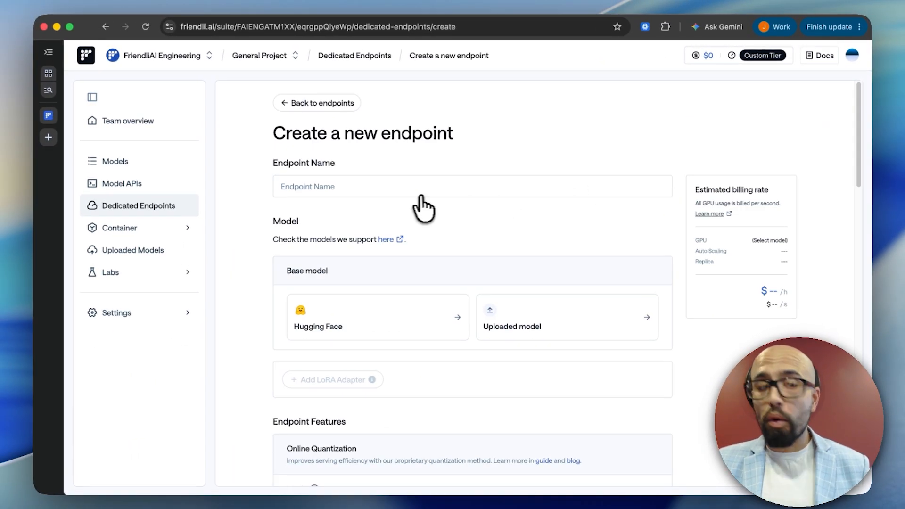
Step: Name the endpoint JB-Tutorial-Example and choose Hugging Face as the source of the base model
{"action": "left_click", "coordinate": [370, 191]}
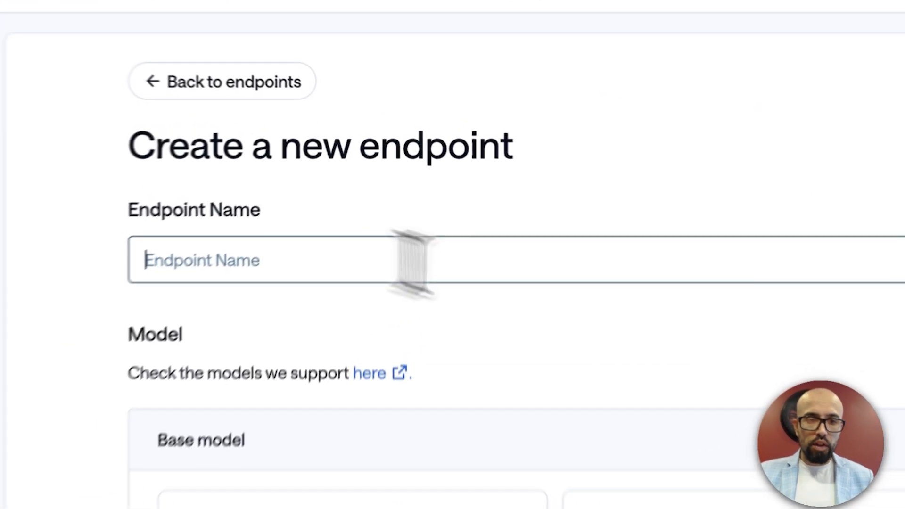
{"action": "type", "text": "JB-Tutorial-Example"}
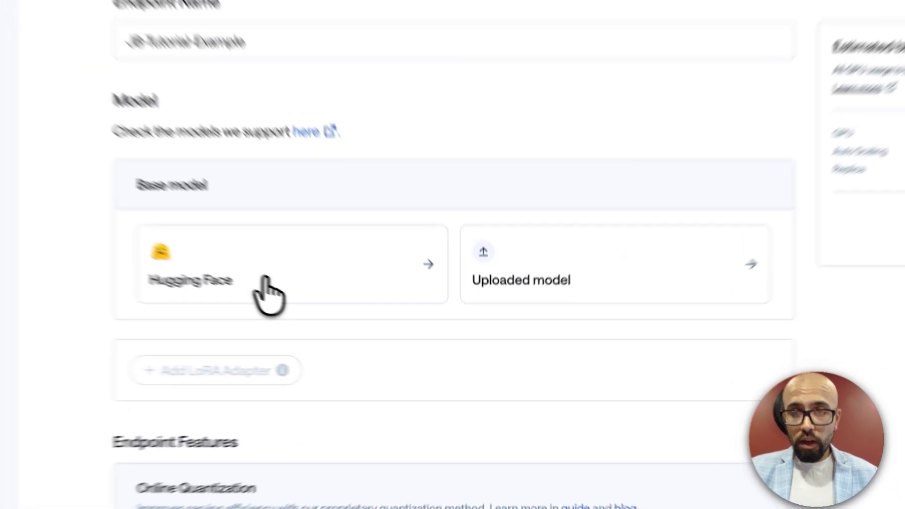
{"action": "left_click", "coordinate": [354, 326]}
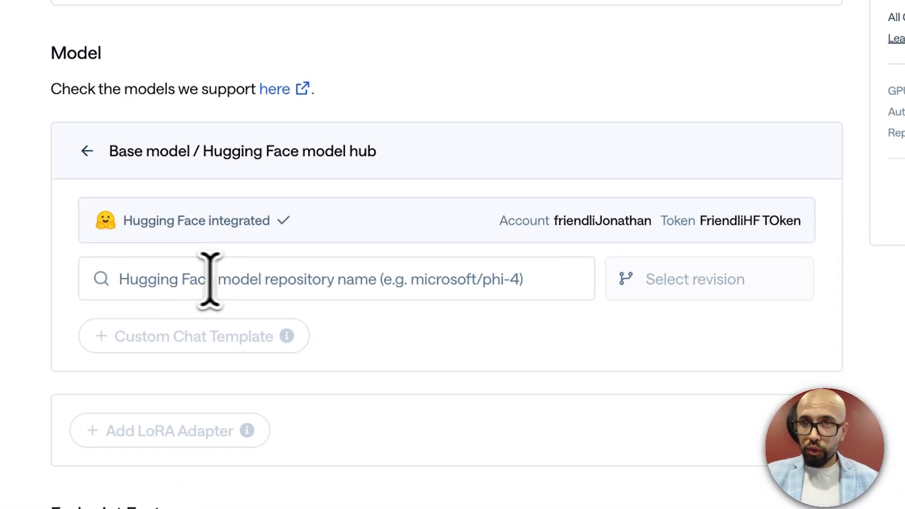
{"action": "left_click", "coordinate": [230, 278]}
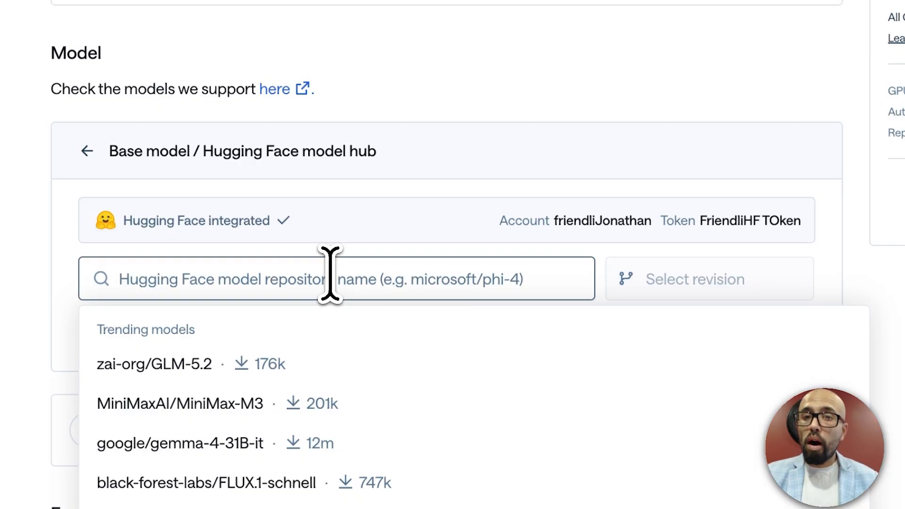
{"action": "type", "text": "gemma"}
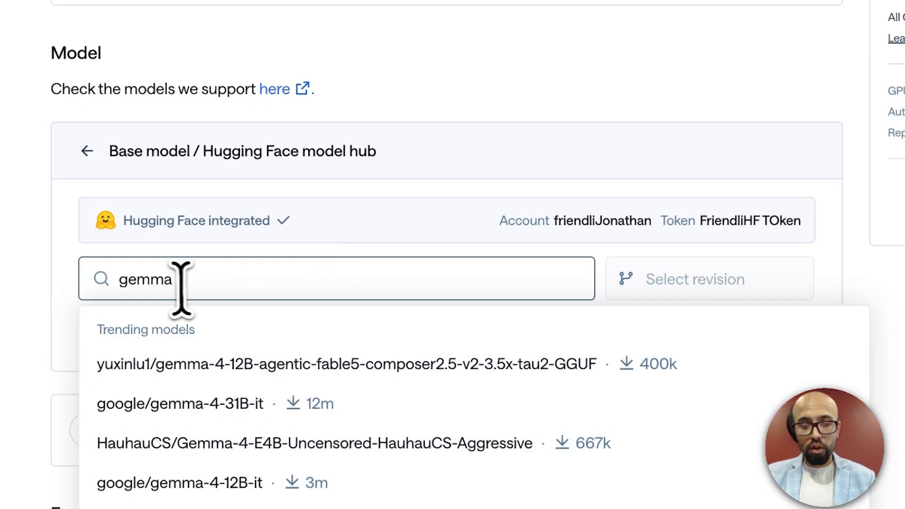
{"action": "double_click", "coordinate": [160, 281]}
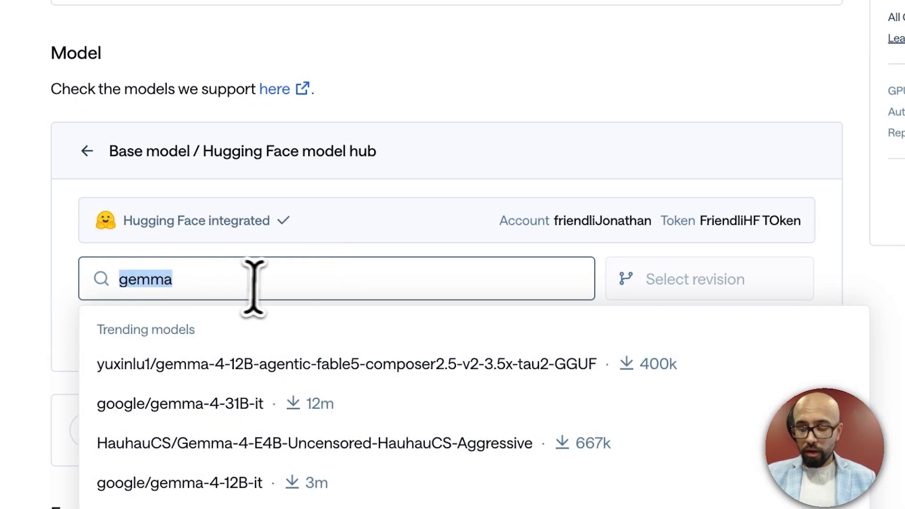
{"action": "key", "text": "BackSpace"}
Step: Search the Hugging Face models for "qwen 0.8" and select Qwen/Qwen3.5-0.8B as the base model
{"action": "type", "text": "qwen"}
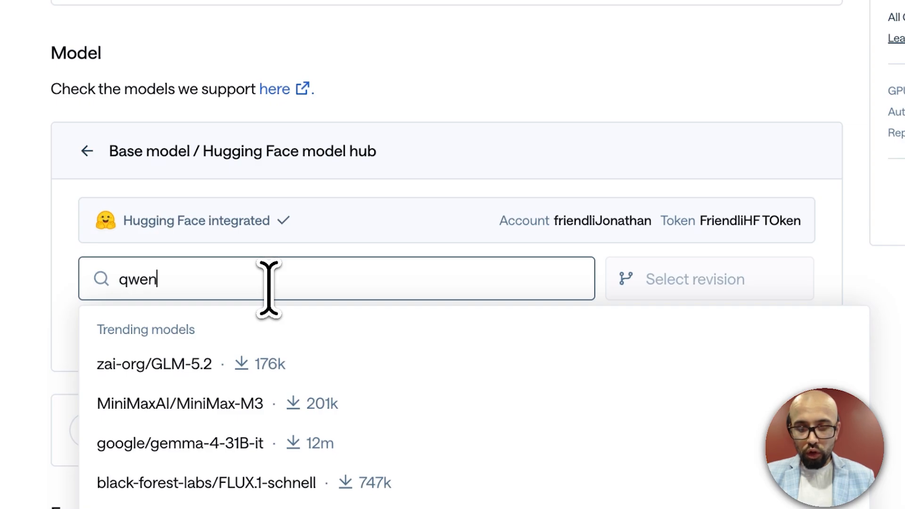
{"action": "type", "text": " 0.8"}
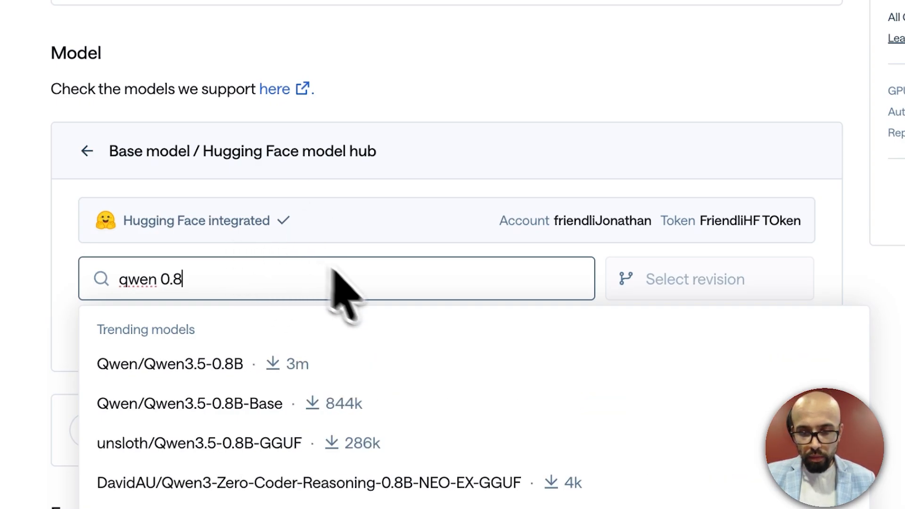
{"action": "left_click", "coordinate": [202, 364]}
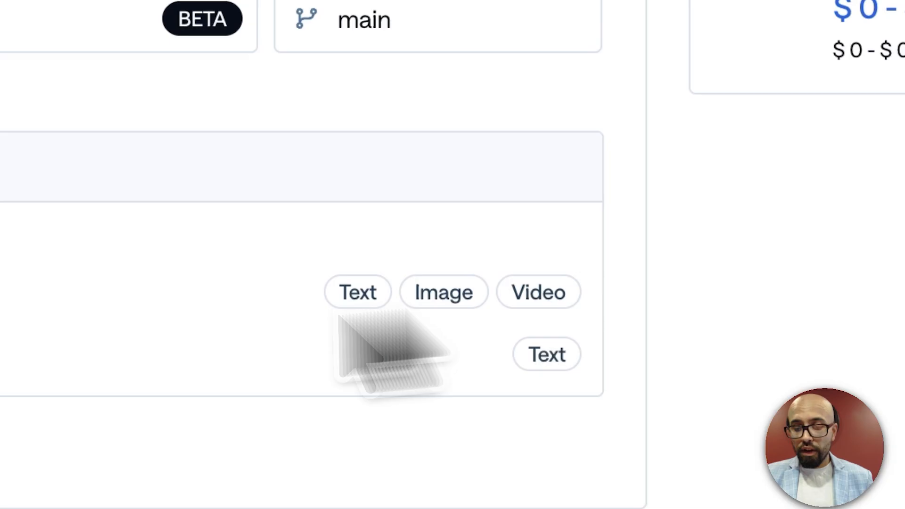
Step: Open the custom chat template editor for the selected base model and close it without saving
{"action": "double_click", "coordinate": [75, 372]}
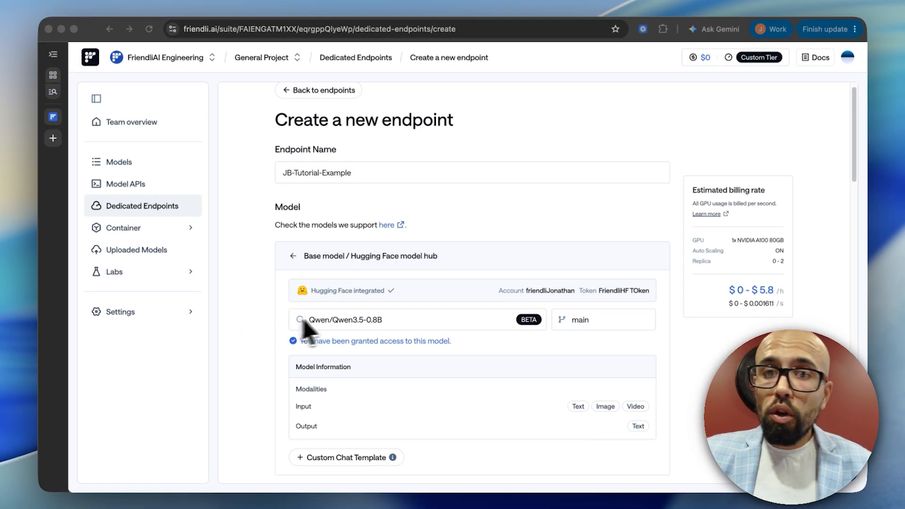
{"action": "scroll", "coordinate": [387, 368], "scroll_direction": "down", "scroll_amount": 3}
{"action": "scroll", "coordinate": [381, 356], "scroll_direction": "down", "scroll_amount": 4}
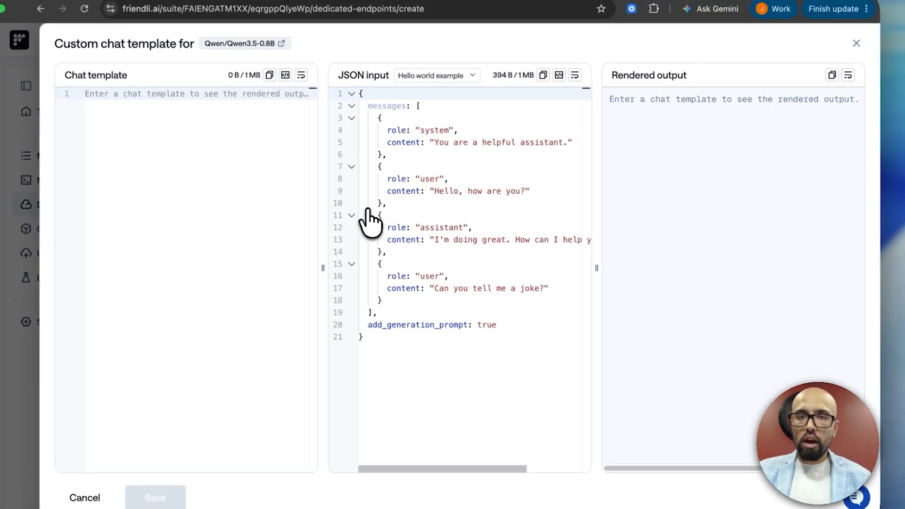
{"action": "left_click", "coordinate": [80, 497]}
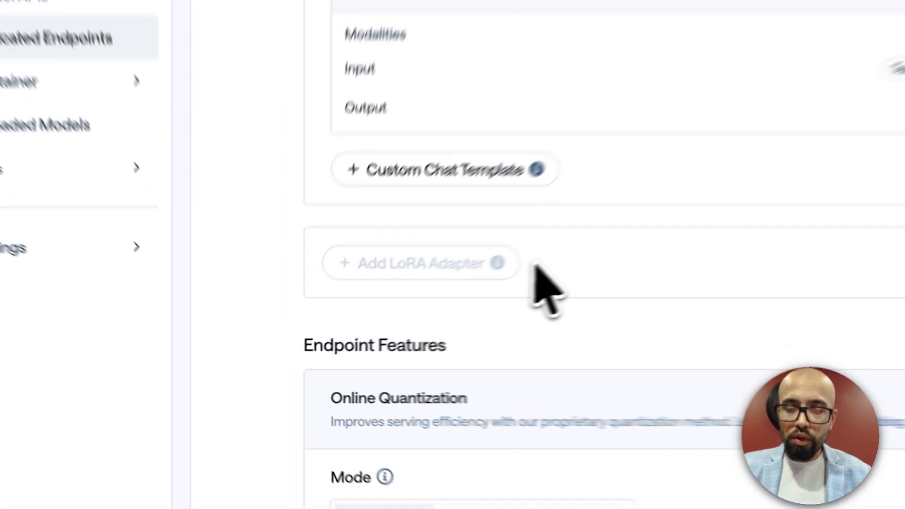
Step: Enable Request Queueing in the endpoint features
{"action": "mouse_move", "coordinate": [313, 318]}
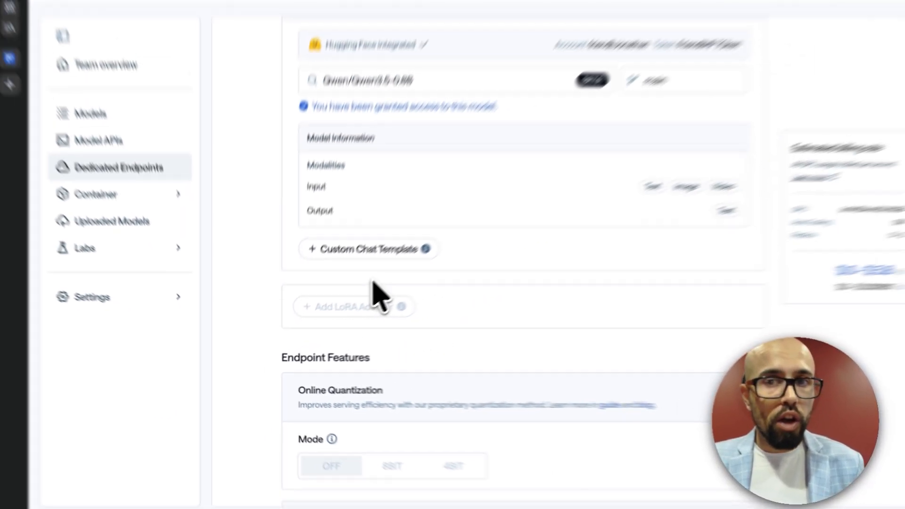
{"action": "scroll", "coordinate": [234, 319], "scroll_direction": "up", "scroll_amount": 1}
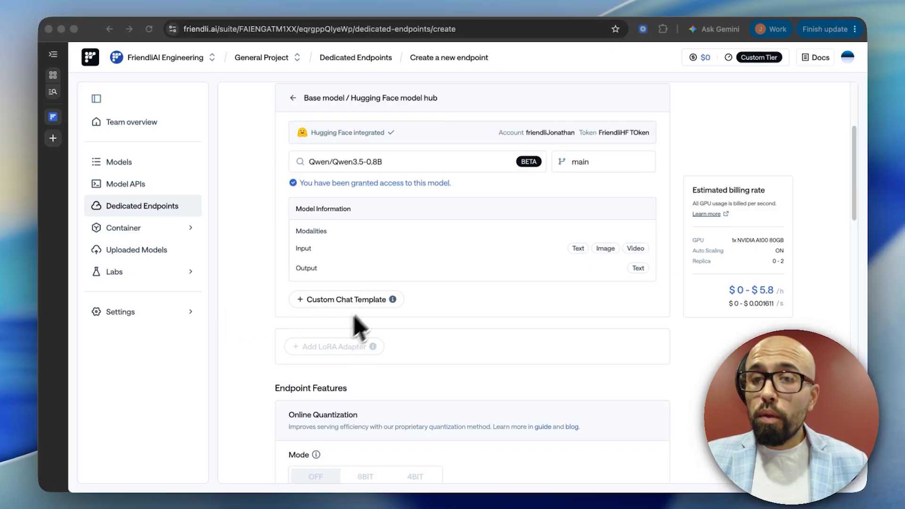
{"action": "scroll", "coordinate": [388, 304], "scroll_direction": "down", "scroll_amount": 5}
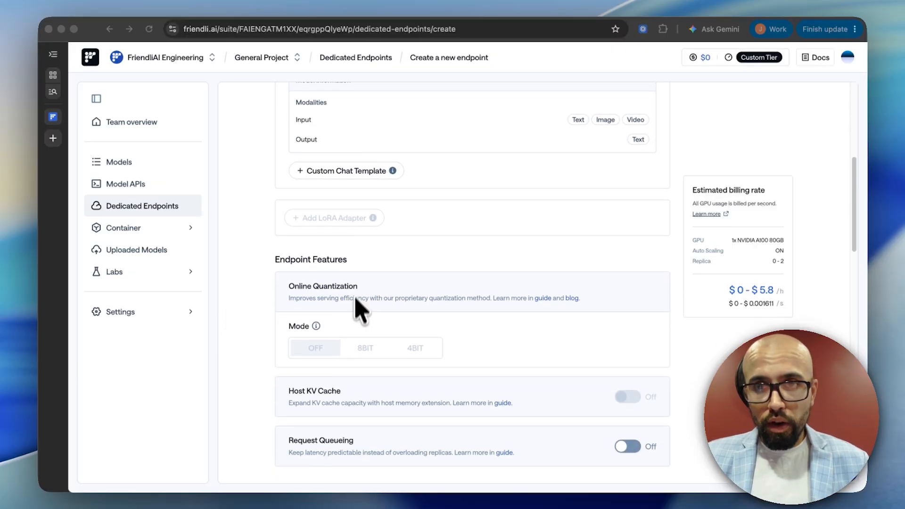
{"action": "scroll", "coordinate": [348, 302], "scroll_direction": "down", "scroll_amount": 3}
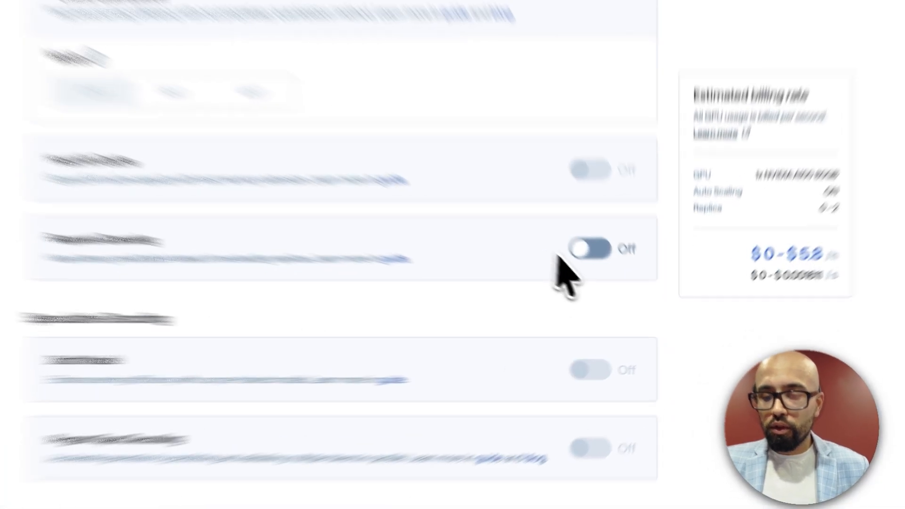
{"action": "left_click", "coordinate": [580, 248]}
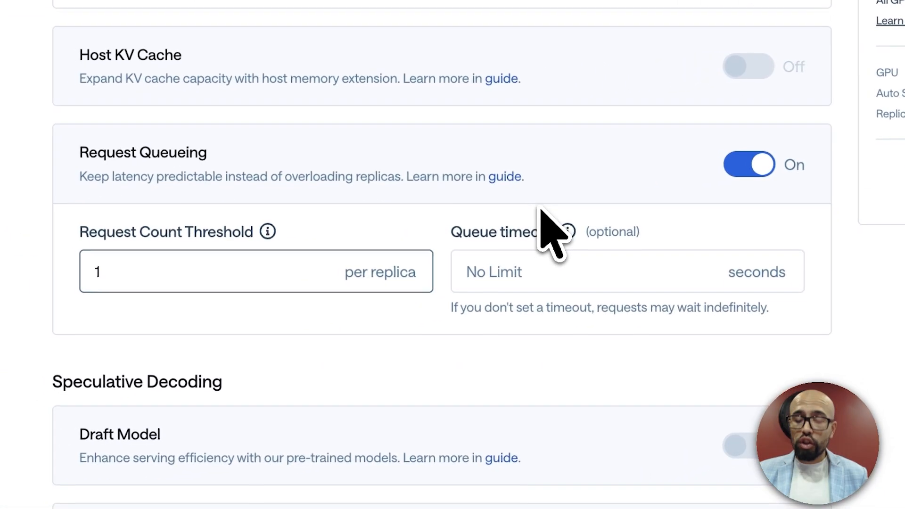
{"action": "scroll", "coordinate": [514, 217], "scroll_direction": "down", "scroll_amount": 1}
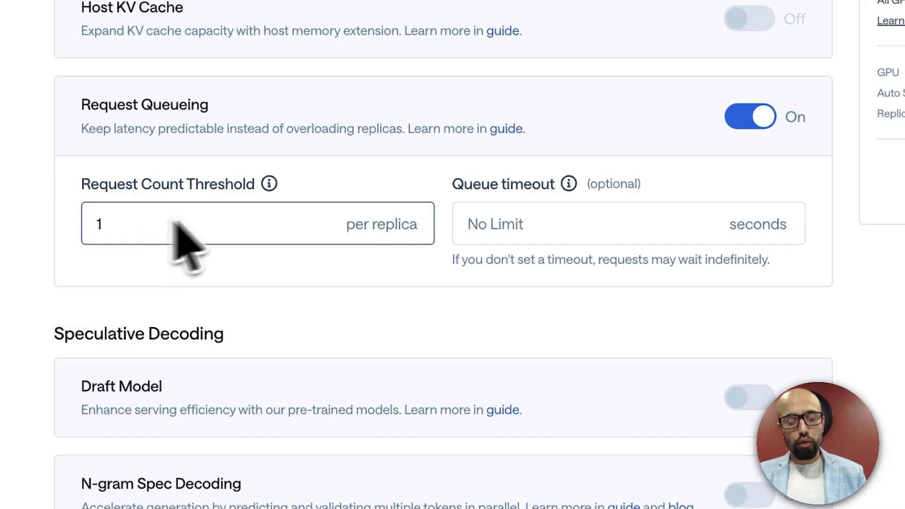
{"action": "left_click", "coordinate": [579, 224]}
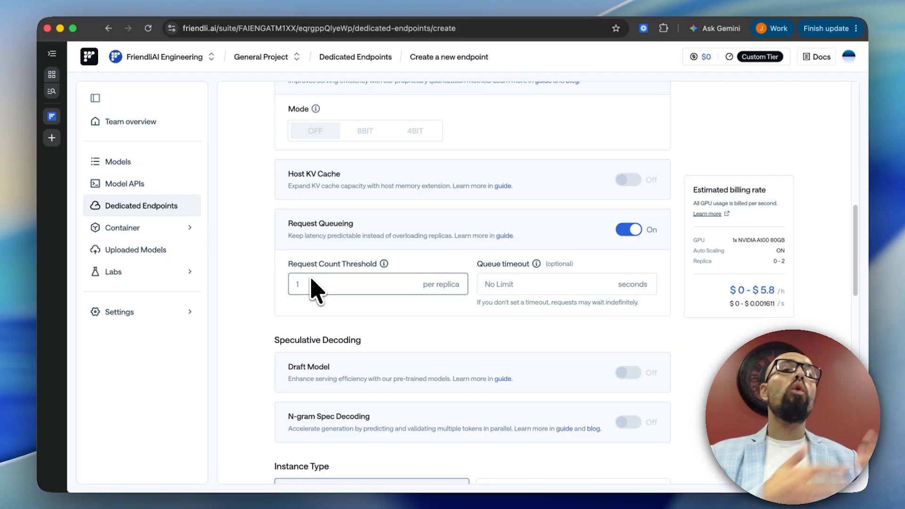
Step: Set the request count threshold to 40 per replica and the queue timeout to 10 seconds
{"action": "scroll", "coordinate": [316, 289], "scroll_direction": "down", "scroll_amount": 10}
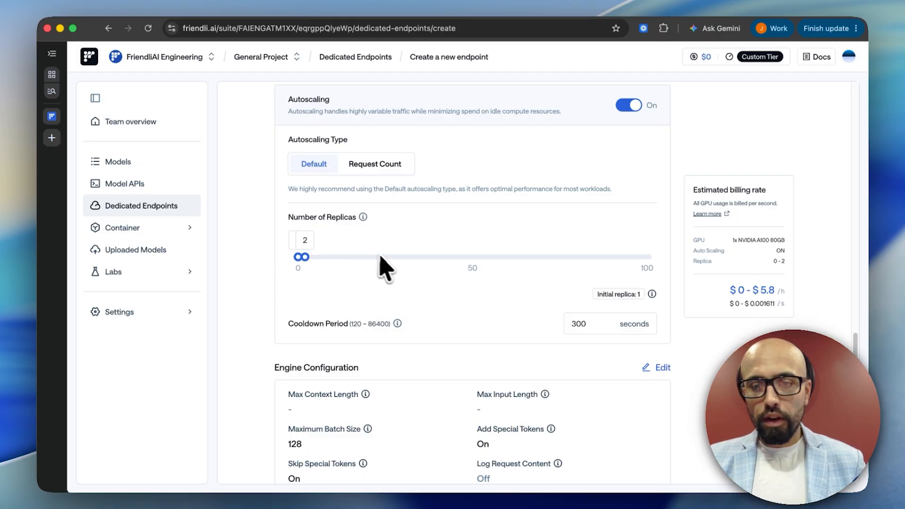
{"action": "scroll", "coordinate": [383, 263], "scroll_direction": "up", "scroll_amount": 9}
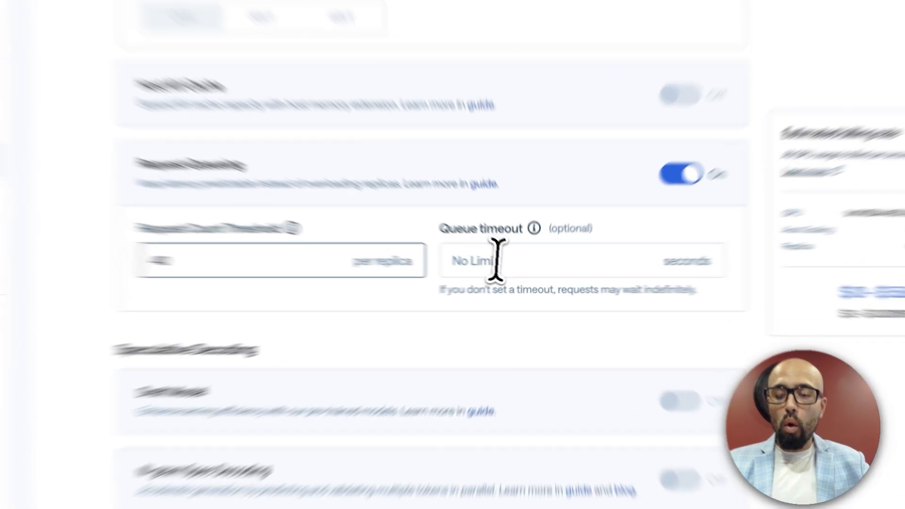
{"action": "left_click", "coordinate": [516, 270]}
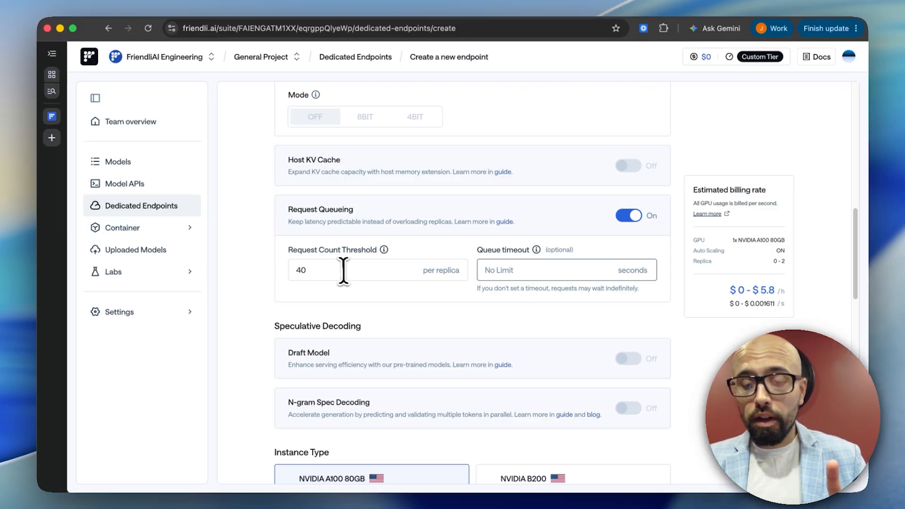
{"action": "left_click", "coordinate": [343, 270]}
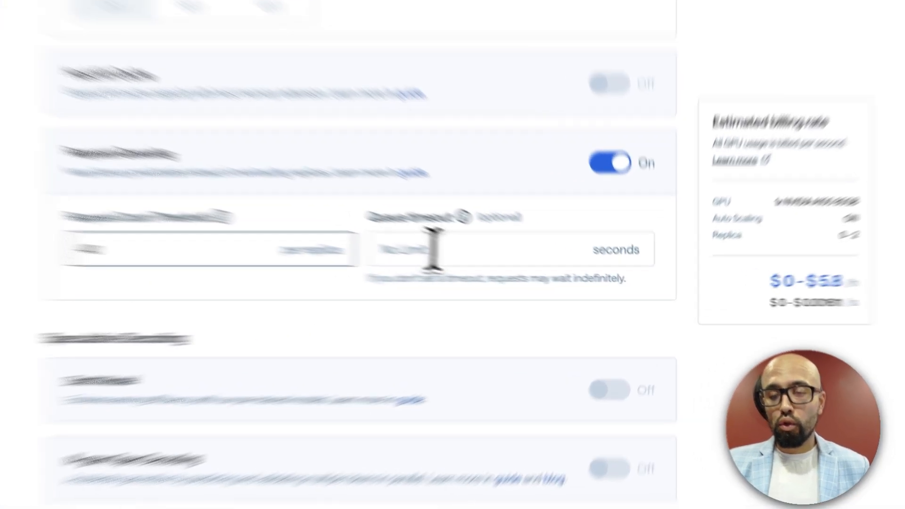
{"action": "left_click", "coordinate": [519, 270]}
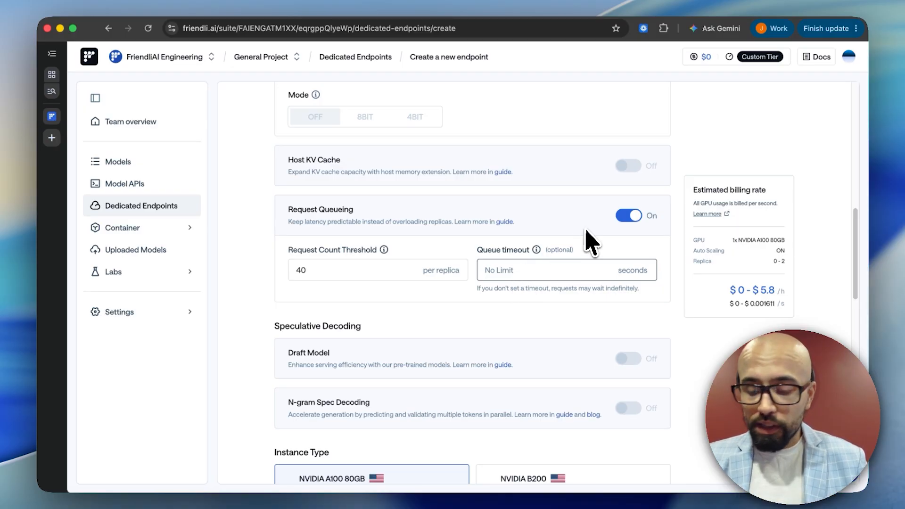
{"action": "type", "text": "10"}
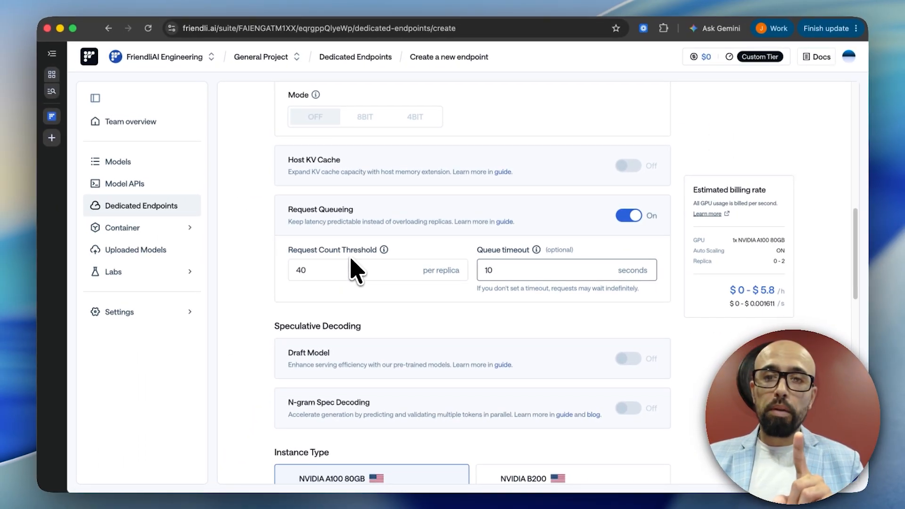
Step: Turn off Request Queueing for the endpoint
{"action": "left_click", "coordinate": [323, 270]}
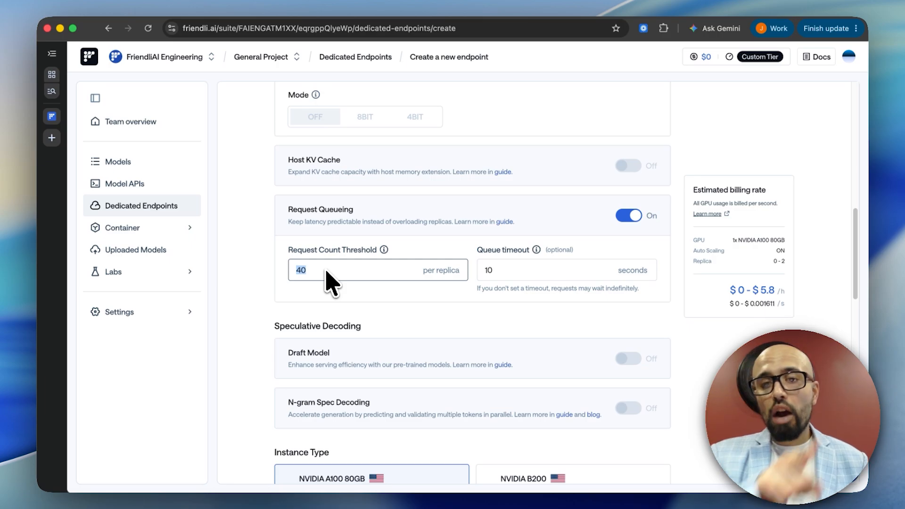
{"action": "left_click", "coordinate": [500, 271]}
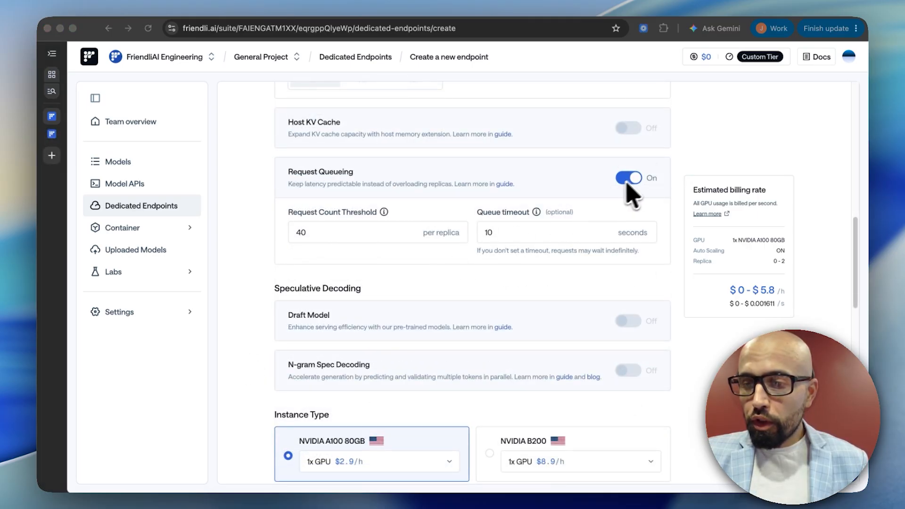
{"action": "left_click", "coordinate": [625, 180]}
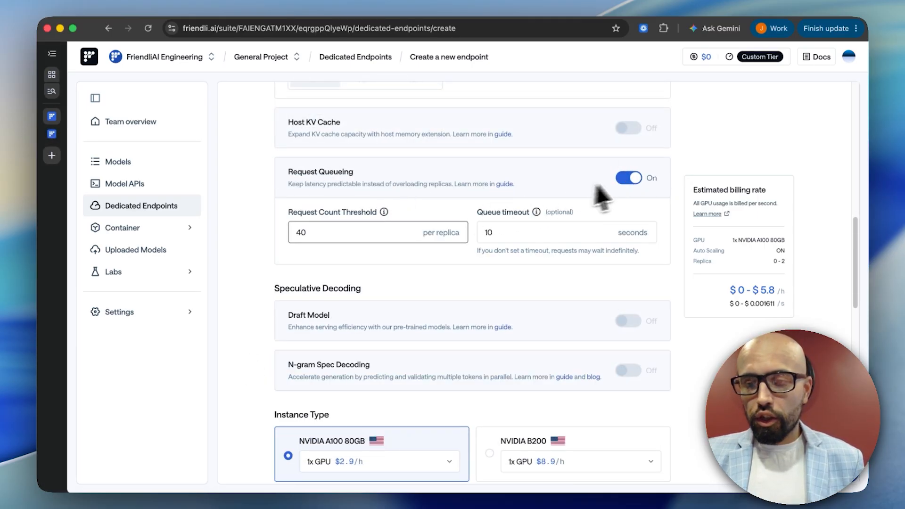
{"action": "left_click", "coordinate": [628, 178]}
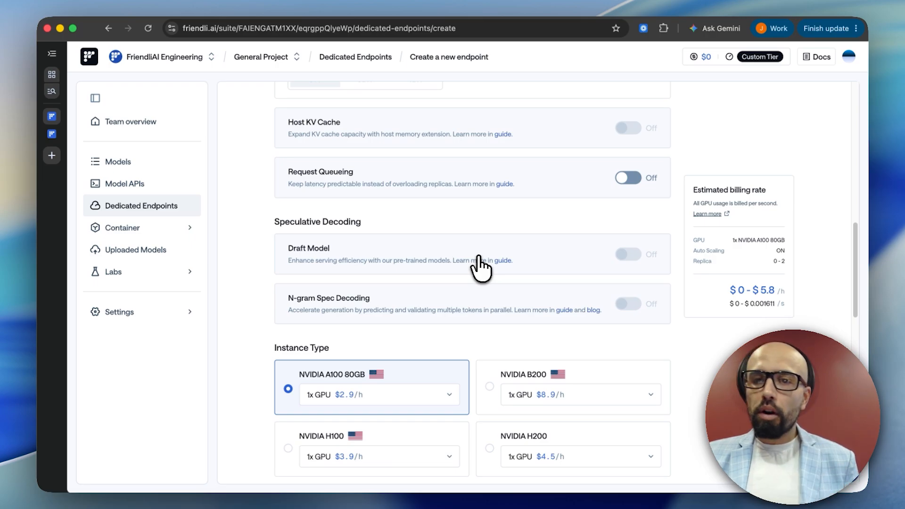
Step: Examine the Draft Model and N-gram Spec Decoding options under Speculative Decoding
{"action": "mouse_move", "coordinate": [629, 256]}
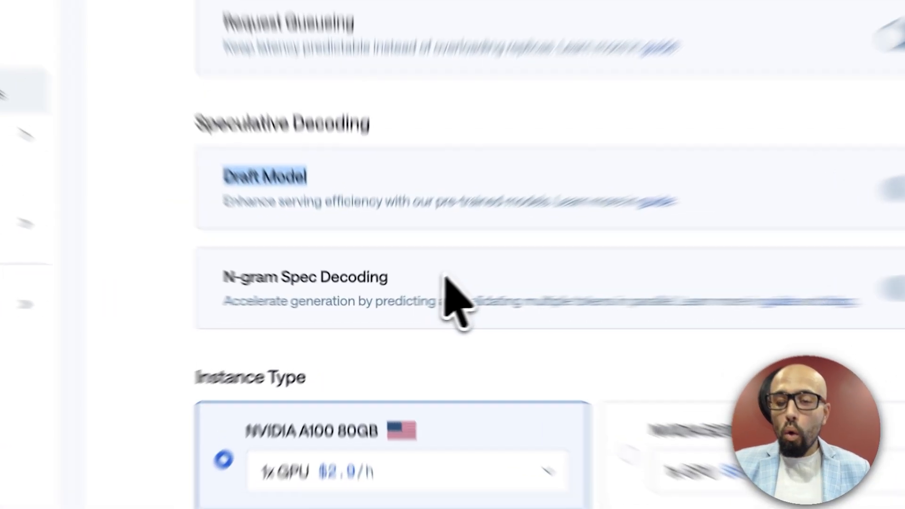
{"action": "left_click", "coordinate": [384, 298]}
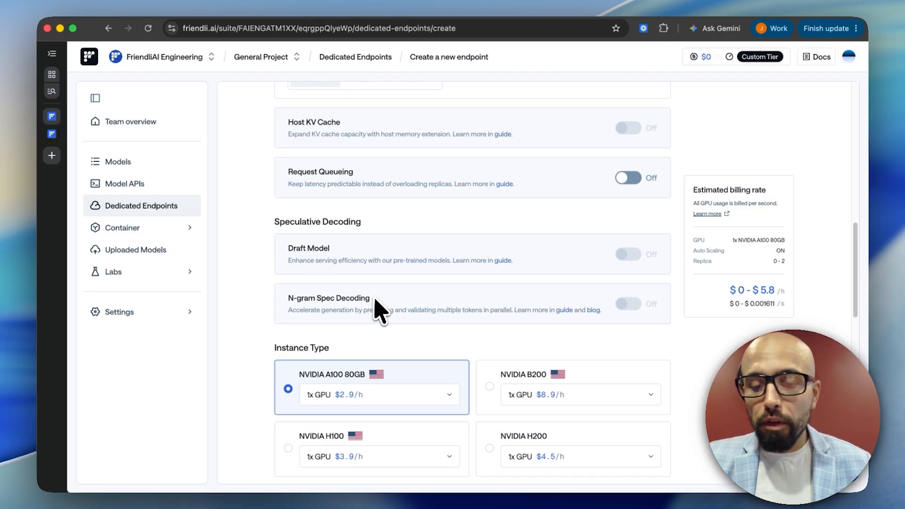
{"action": "left_click_drag", "start_coordinate": [372, 298], "coordinate": [288, 298]}
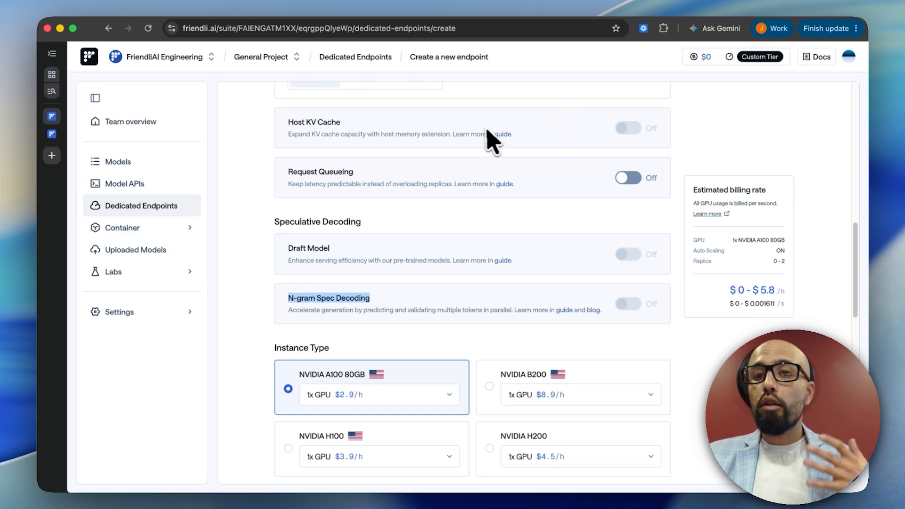
Step: Open the FriendliAI Docs in a new browser tab, view its start page, and return to the endpoint form
{"action": "right_click", "coordinate": [821, 66]}
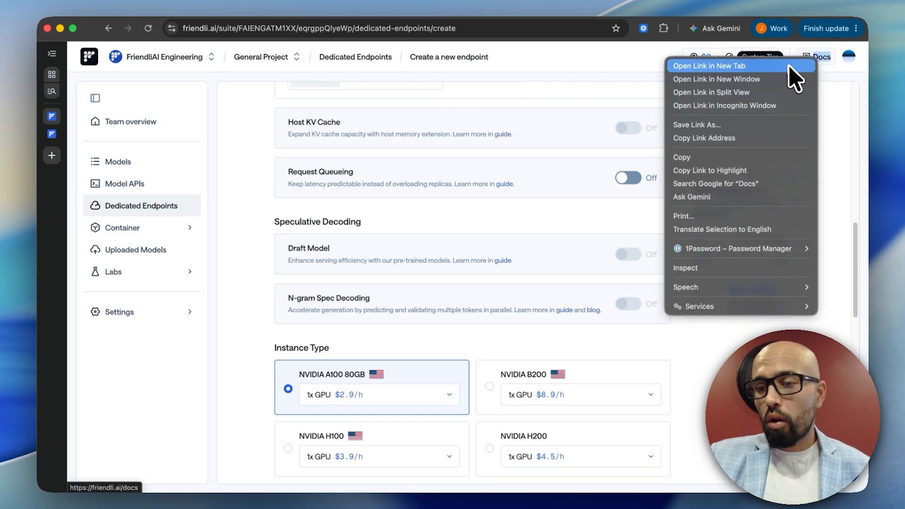
{"action": "left_click", "coordinate": [789, 66]}
{"action": "left_click", "coordinate": [52, 150]}
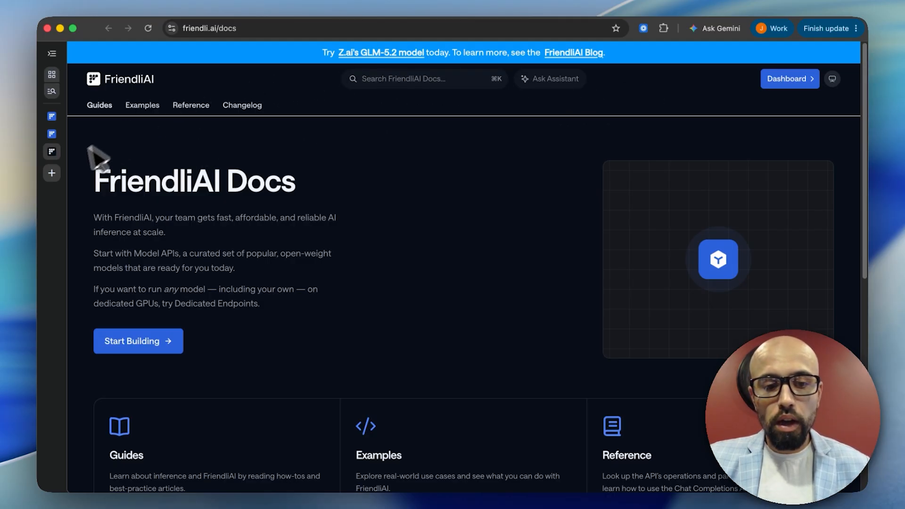
{"action": "left_click", "coordinate": [53, 152]}
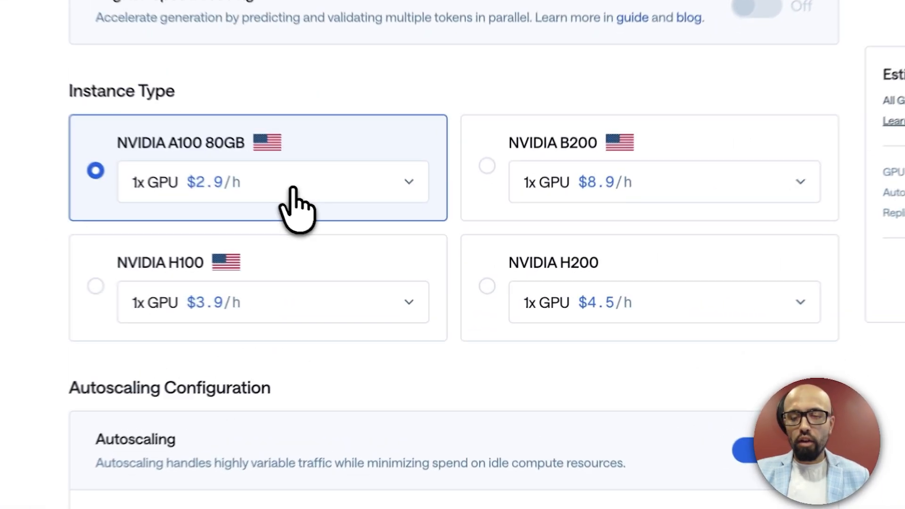
Step: View the GPU count options and hourly prices for the NVIDIA A100 80GB instance without changing the selection
{"action": "left_click", "coordinate": [388, 251]}
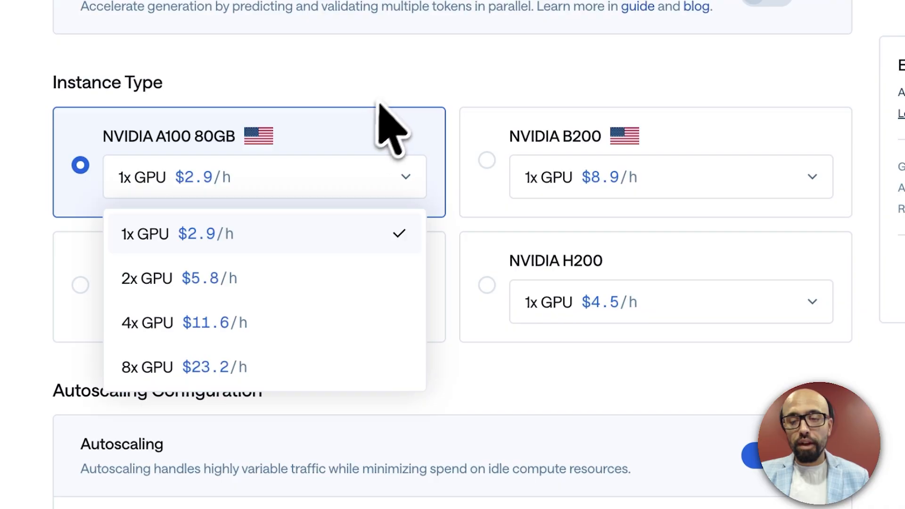
{"action": "left_click", "coordinate": [439, 206]}
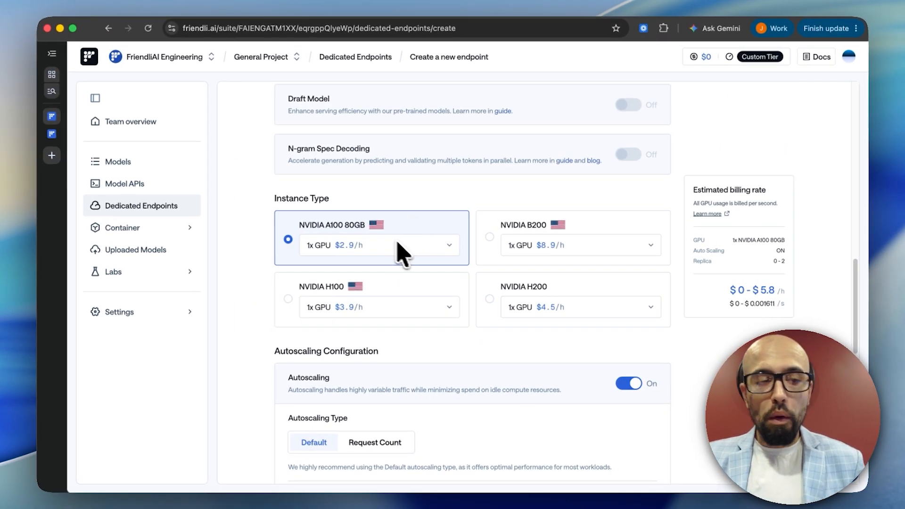
Step: Replace the base model by searching Hugging Face for "80b" and selecting Qwen/Qwen3-Next-80B-A3B-Instruct
{"action": "scroll", "coordinate": [400, 252], "scroll_direction": "up", "scroll_amount": 10}
{"action": "left_click", "coordinate": [409, 334]}
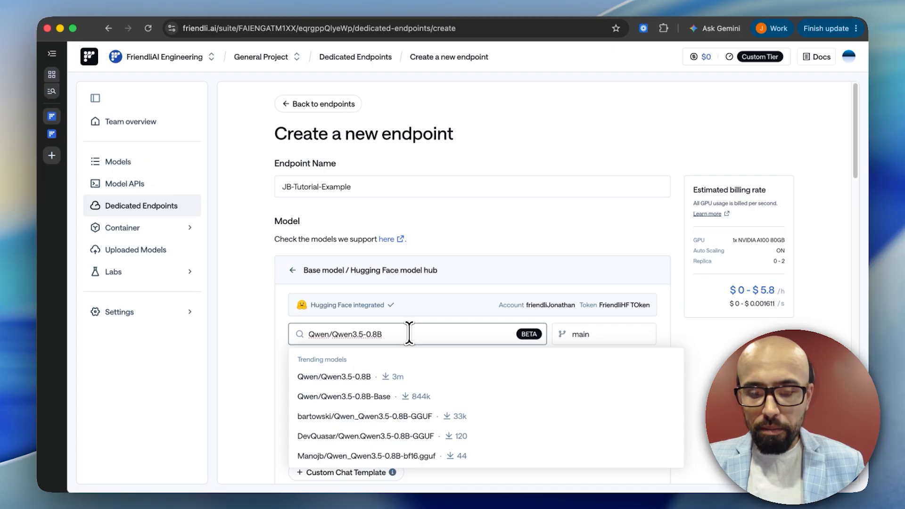
{"action": "left_click_drag", "start_coordinate": [409, 333], "coordinate": [289, 333]}
{"action": "type", "text": "80b"}
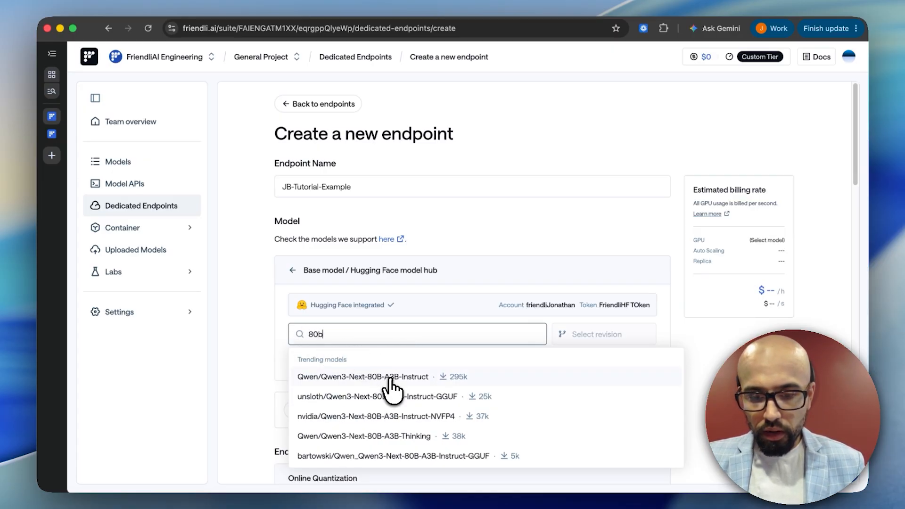
{"action": "left_click", "coordinate": [390, 379]}
Step: Examine which GPU counts the NVIDIA A100 80GB and B200 instances offer for the selected 80B model
{"action": "scroll", "coordinate": [436, 258], "scroll_direction": "down", "scroll_amount": 6}
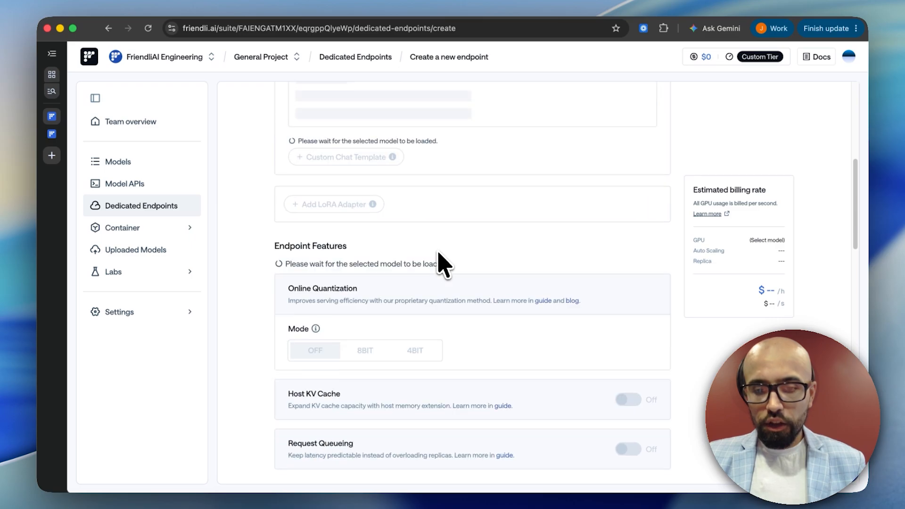
{"action": "scroll", "coordinate": [443, 264], "scroll_direction": "down", "scroll_amount": 10}
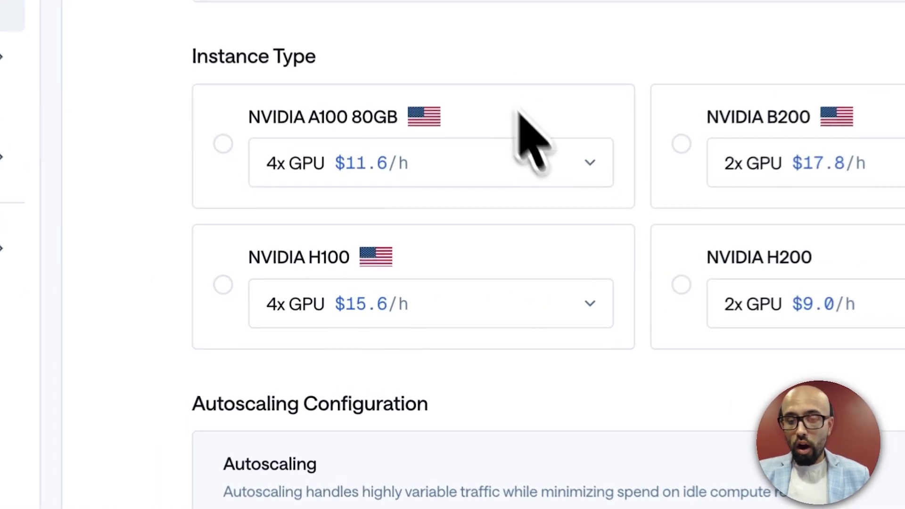
{"action": "left_click", "coordinate": [527, 161]}
{"action": "mouse_move", "coordinate": [406, 208]}
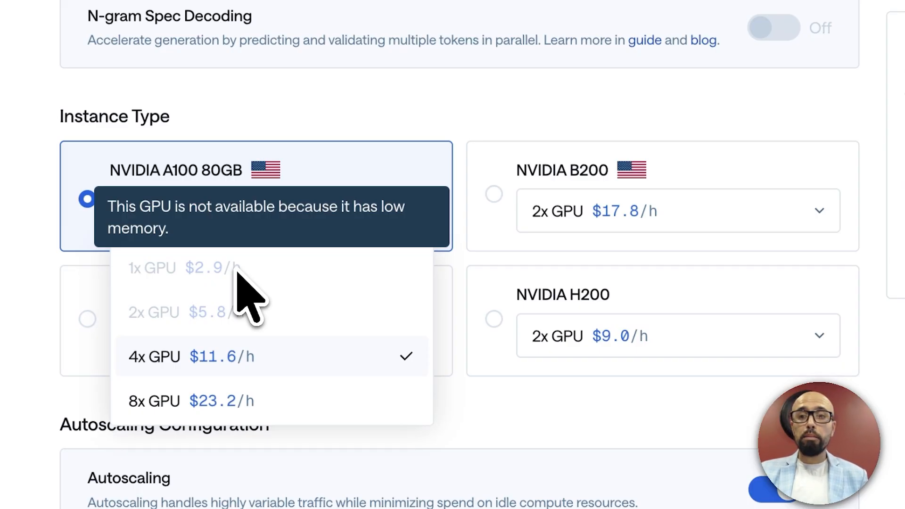
{"action": "left_click", "coordinate": [36, 92]}
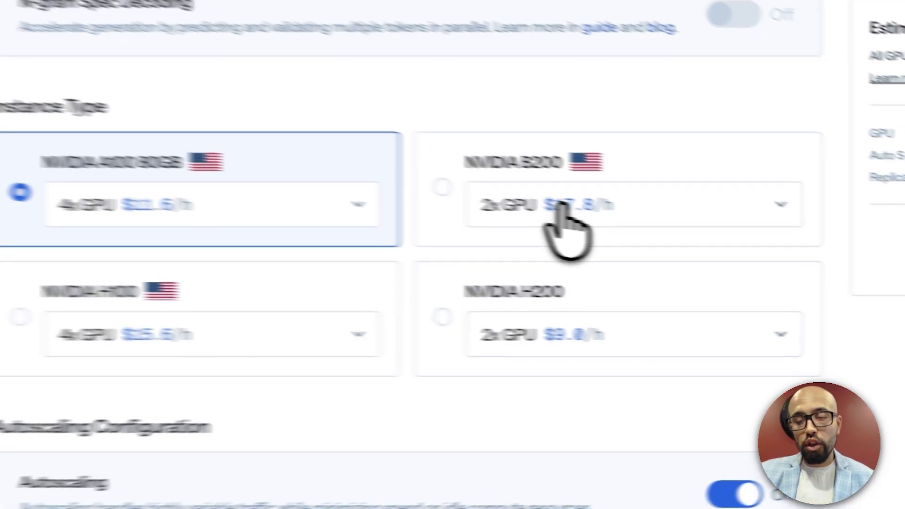
{"action": "left_click", "coordinate": [562, 205]}
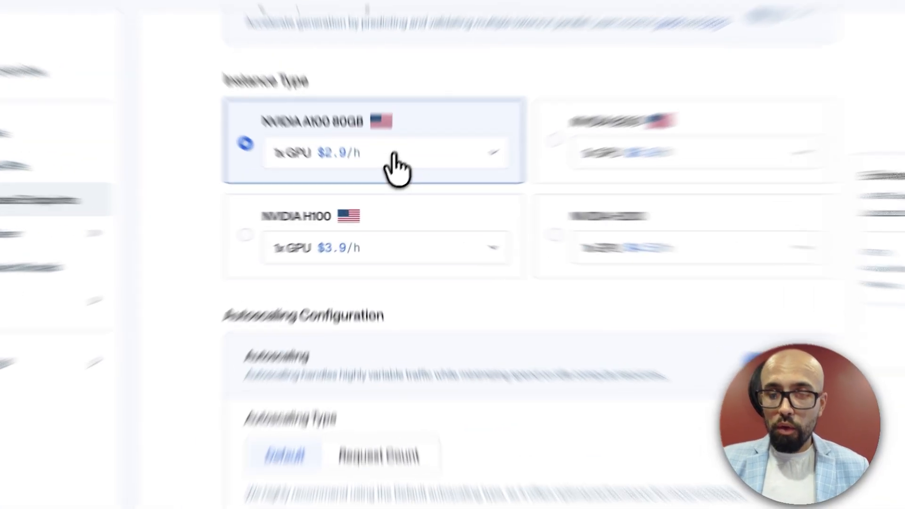
Step: Review the NVIDIA A100 80GB GPU counts for the 0.8B model, and choose NVIDIA H100 with 1x GPU as the instance type
{"action": "left_click", "coordinate": [394, 158]}
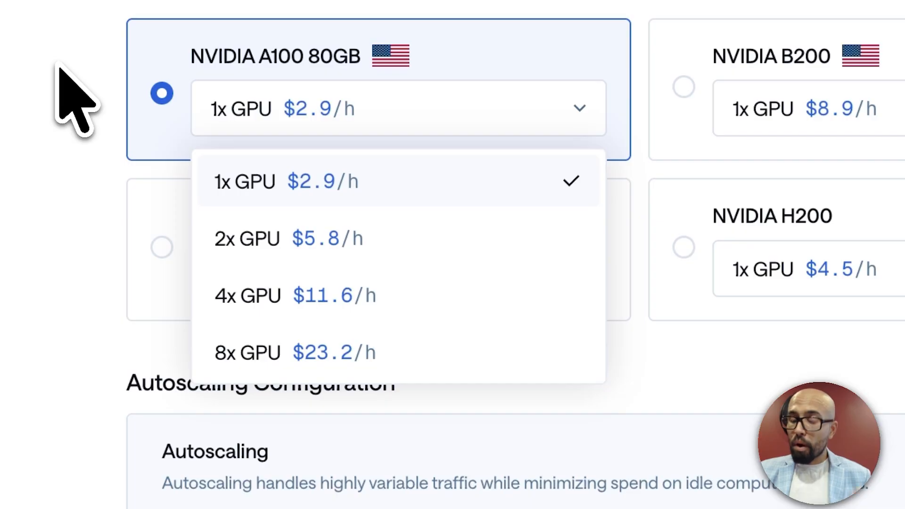
{"action": "left_click", "coordinate": [304, 189]}
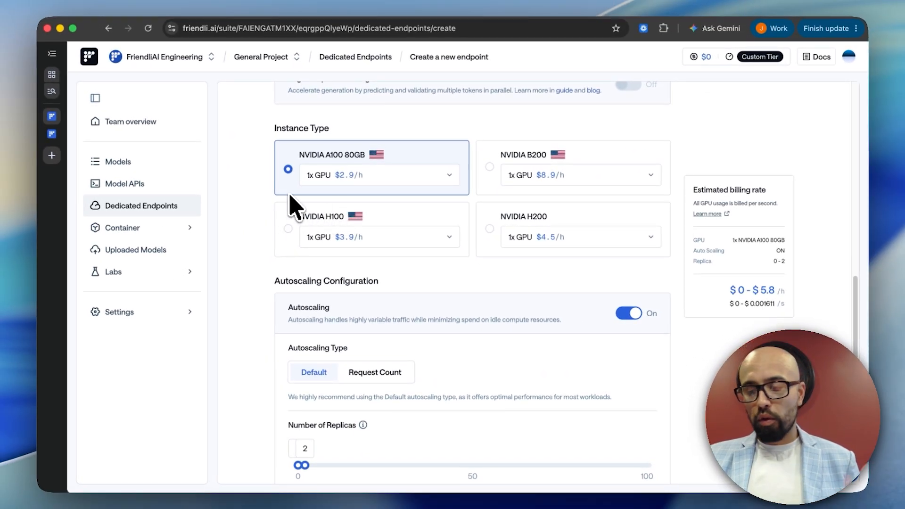
{"action": "left_click", "coordinate": [289, 231]}
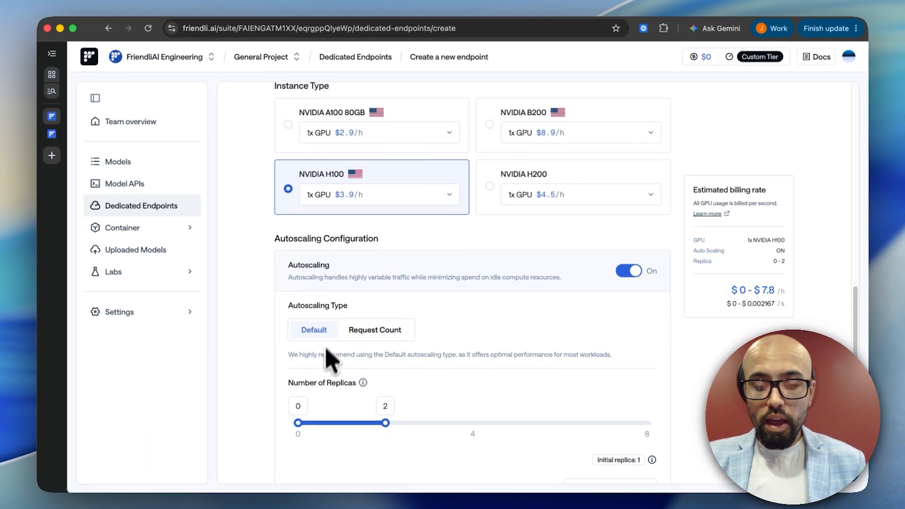
{"action": "scroll", "coordinate": [332, 227], "scroll_direction": "up", "scroll_amount": 1}
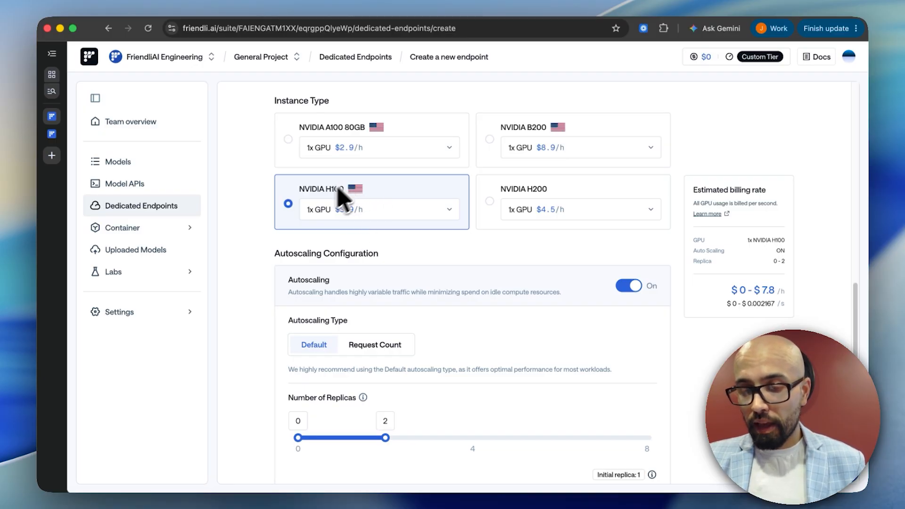
{"action": "scroll", "coordinate": [146, 339], "scroll_direction": "up", "scroll_amount": 3}
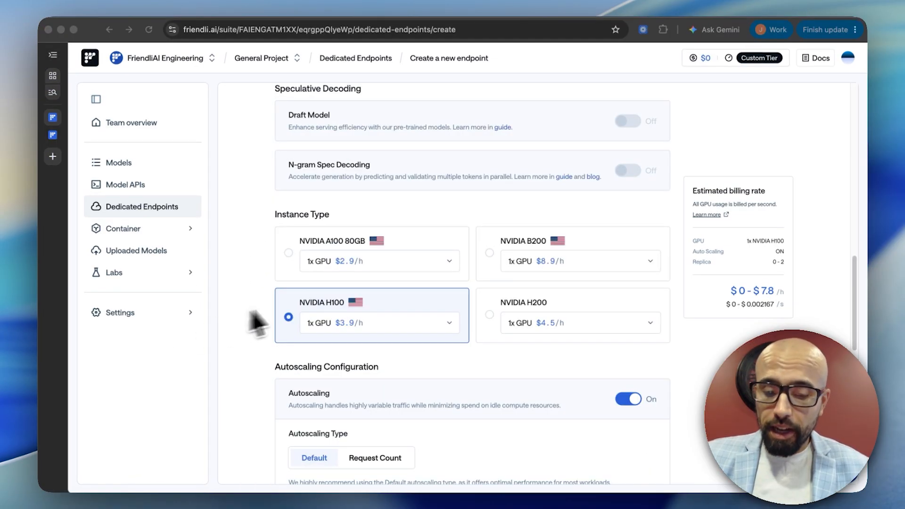
{"action": "scroll", "coordinate": [390, 366], "scroll_direction": "down", "scroll_amount": 2}
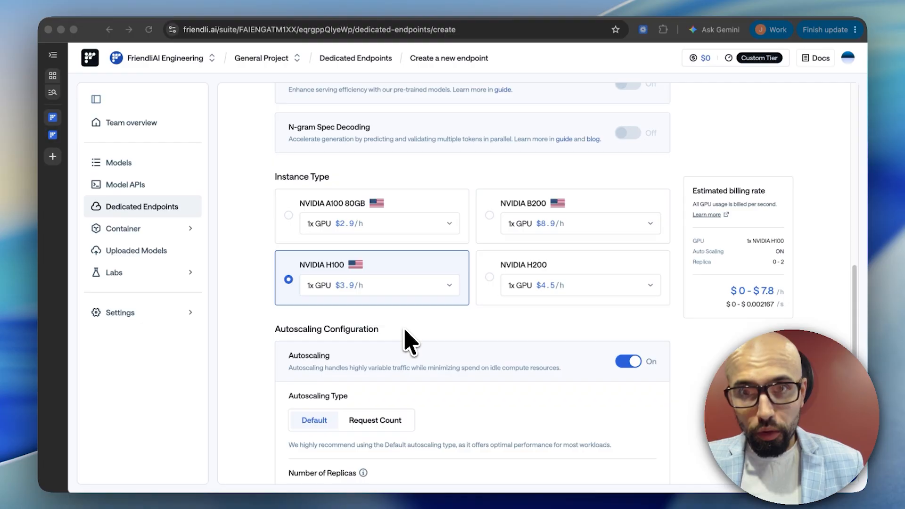
Step: Turn Autoscaling off to try fixed replica counts of 1 and 2, and turn it back on
{"action": "scroll", "coordinate": [406, 332], "scroll_direction": "down", "scroll_amount": 3}
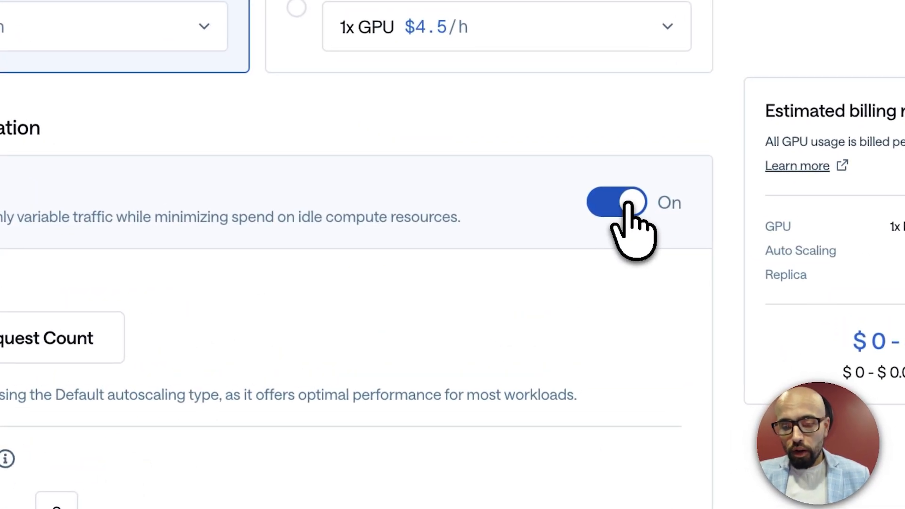
{"action": "left_click", "coordinate": [628, 230]}
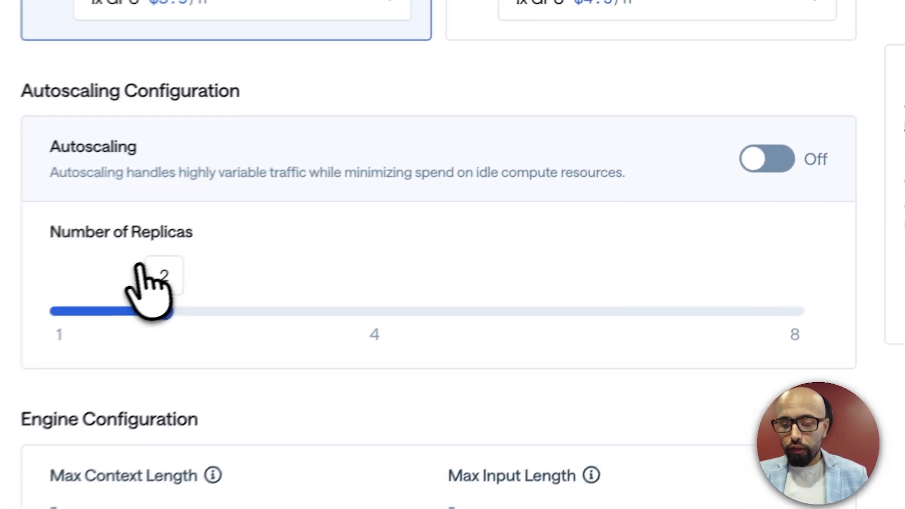
{"action": "left_click_drag", "start_coordinate": [164, 311], "coordinate": [57, 310]}
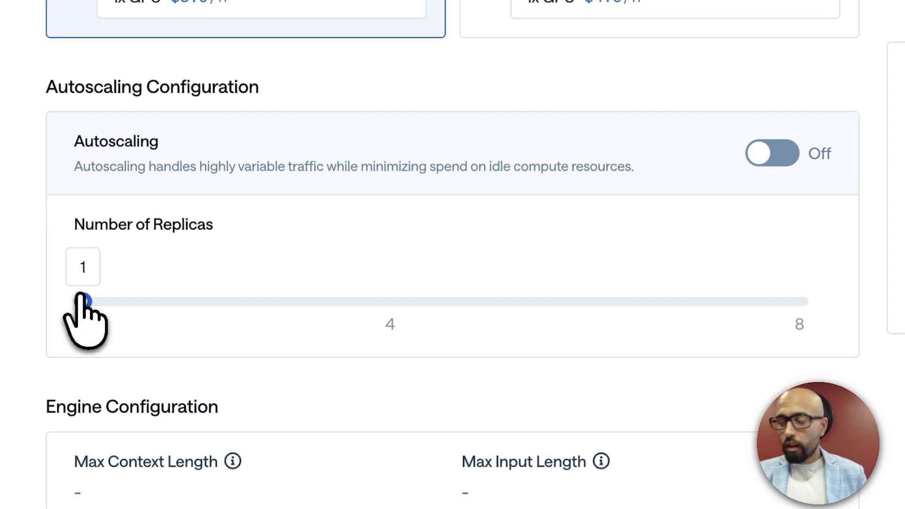
{"action": "left_click_drag", "start_coordinate": [83, 299], "coordinate": [198, 301]}
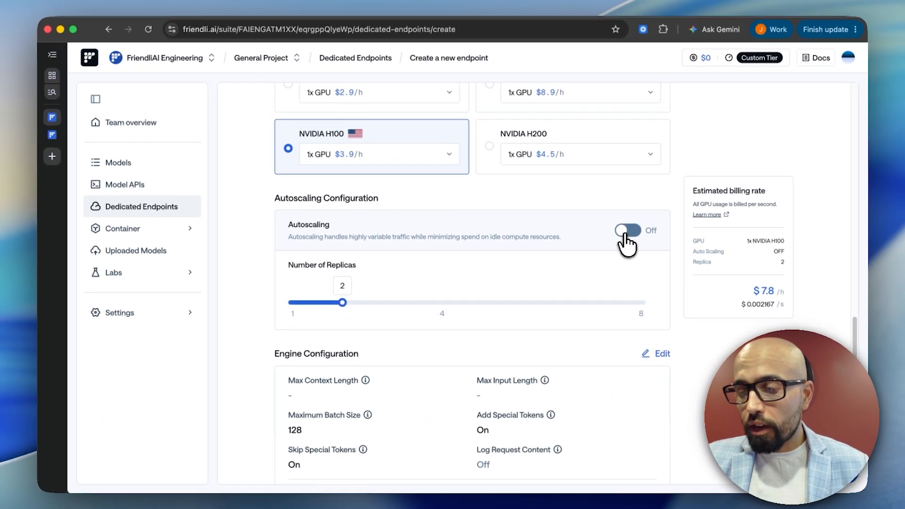
{"action": "left_click", "coordinate": [626, 231]}
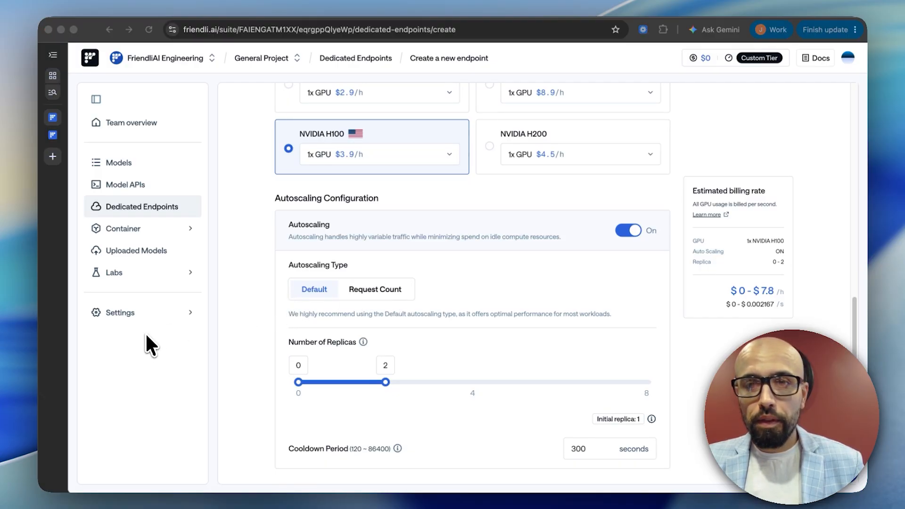
Step: Switch the autoscaling type to Request Count and set the number of requests to 12
{"action": "scroll", "coordinate": [146, 336], "scroll_direction": "down", "scroll_amount": 2}
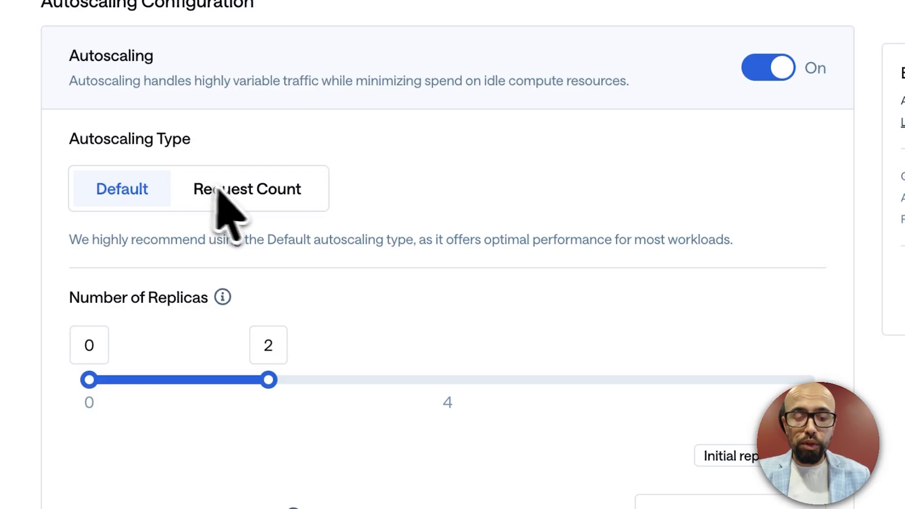
{"action": "left_click", "coordinate": [247, 188]}
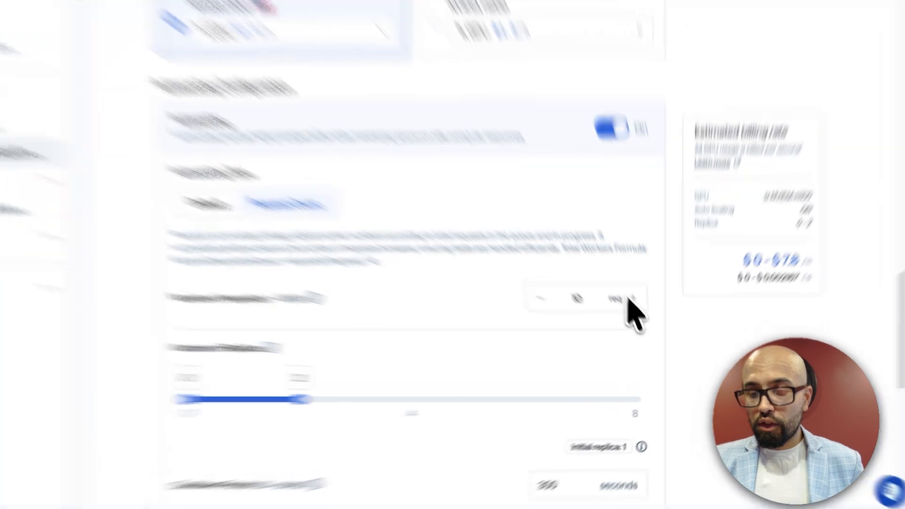
{"action": "left_click", "coordinate": [645, 320]}
{"action": "left_click", "coordinate": [645, 320]}
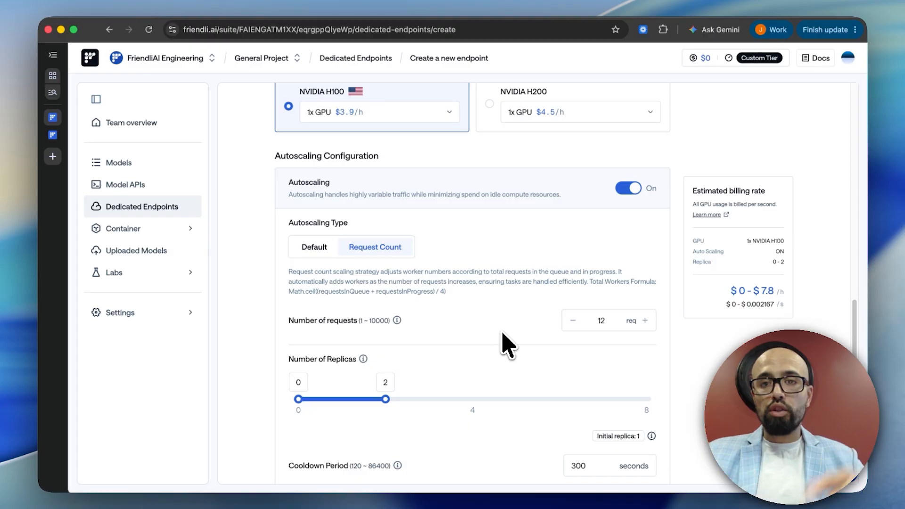
Step: Examine the Request Count scaling description, the Number of Replicas range and the Cooldown Period setting
{"action": "scroll", "coordinate": [492, 329], "scroll_direction": "down", "scroll_amount": 1}
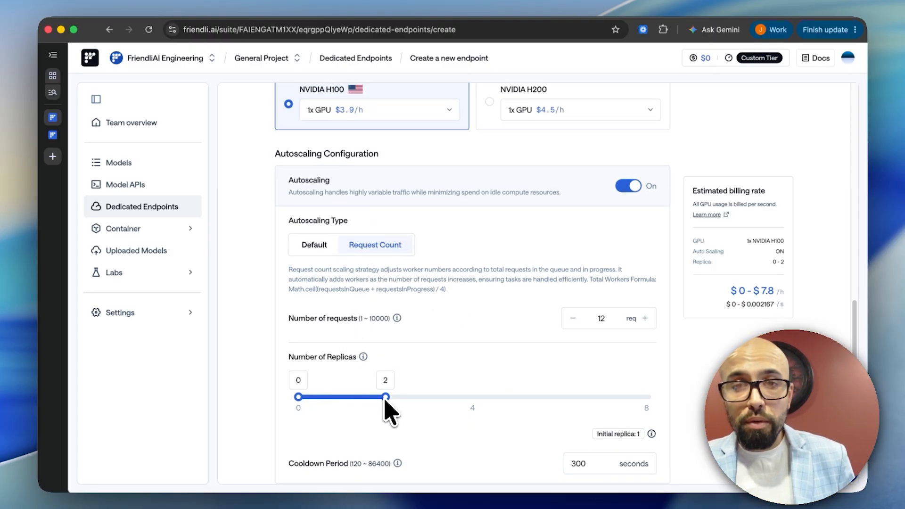
{"action": "scroll", "coordinate": [438, 323], "scroll_direction": "down", "scroll_amount": 2}
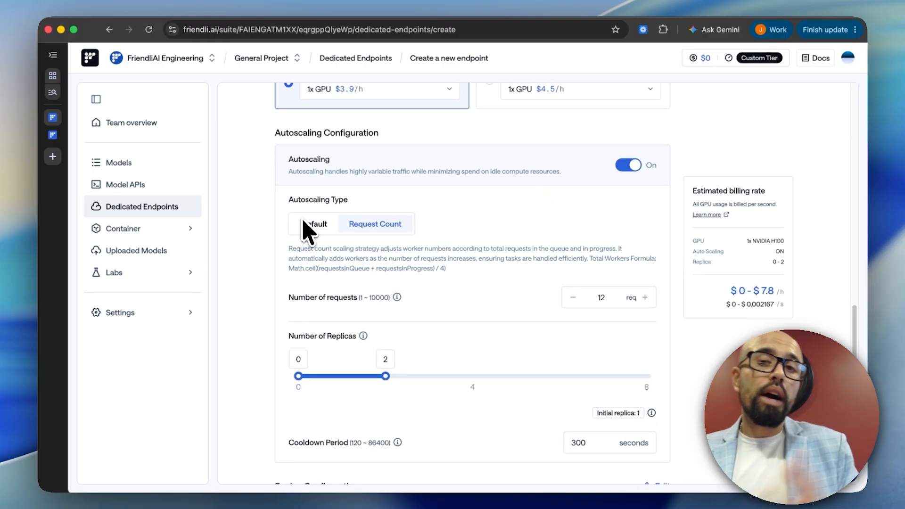
{"action": "scroll", "coordinate": [353, 289], "scroll_direction": "down", "scroll_amount": 2}
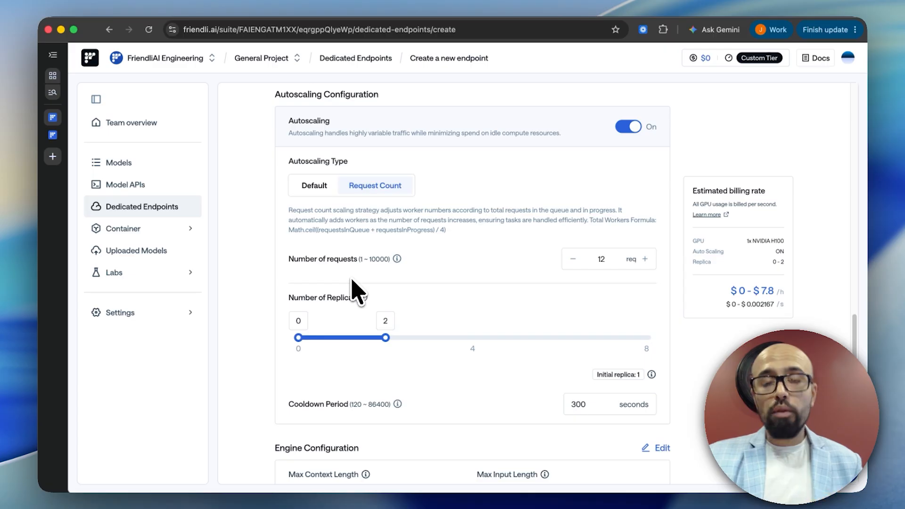
{"action": "left_click", "coordinate": [137, 342]}
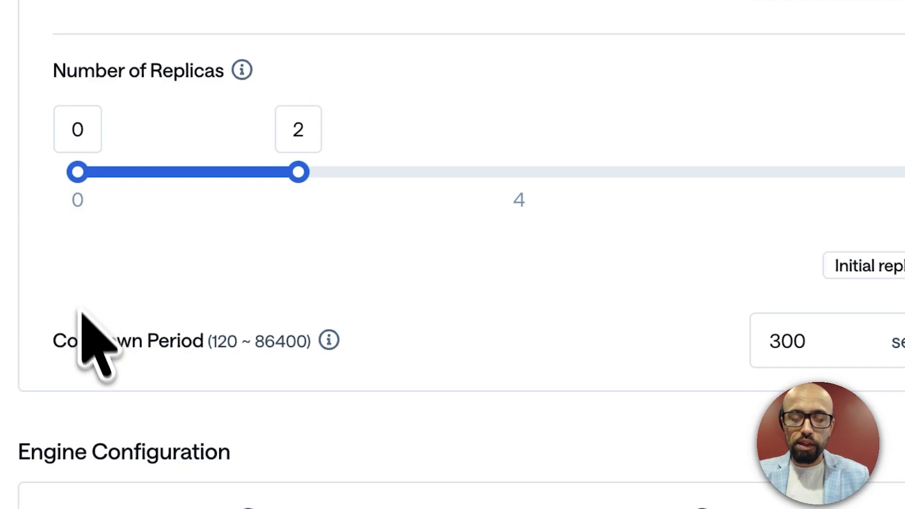
{"action": "left_click_drag", "start_coordinate": [58, 340], "coordinate": [210, 344]}
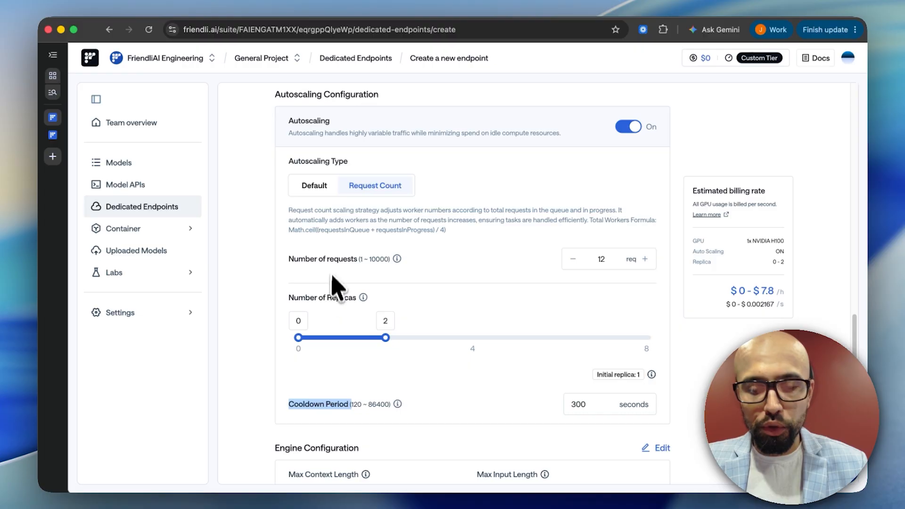
{"action": "left_click", "coordinate": [462, 348]}
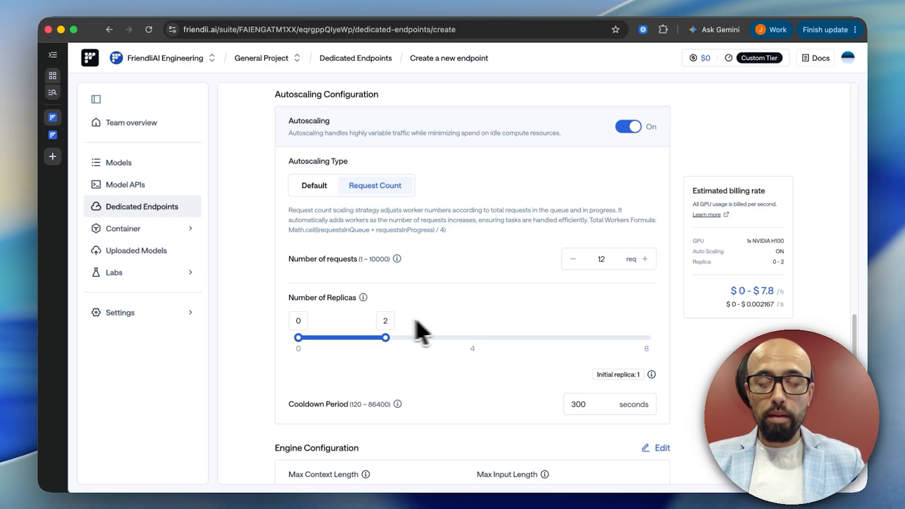
{"action": "double_click", "coordinate": [587, 404]}
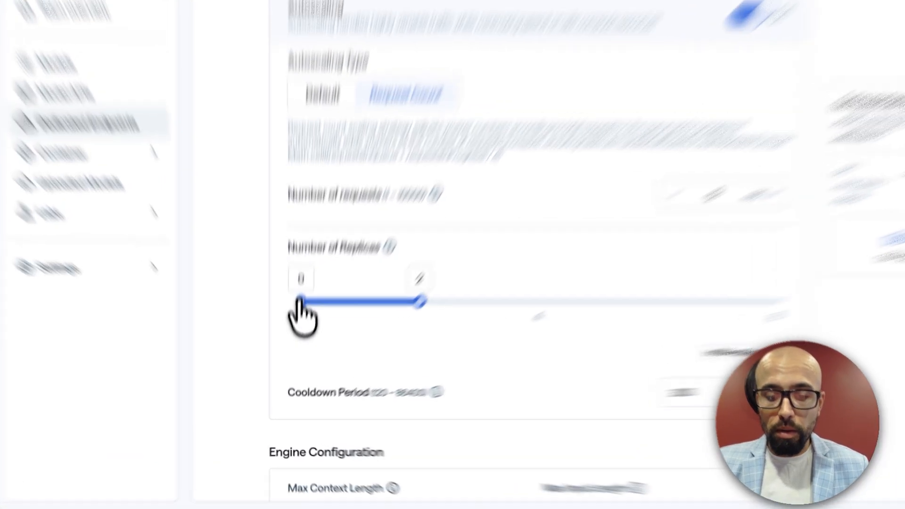
Step: Try different minimum and maximum replica counts, ending with a range of 1 to 5 replicas
{"action": "left_click_drag", "start_coordinate": [301, 302], "coordinate": [360, 302]}
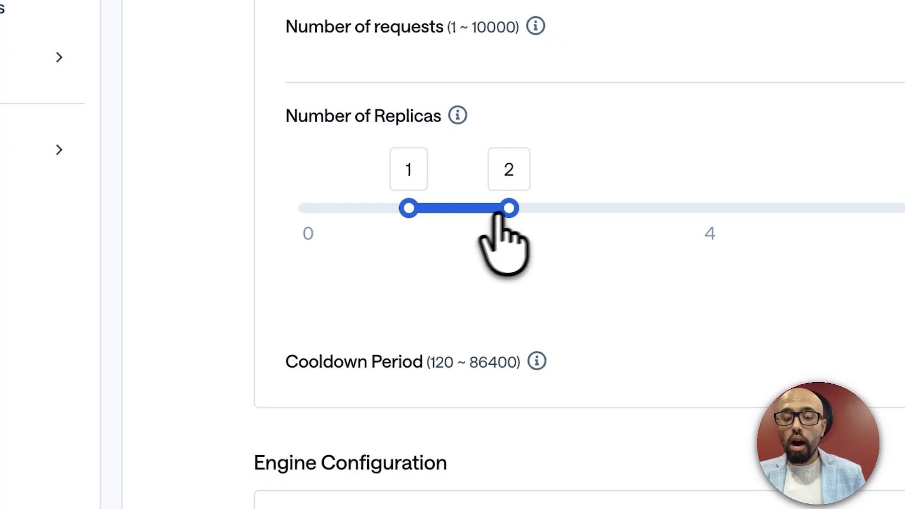
{"action": "left_click_drag", "start_coordinate": [514, 209], "coordinate": [613, 208]}
{"action": "left_click_drag", "start_coordinate": [476, 208], "coordinate": [507, 207]}
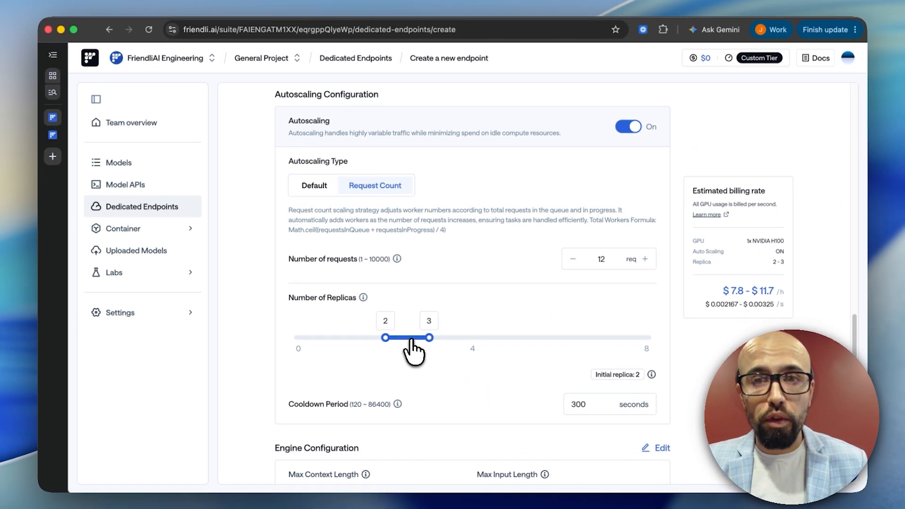
{"action": "left_click_drag", "start_coordinate": [385, 338], "coordinate": [341, 338]}
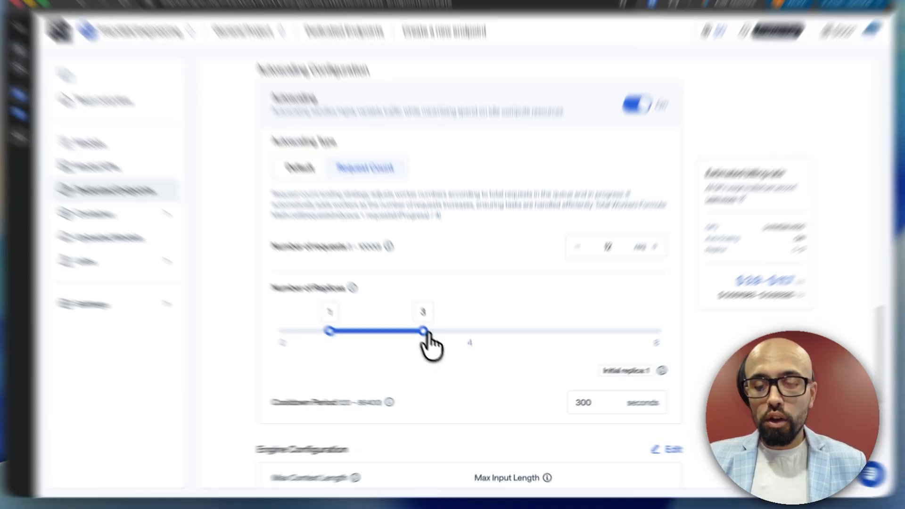
{"action": "left_click_drag", "start_coordinate": [429, 337], "coordinate": [516, 340]}
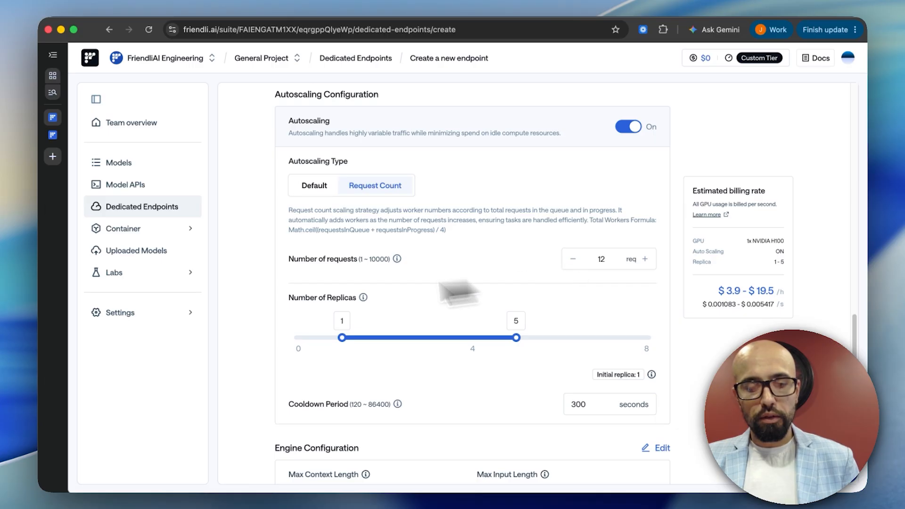
Step: Switch the autoscaling type back to Default
{"action": "left_click", "coordinate": [314, 185]}
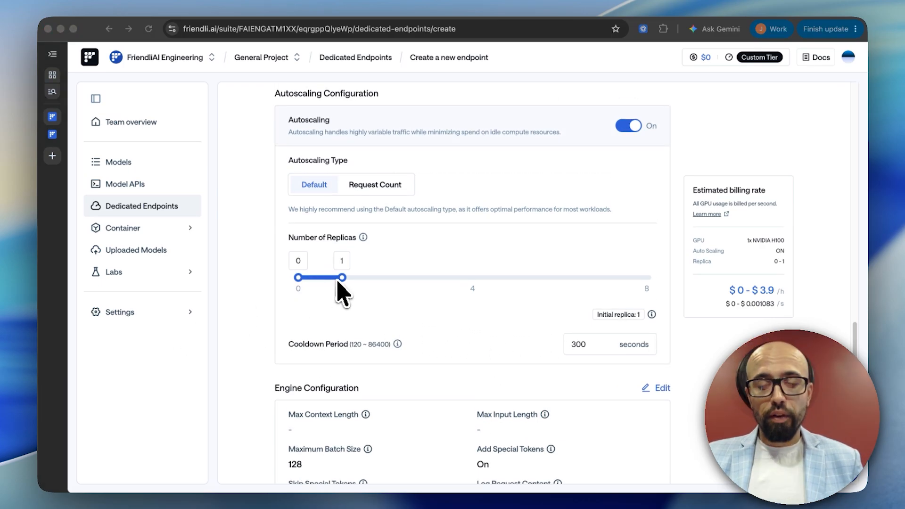
Step: Enter the version comment "FriendliAI is awesome!" and deploy the new endpoint
{"action": "scroll", "coordinate": [403, 307], "scroll_direction": "down", "scroll_amount": 4}
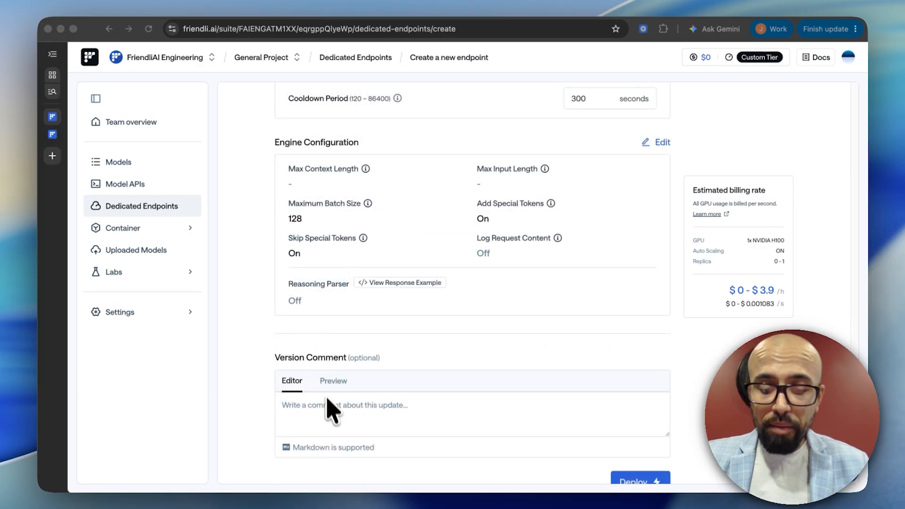
{"action": "left_click", "coordinate": [332, 408]}
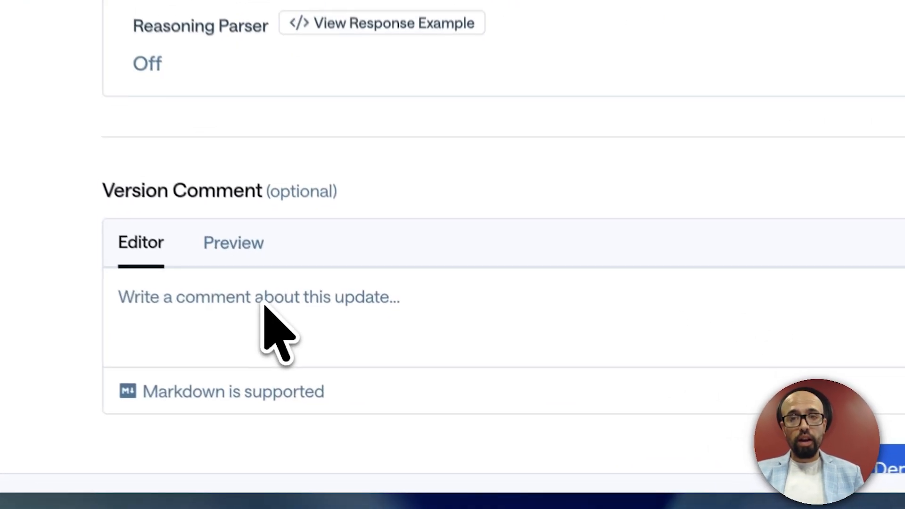
{"action": "type", "text": "FriendliAI is awesome!"}
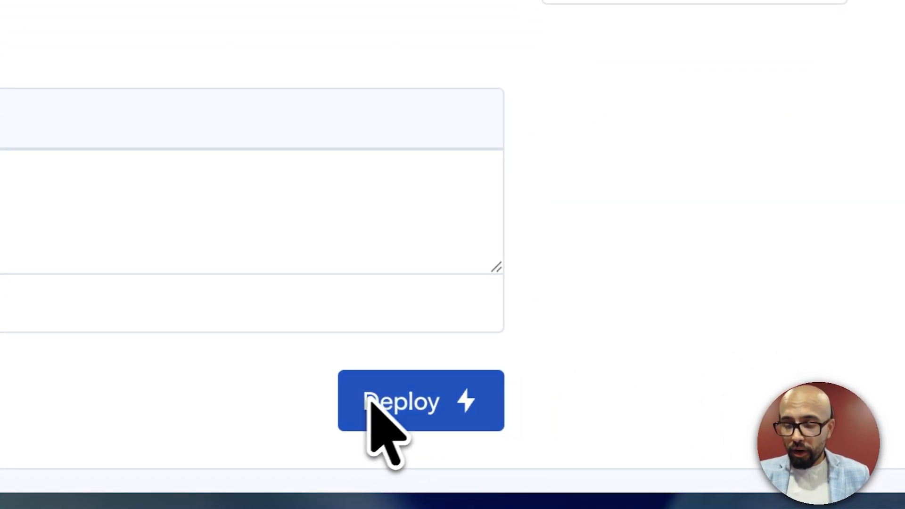
{"action": "left_click", "coordinate": [622, 459]}
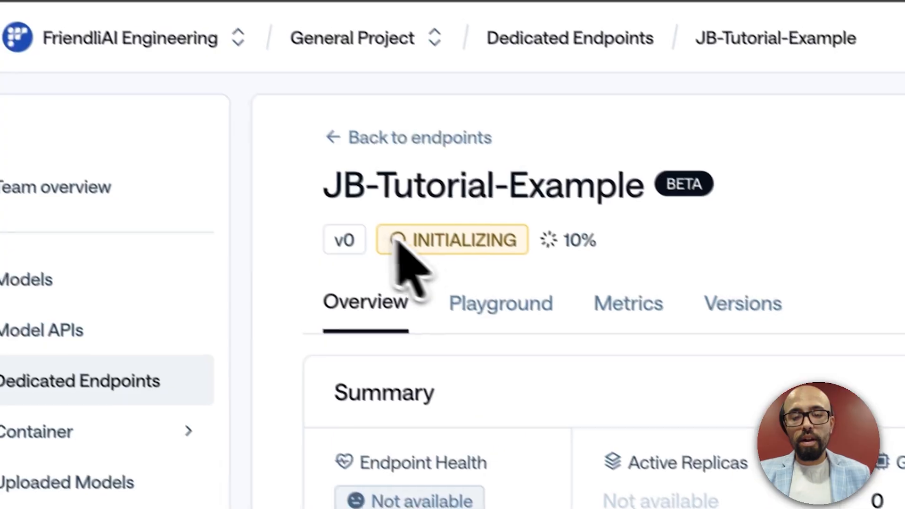
Step: Examine the new endpoint's initialization status and its Endpoint URL on the Overview page
{"action": "left_click_drag", "start_coordinate": [288, 145], "coordinate": [298, 144]}
{"action": "left_click_drag", "start_coordinate": [447, 248], "coordinate": [555, 254]}
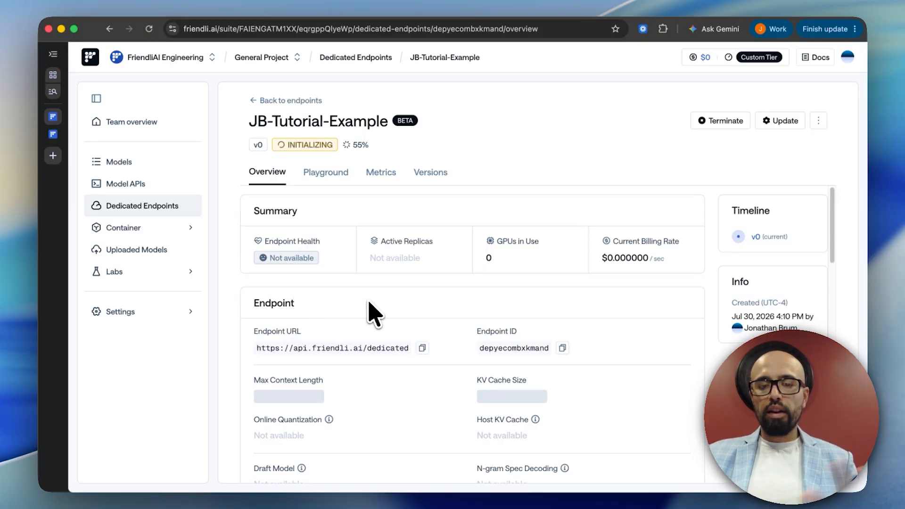
{"action": "scroll", "coordinate": [391, 295], "scroll_direction": "down", "scroll_amount": 1}
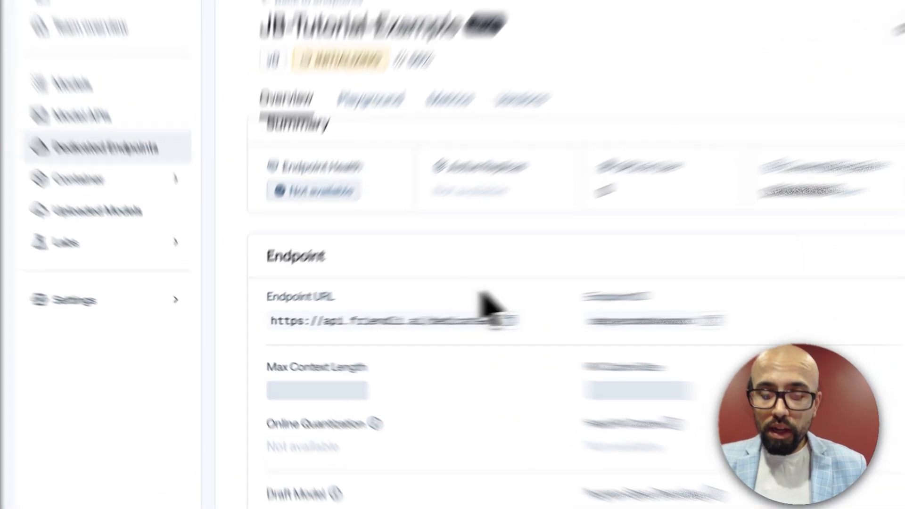
{"action": "left_click_drag", "start_coordinate": [271, 320], "coordinate": [506, 321]}
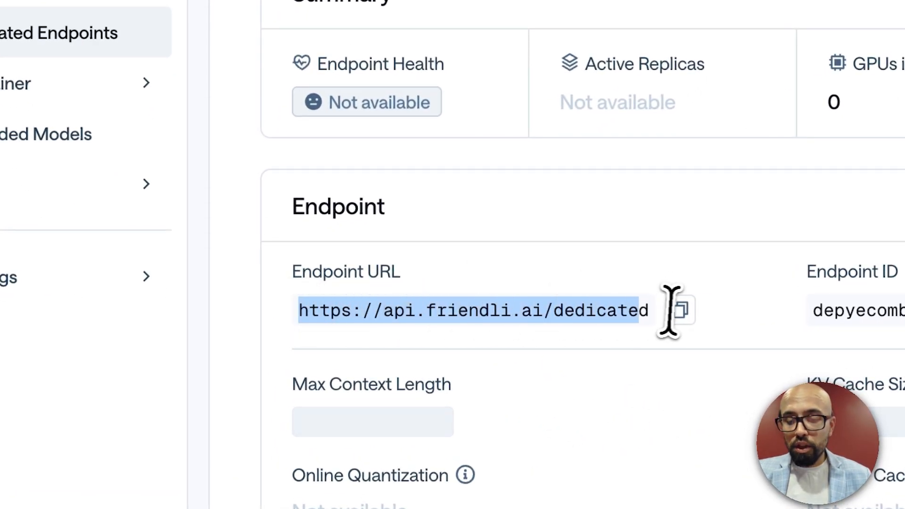
{"action": "left_click_drag", "start_coordinate": [671, 311], "coordinate": [659, 311]}
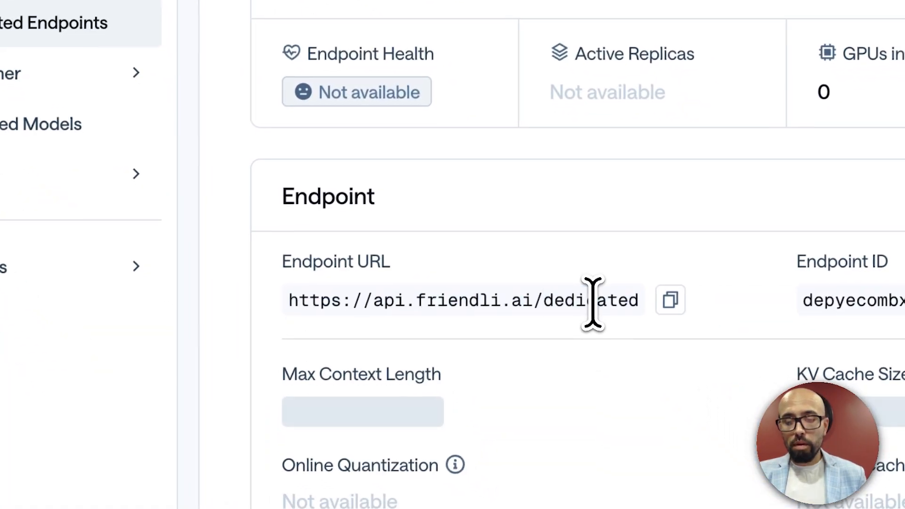
{"action": "triple_click", "coordinate": [591, 302]}
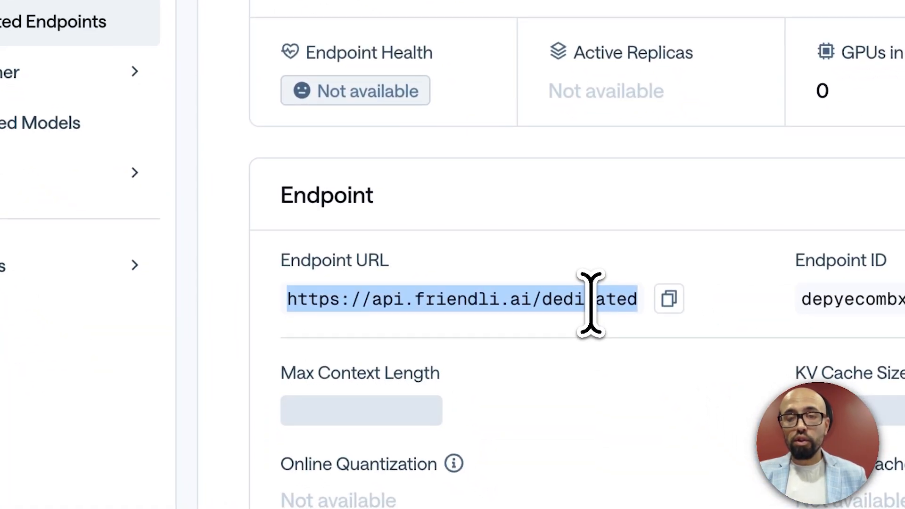
{"action": "double_click", "coordinate": [591, 302]}
{"action": "left_click_drag", "start_coordinate": [281, 299], "coordinate": [691, 304]}
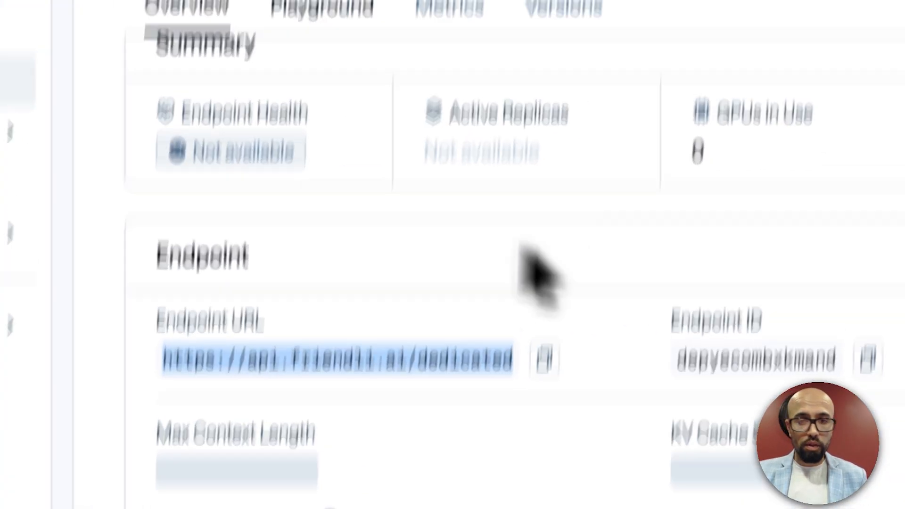
{"action": "left_click", "coordinate": [516, 409]}
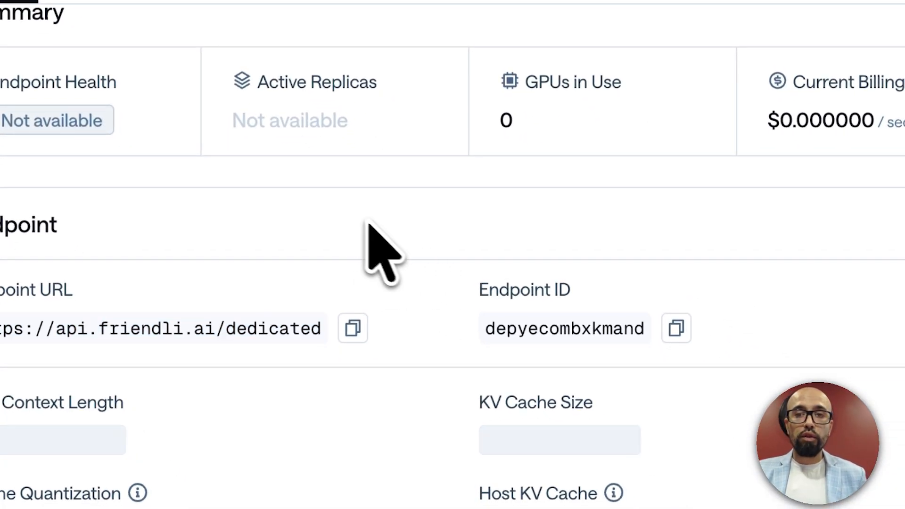
Step: Examine the Endpoint ID along with the version Timeline and creation Info cards
{"action": "left_click_drag", "start_coordinate": [485, 328], "coordinate": [649, 330]}
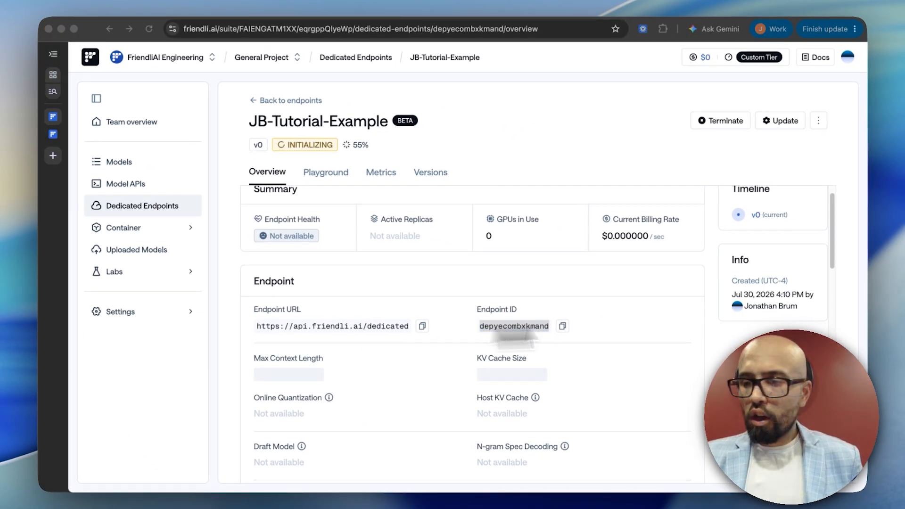
{"action": "scroll", "coordinate": [520, 331], "scroll_direction": "up", "scroll_amount": 1}
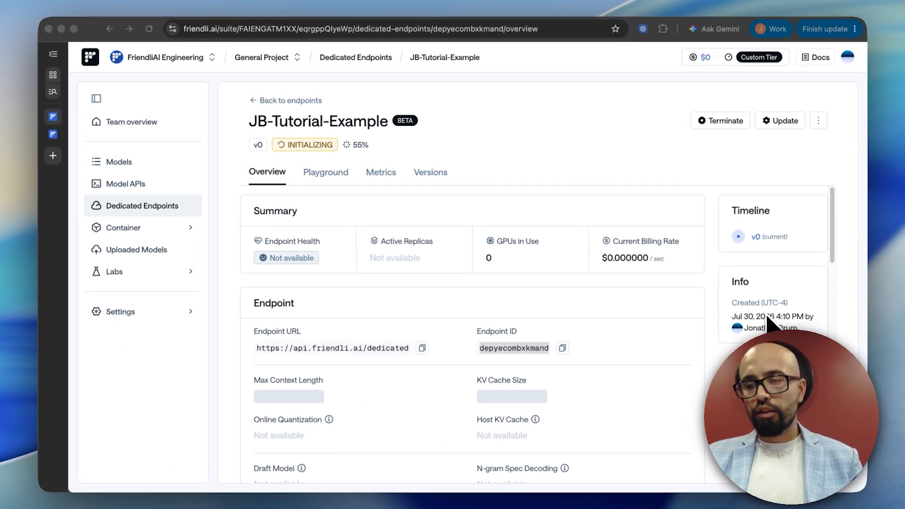
{"action": "left_click", "coordinate": [792, 239]}
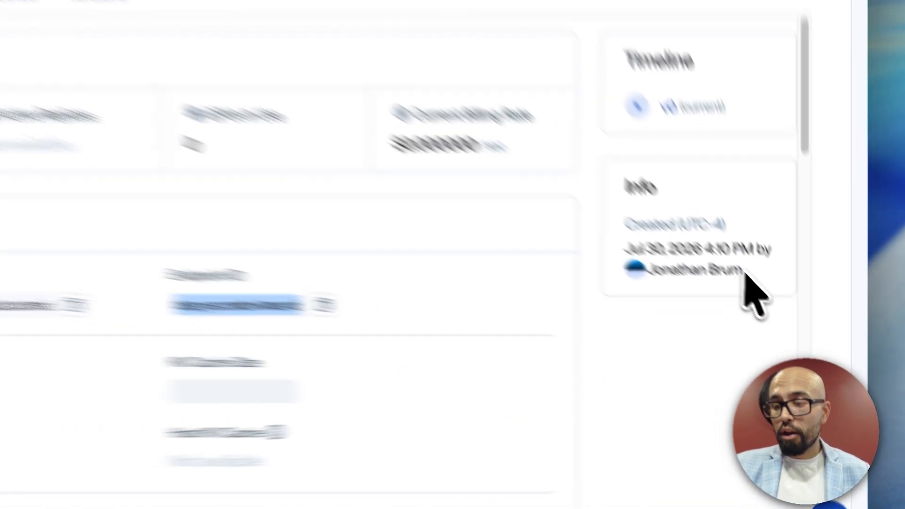
{"action": "left_click_drag", "start_coordinate": [799, 329], "coordinate": [742, 316]}
{"action": "left_click", "coordinate": [461, 285]}
Step: Review the endpoint's Metrics, Model, Instance Type, Autoscaling Configuration, Engine Configuration and Billing sections on the Overview page
{"action": "scroll", "coordinate": [461, 285], "scroll_direction": "down", "scroll_amount": 2}
{"action": "scroll", "coordinate": [251, 198], "scroll_direction": "down", "scroll_amount": 1}
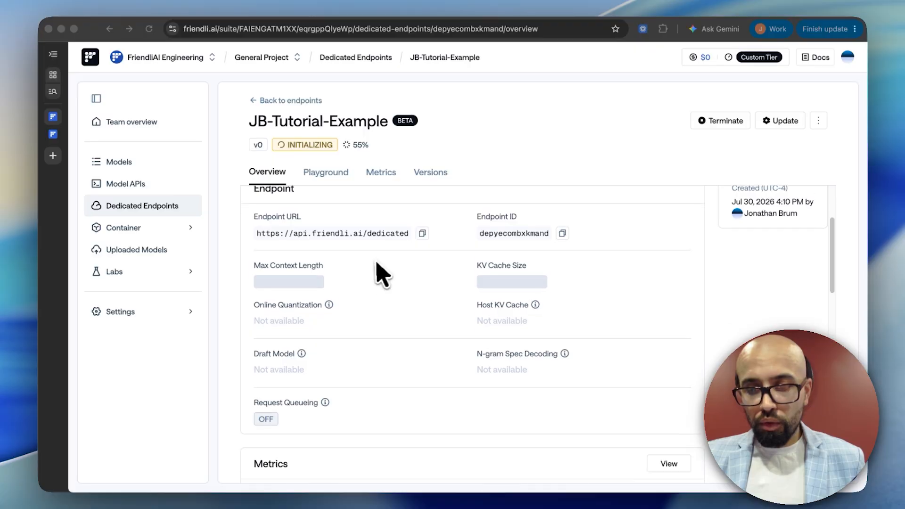
{"action": "scroll", "coordinate": [384, 304], "scroll_direction": "down", "scroll_amount": 2}
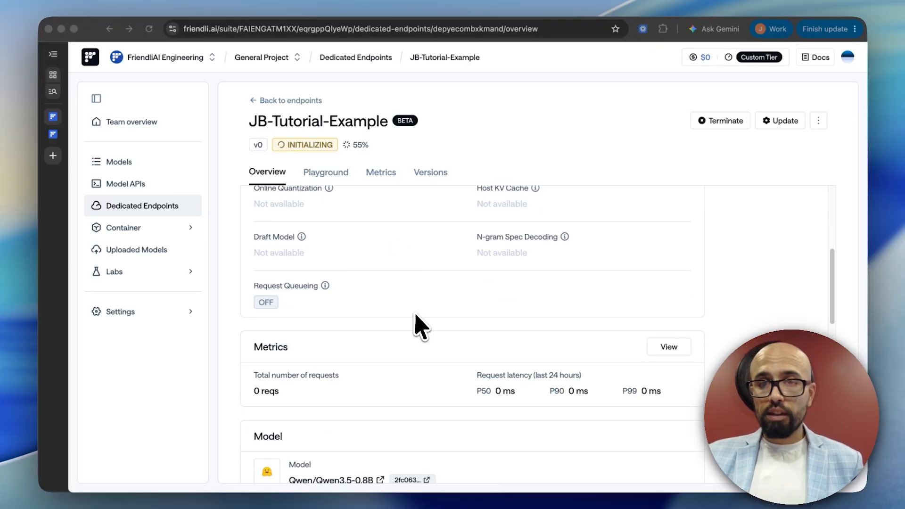
{"action": "scroll", "coordinate": [410, 339], "scroll_direction": "down", "scroll_amount": 3}
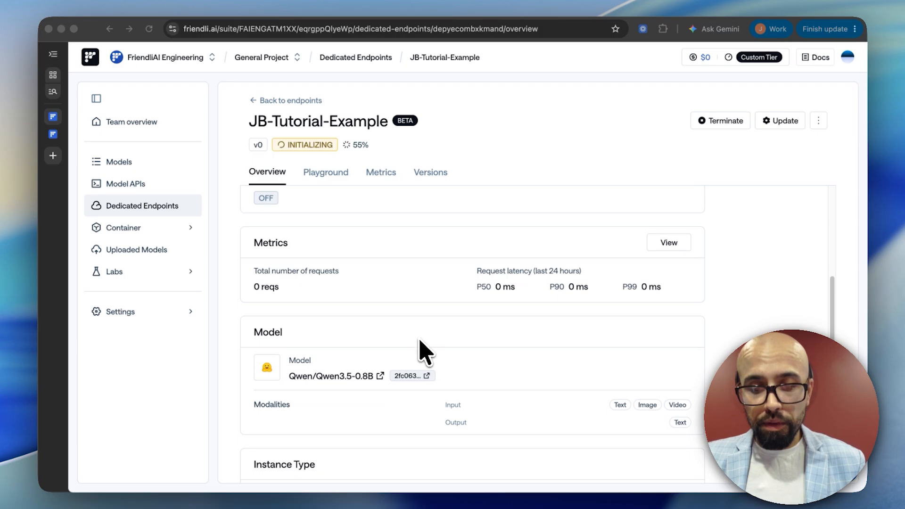
{"action": "scroll", "coordinate": [415, 374], "scroll_direction": "down", "scroll_amount": 7}
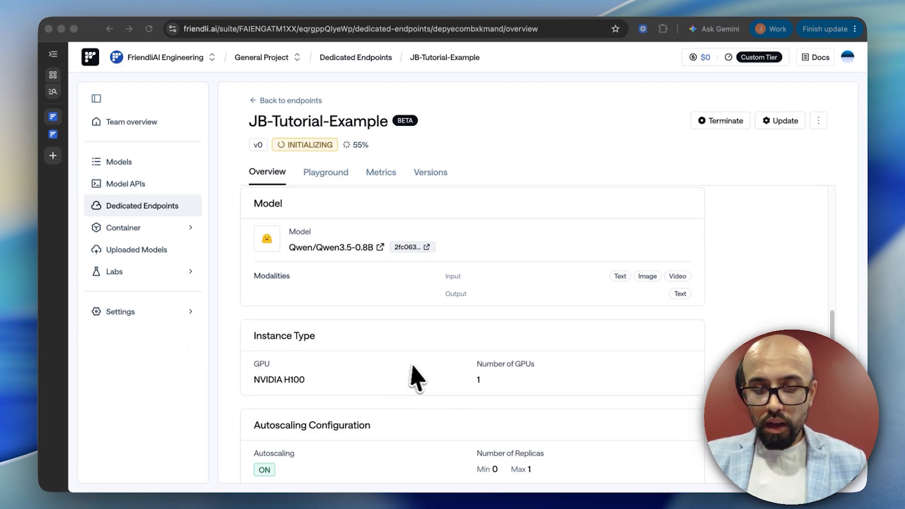
{"action": "scroll", "coordinate": [423, 378], "scroll_direction": "up", "scroll_amount": 4}
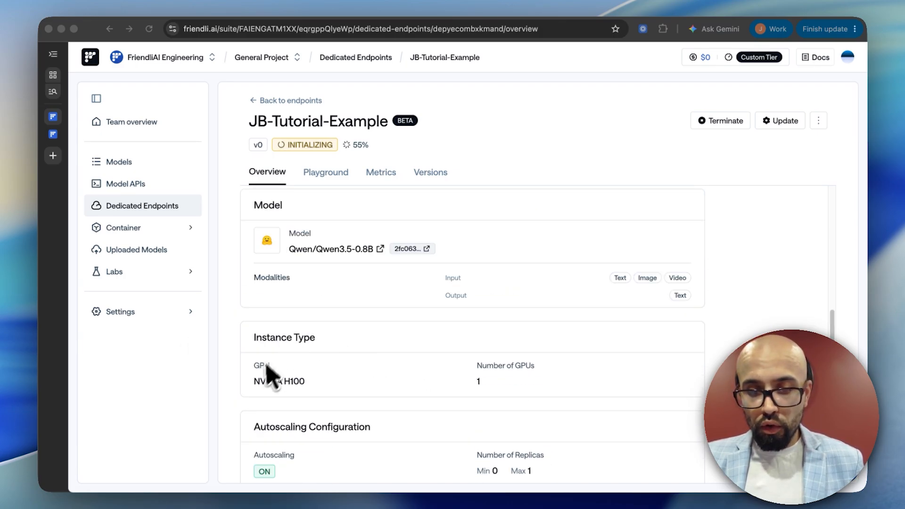
{"action": "scroll", "coordinate": [395, 376], "scroll_direction": "down", "scroll_amount": 1}
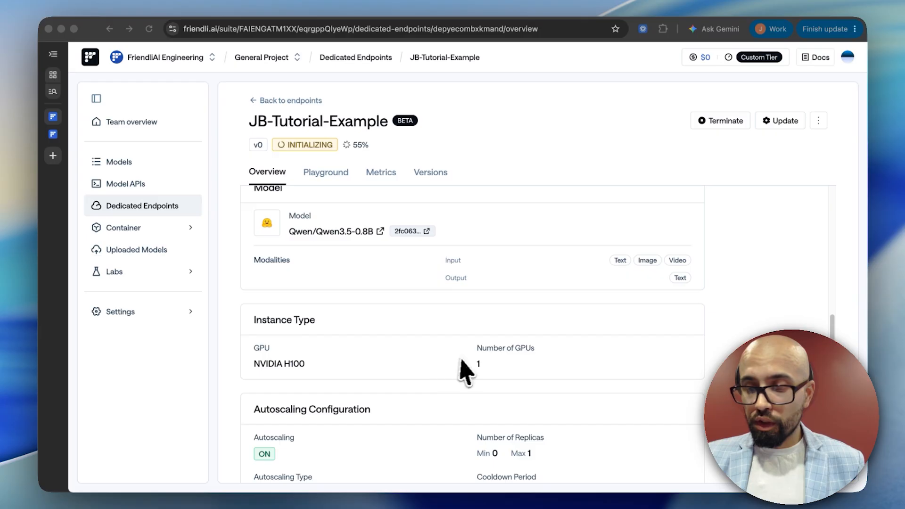
{"action": "scroll", "coordinate": [466, 367], "scroll_direction": "down", "scroll_amount": 2}
{"action": "scroll", "coordinate": [438, 375], "scroll_direction": "down", "scroll_amount": 3}
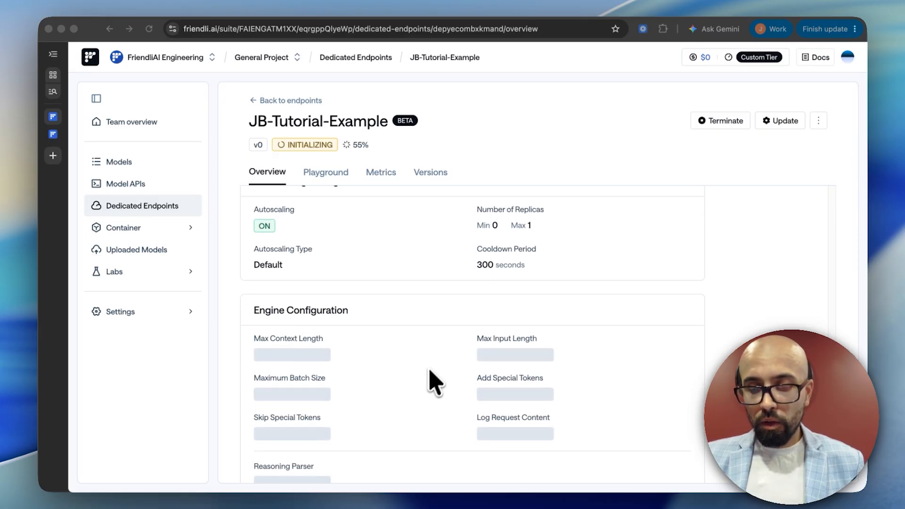
{"action": "scroll", "coordinate": [434, 380], "scroll_direction": "down", "scroll_amount": 3}
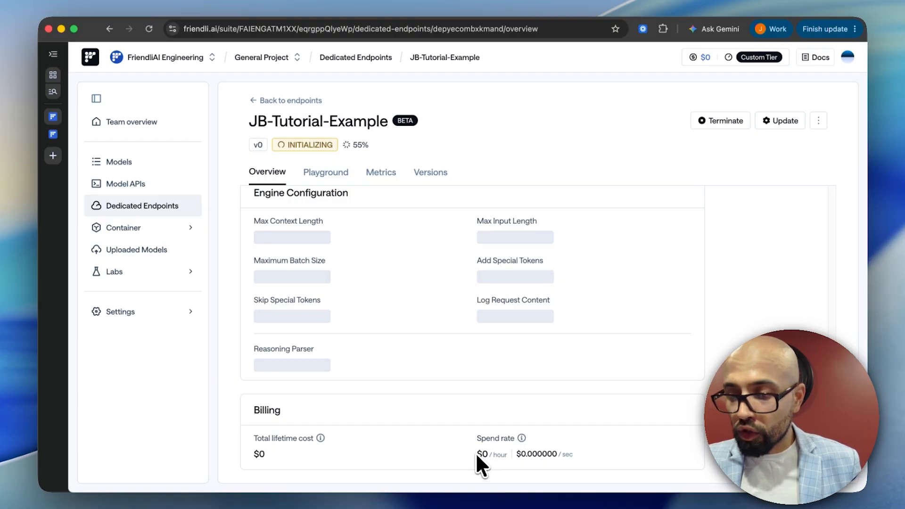
{"action": "left_click_drag", "start_coordinate": [477, 453], "coordinate": [580, 458]}
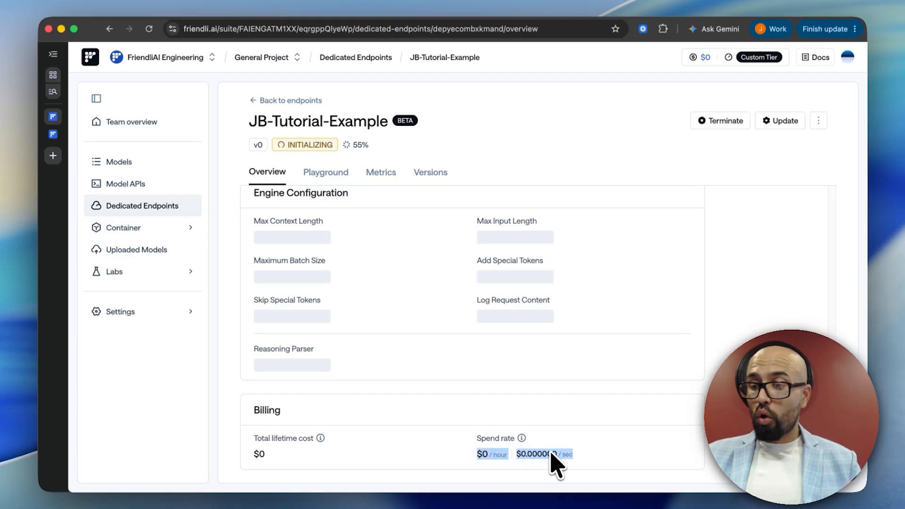
{"action": "left_click_drag", "start_coordinate": [284, 449], "coordinate": [251, 452]}
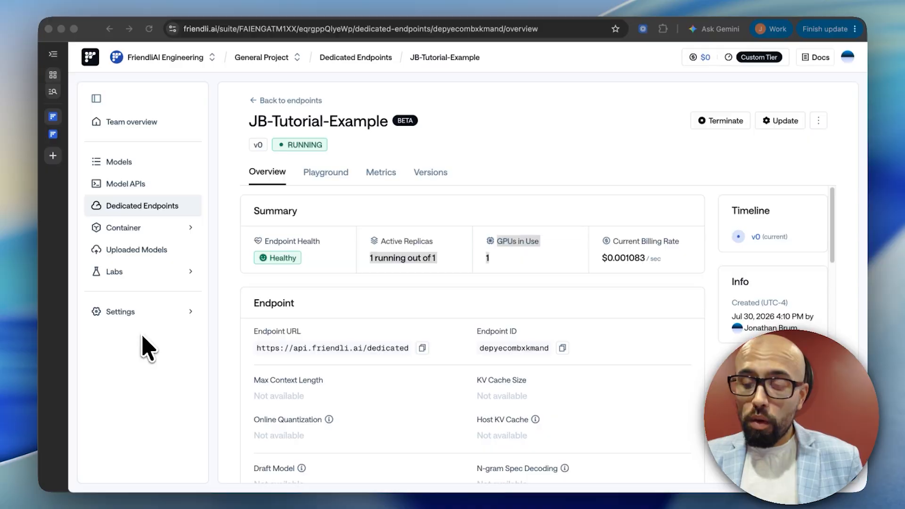
Step: Check the endpoint's running status and the Summary's Endpoint Health, Active Replicas, GPUs in Use and Current Billing Rate
{"action": "left_click", "coordinate": [336, 173]}
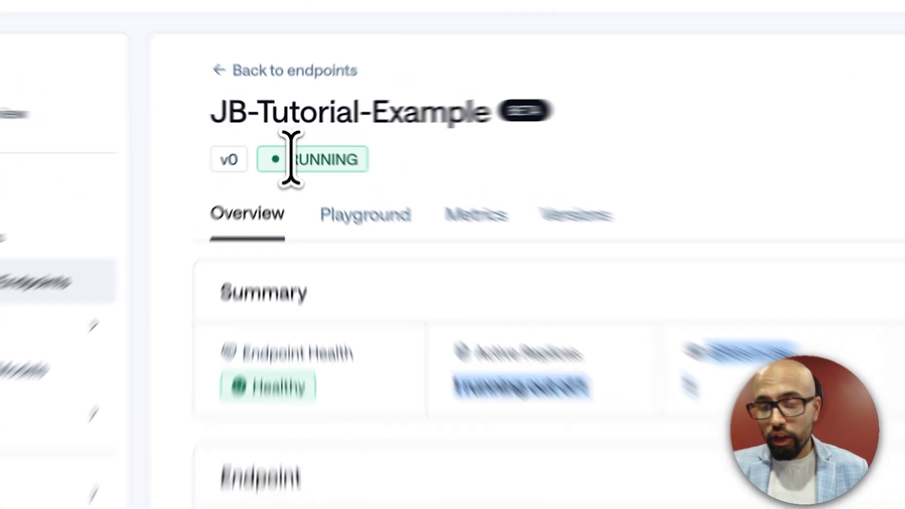
{"action": "left_click_drag", "start_coordinate": [287, 145], "coordinate": [345, 143]}
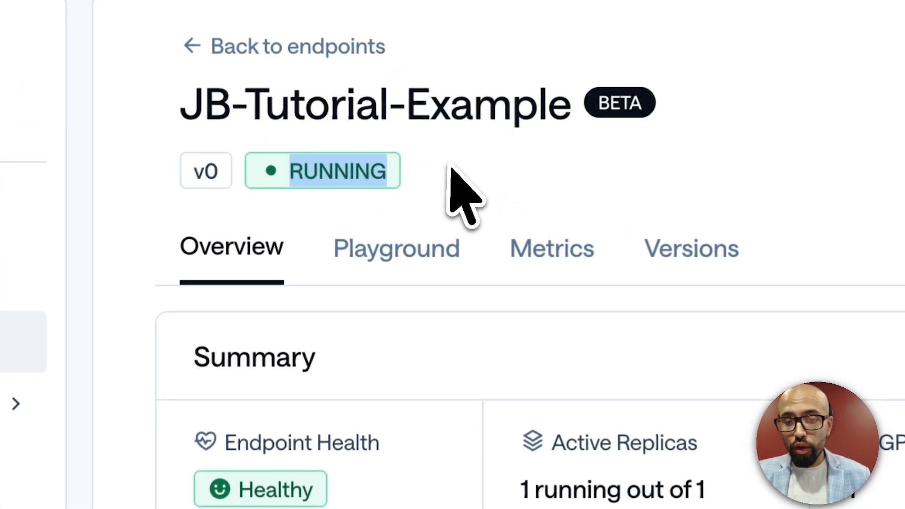
{"action": "left_click", "coordinate": [343, 145]}
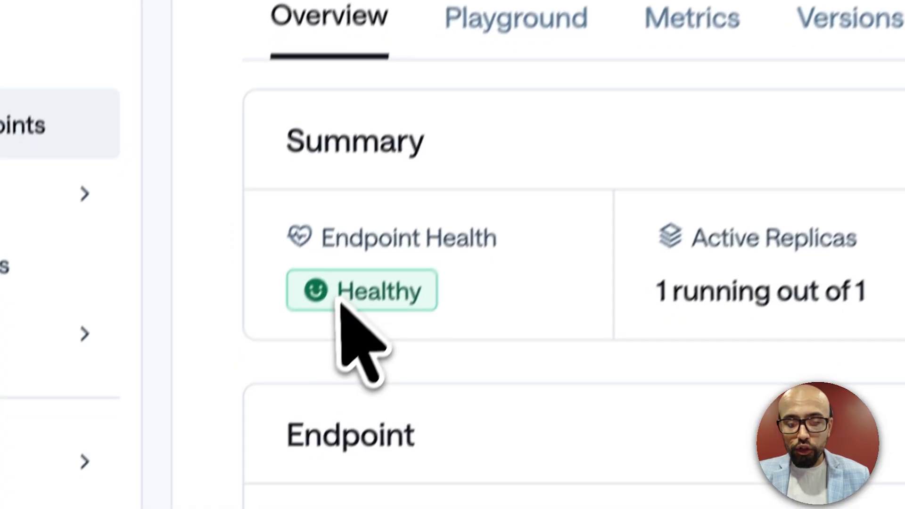
{"action": "left_click_drag", "start_coordinate": [239, 495], "coordinate": [322, 484]}
{"action": "left_click", "coordinate": [358, 485]}
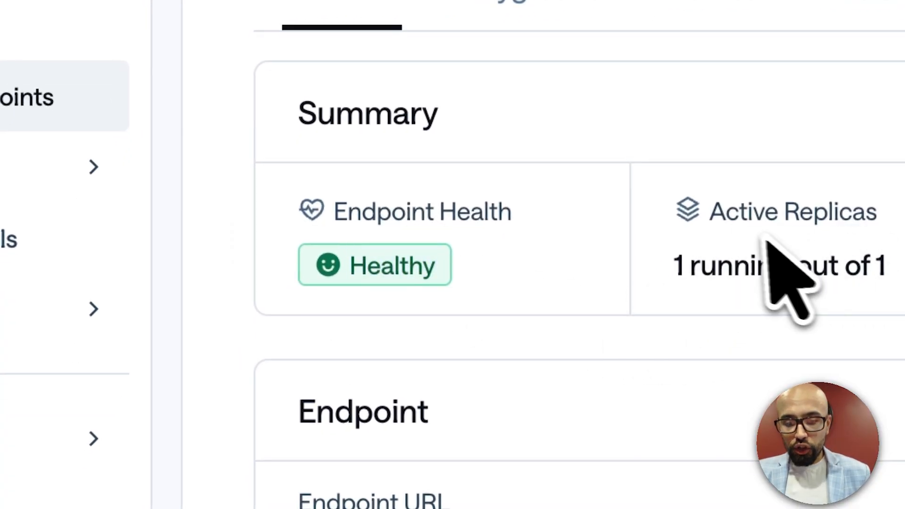
{"action": "left_click_drag", "start_coordinate": [673, 257], "coordinate": [895, 271]}
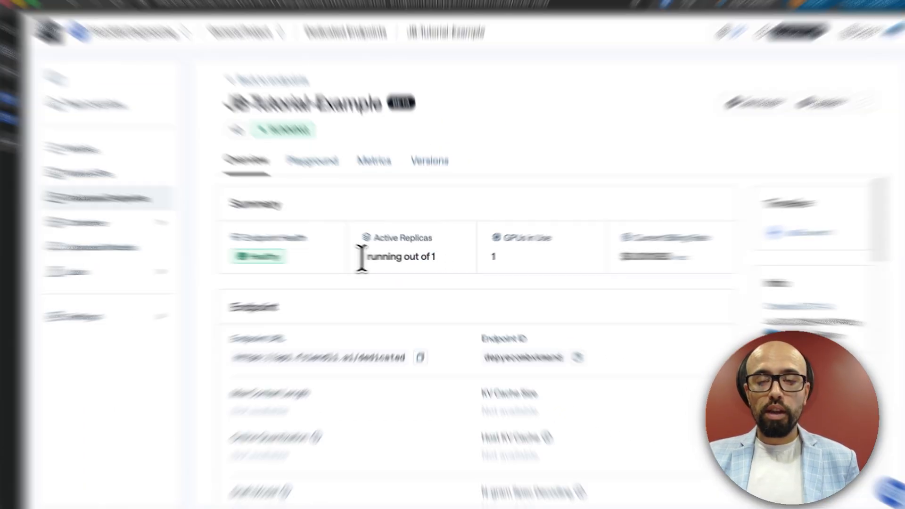
{"action": "left_click_drag", "start_coordinate": [368, 258], "coordinate": [432, 258]}
{"action": "double_click", "coordinate": [589, 234]}
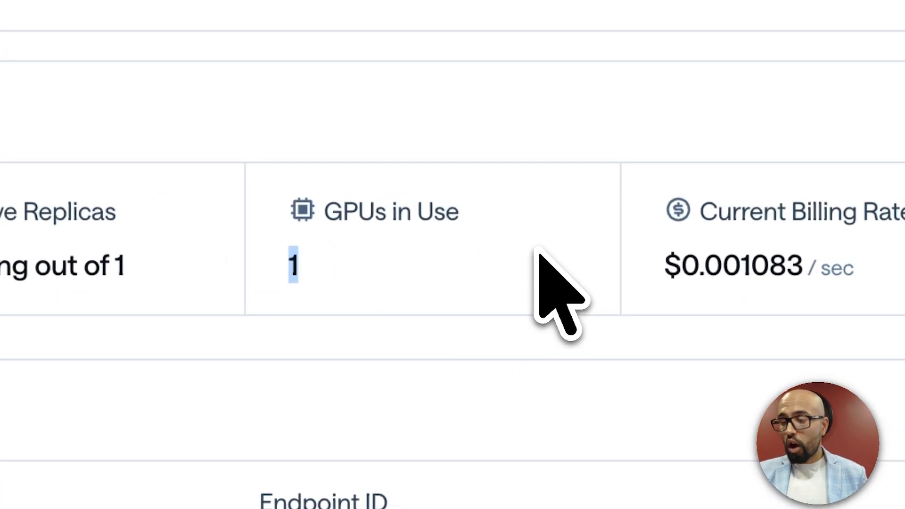
{"action": "left_click_drag", "start_coordinate": [869, 264], "coordinate": [640, 277]}
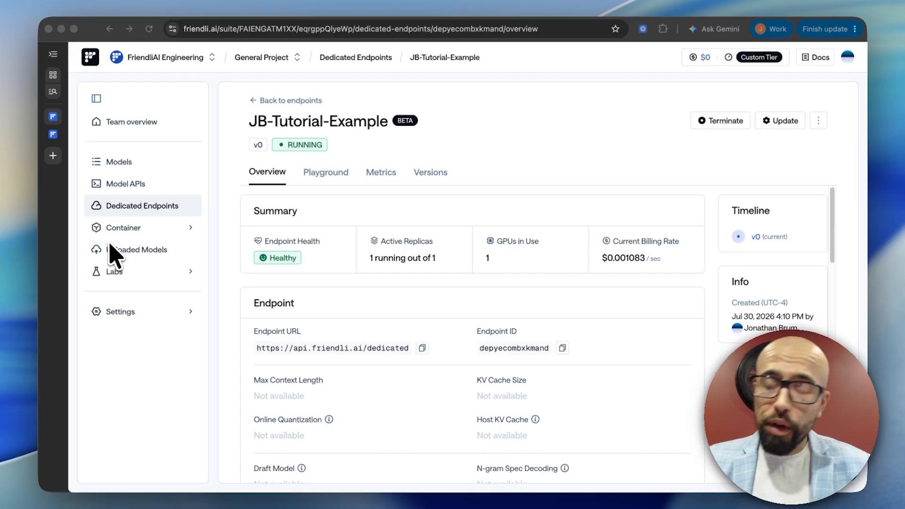
{"action": "left_click", "coordinate": [478, 130]}
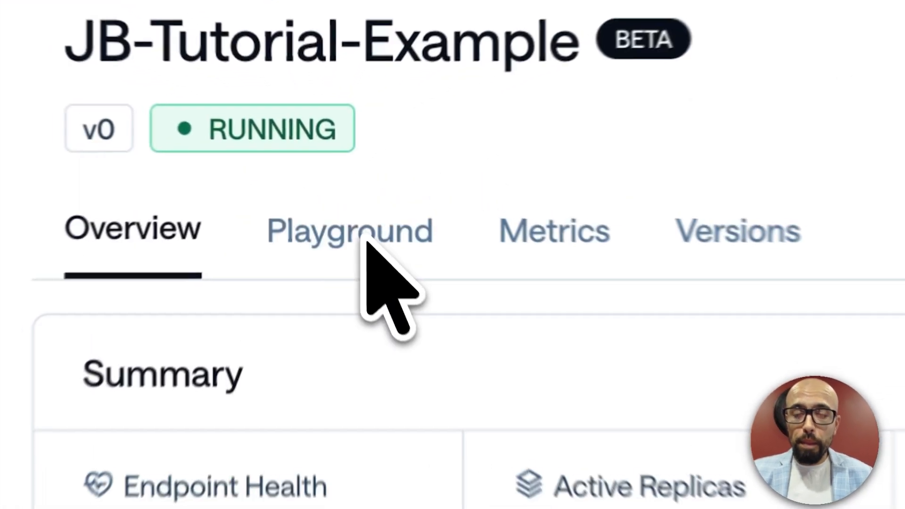
Step: Send the message "tell me a joke" to the model in the endpoint's Playground
{"action": "left_click", "coordinate": [327, 173]}
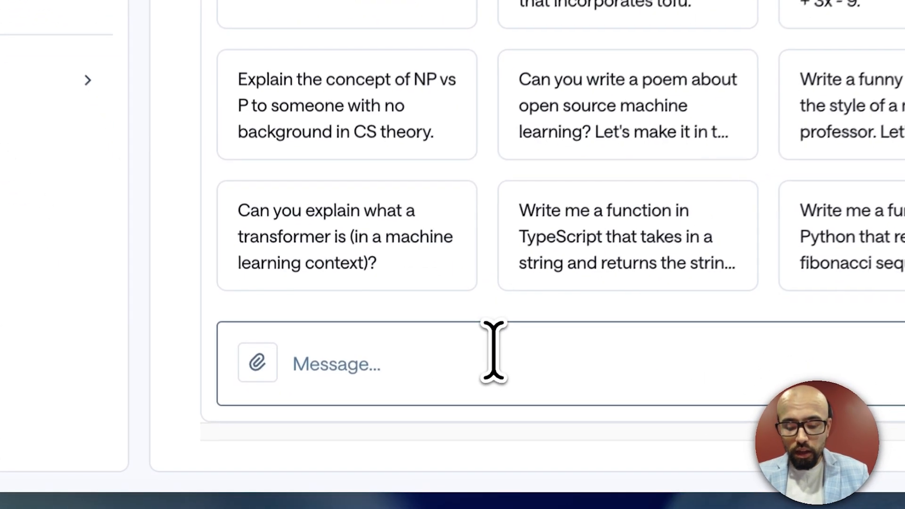
{"action": "left_click", "coordinate": [370, 431]}
{"action": "type", "text": "tell"}
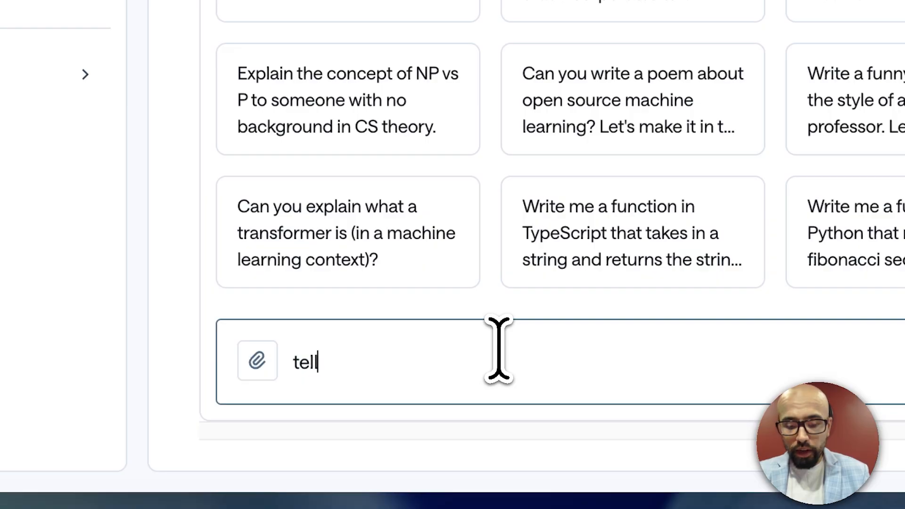
{"action": "type", "text": " me a joke"}
{"action": "key", "text": "Left"}
{"action": "key", "text": "Left"}
{"action": "key", "text": "Left"}
{"action": "key", "text": "Left"}
{"action": "key", "text": "Left"}
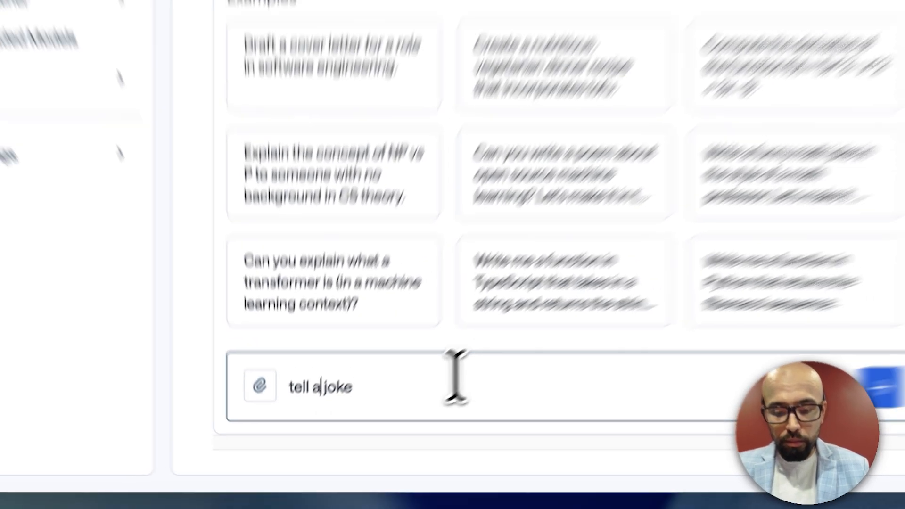
{"action": "type", "text": "me"}
{"action": "key", "text": "Return"}
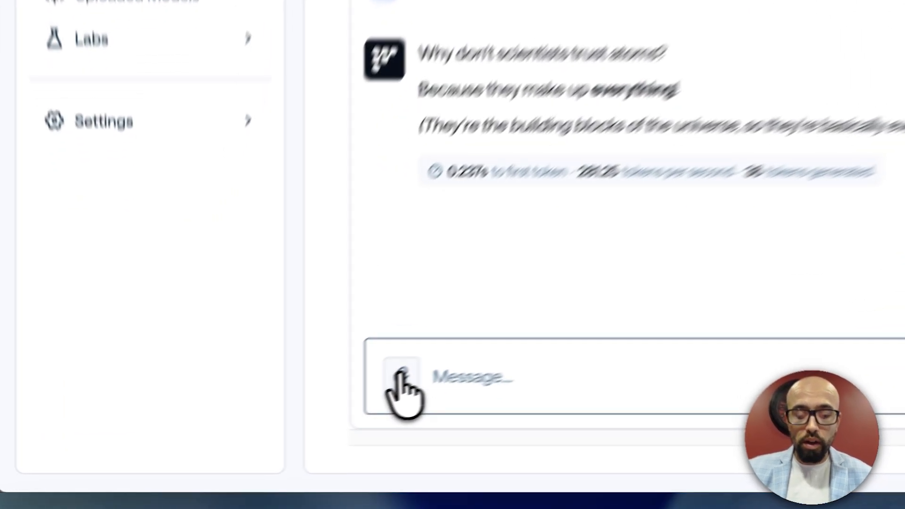
Step: Attach the LOGO image from the Downloads folder in the Playground chat and send it with the prompt "describe"
{"action": "left_click", "coordinate": [265, 436]}
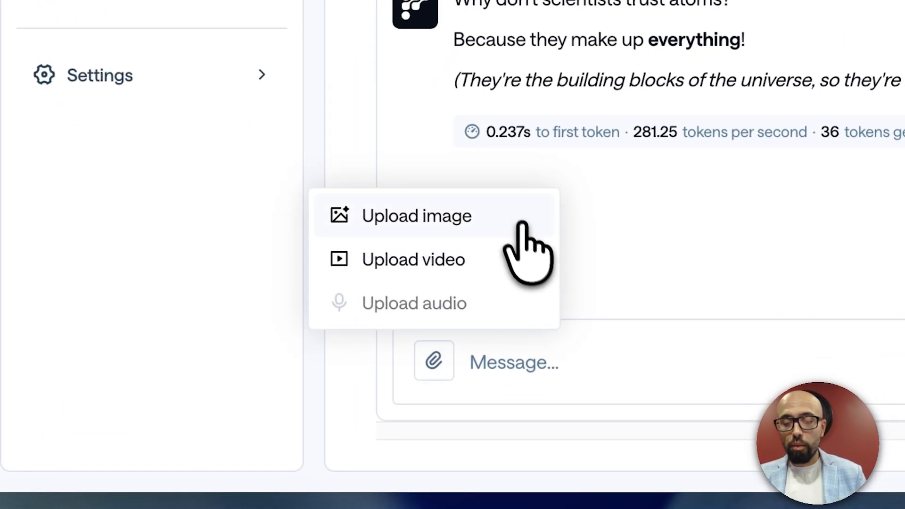
{"action": "left_click", "coordinate": [302, 373]}
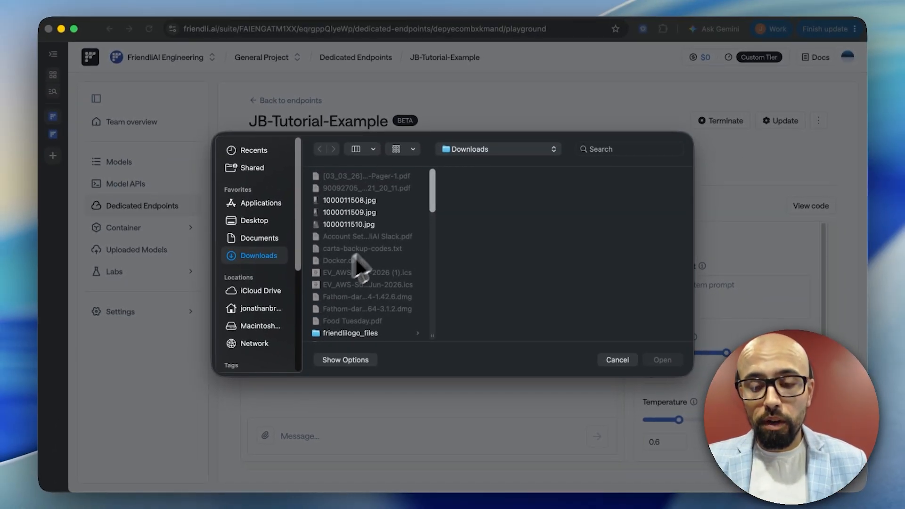
{"action": "scroll", "coordinate": [372, 264], "scroll_direction": "down", "scroll_amount": 10}
{"action": "scroll", "coordinate": [364, 243], "scroll_direction": "up", "scroll_amount": 3}
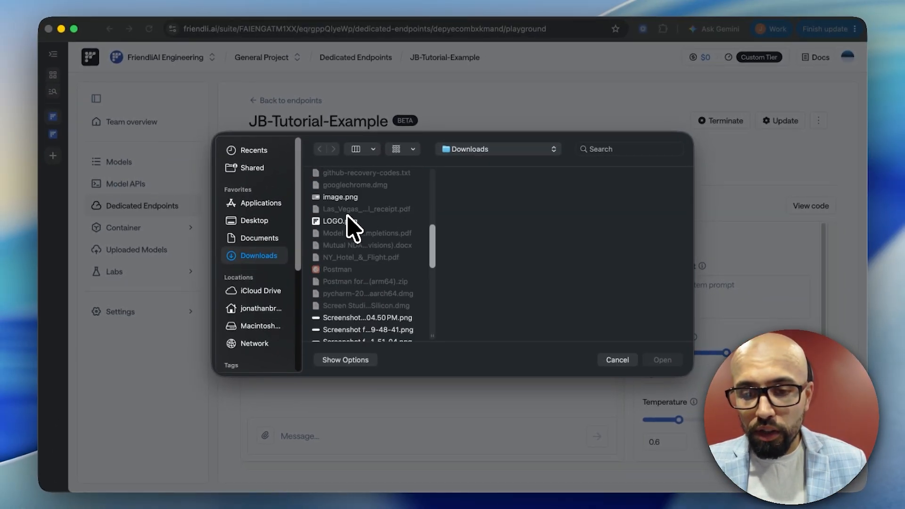
{"action": "left_click", "coordinate": [341, 221]}
{"action": "left_click", "coordinate": [662, 360]}
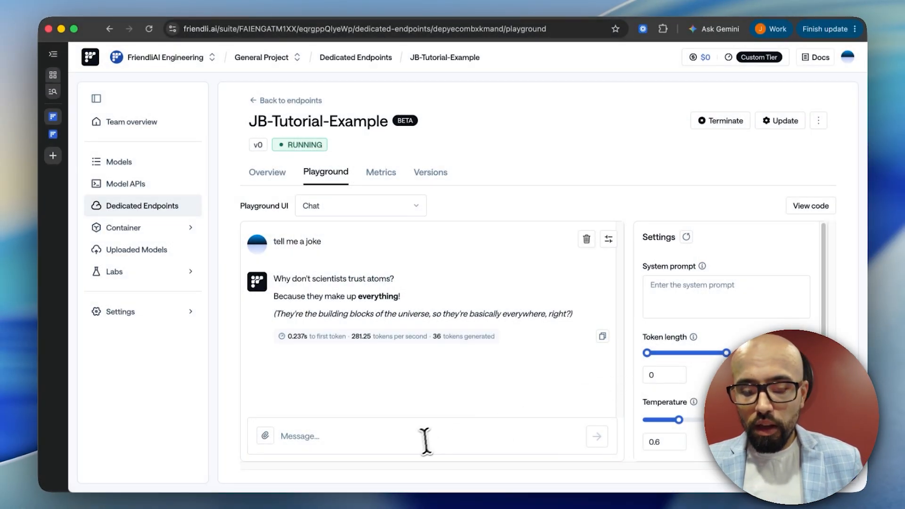
{"action": "type", "text": "describe"}
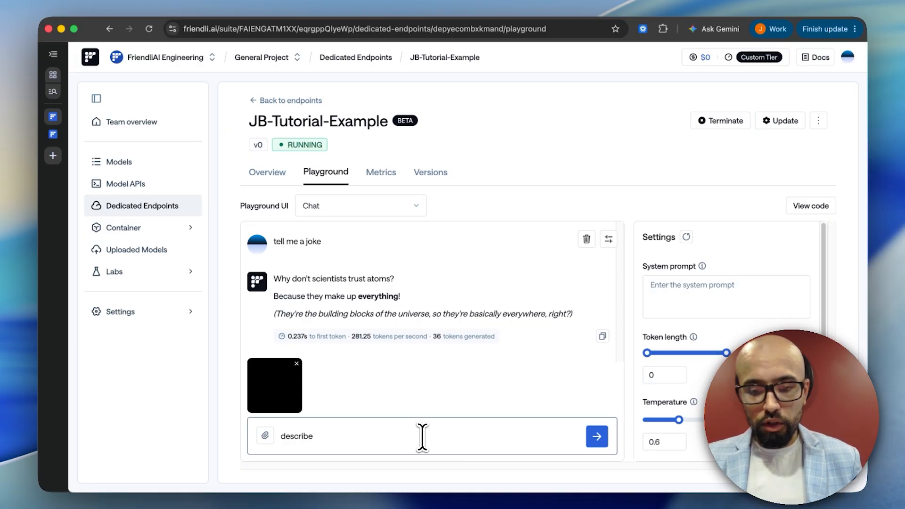
{"action": "key", "text": "Return"}
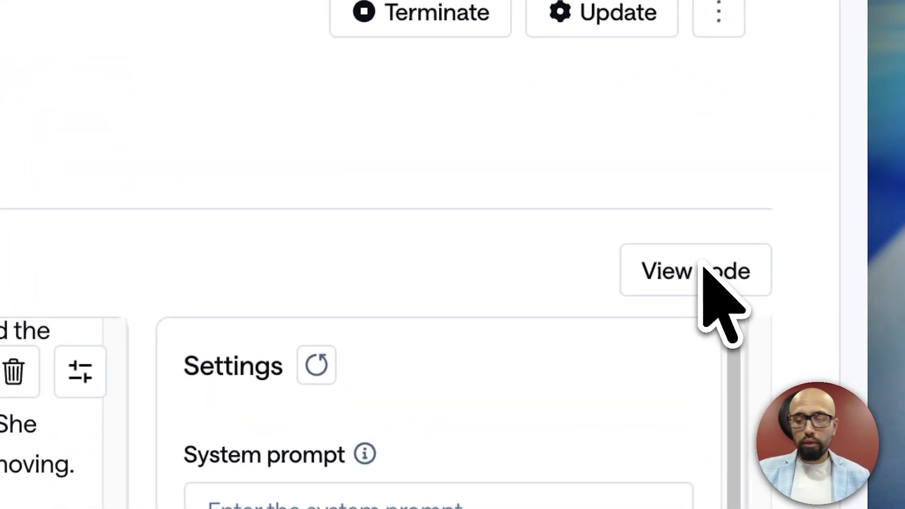
Step: View the Playground's generated request code in Python and JavaScript
{"action": "left_click", "coordinate": [719, 278]}
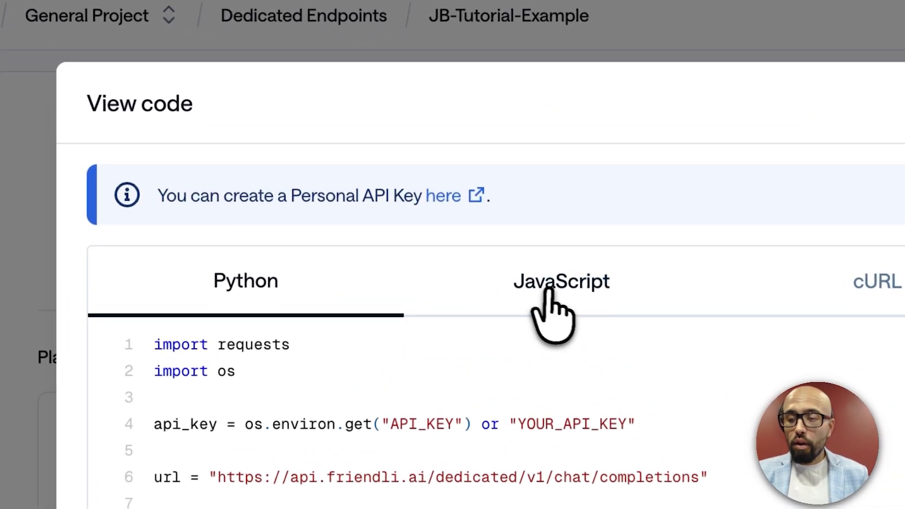
{"action": "left_click", "coordinate": [459, 178]}
{"action": "left_click", "coordinate": [563, 281]}
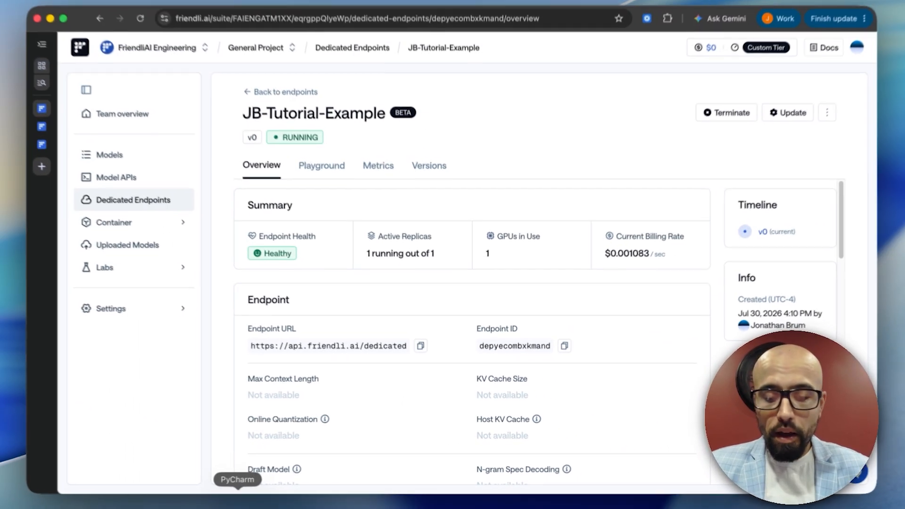
Step: Switch to PyCharm, run TestStart.py with the serverless URL and DeepSeek-V3.2 model, and review its output and payload
{"action": "left_click", "coordinate": [240, 500]}
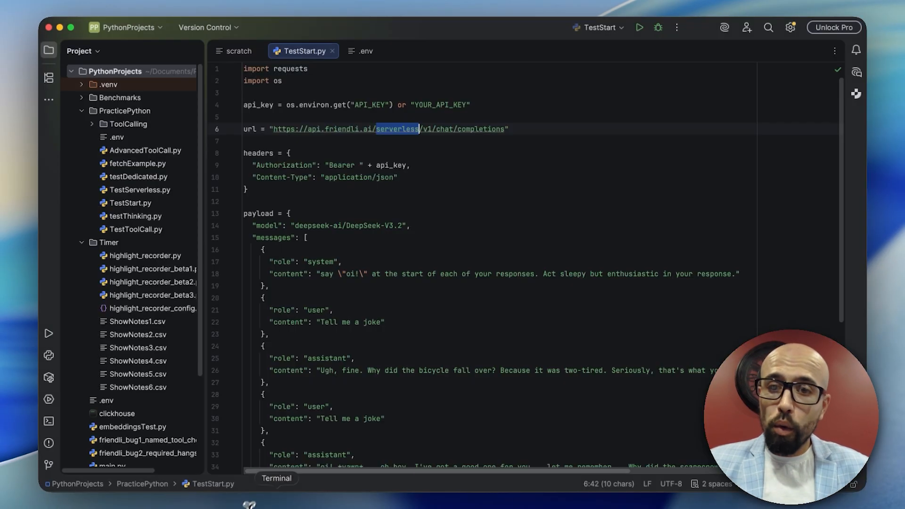
{"action": "left_click", "coordinate": [408, 222]}
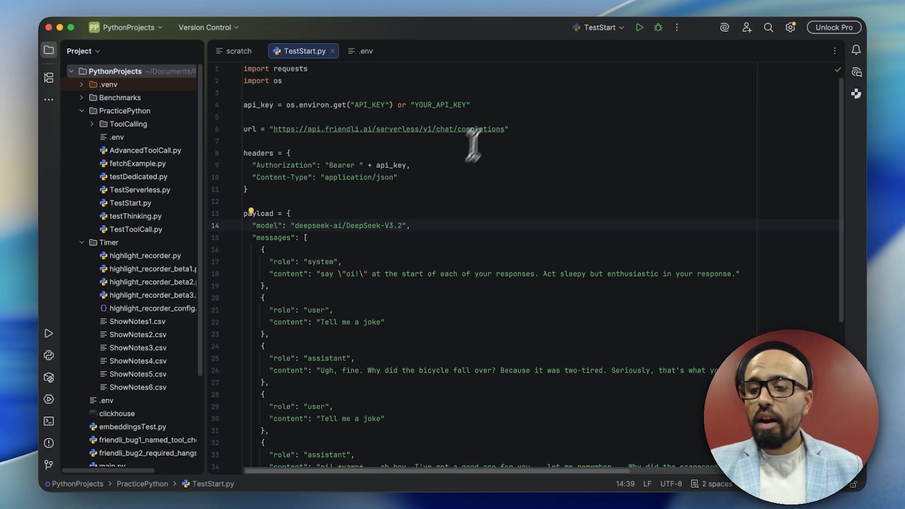
{"action": "left_click", "coordinate": [639, 27]}
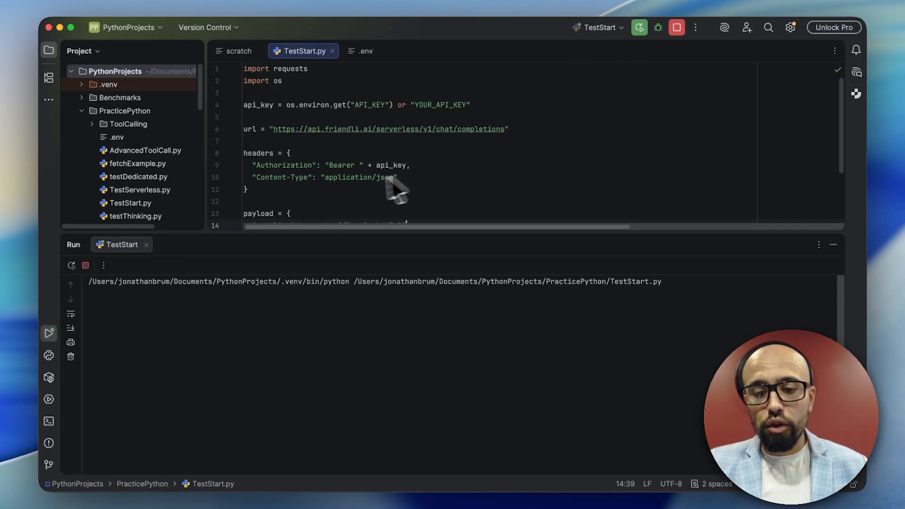
{"action": "scroll", "coordinate": [358, 202], "scroll_direction": "down", "scroll_amount": 1}
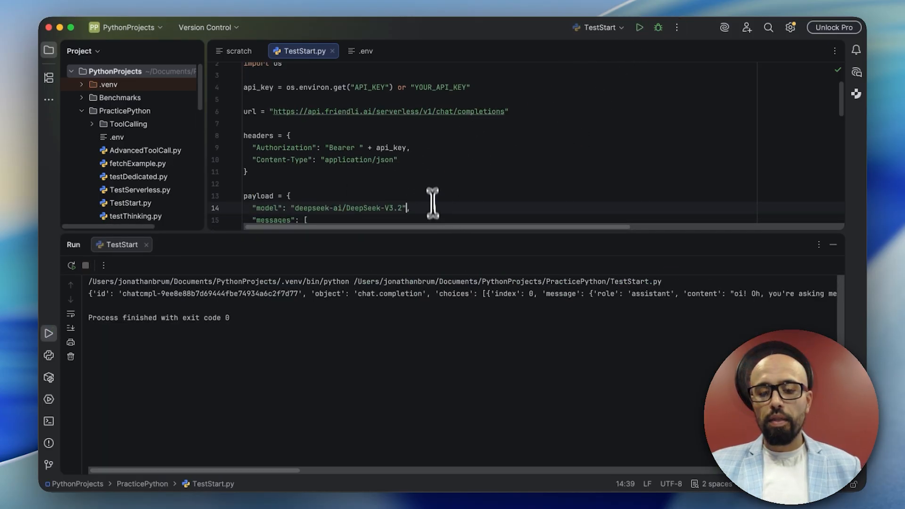
{"action": "scroll", "coordinate": [433, 203], "scroll_direction": "down", "scroll_amount": 5}
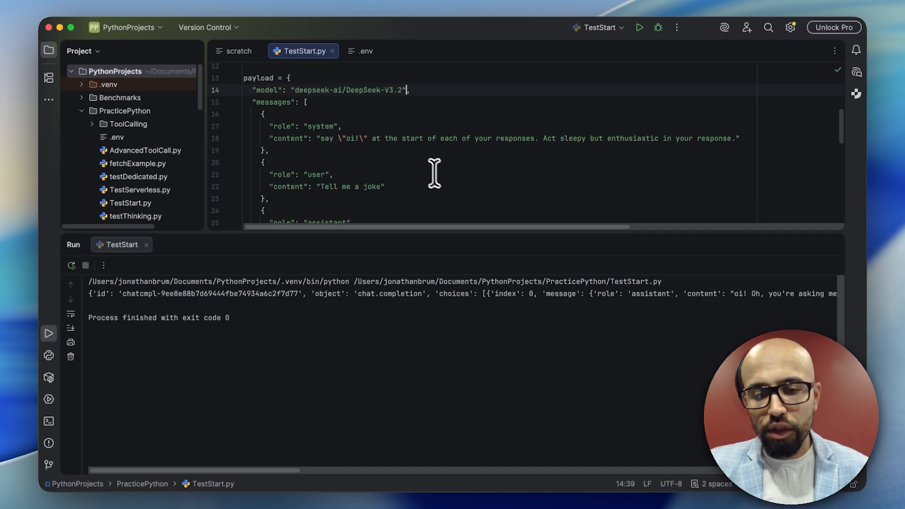
{"action": "scroll", "coordinate": [434, 173], "scroll_direction": "up", "scroll_amount": 5}
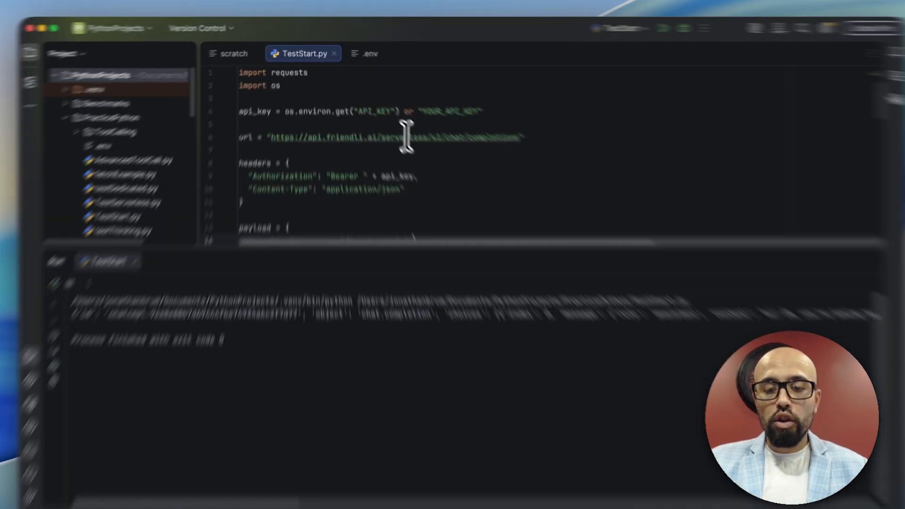
Step: Replace "serverless" with "dedicated" in the request URL of TestStart.py
{"action": "double_click", "coordinate": [400, 129]}
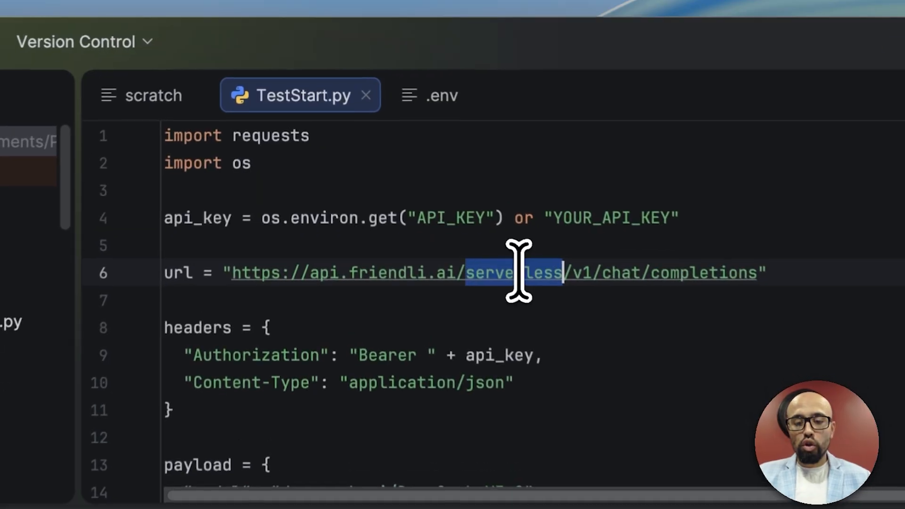
{"action": "type", "text": "dedicate"}
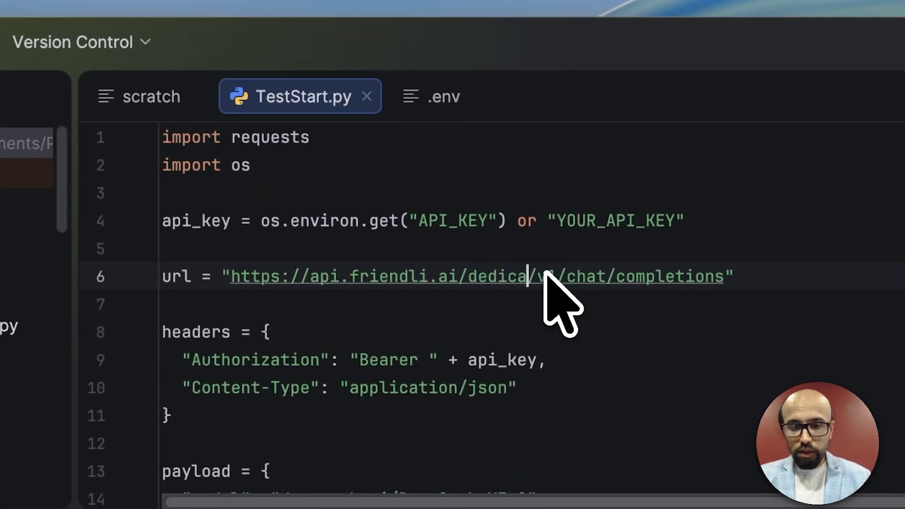
{"action": "type", "text": "d"}
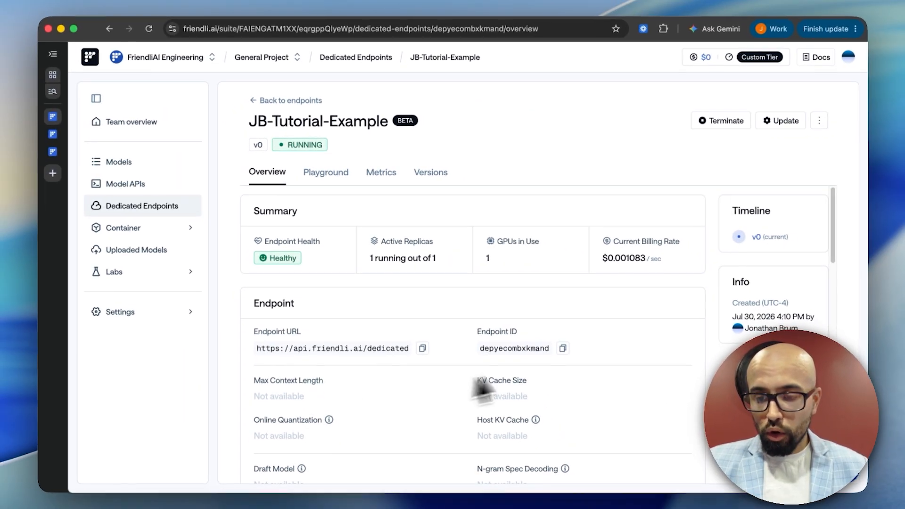
Step: Copy the Endpoint ID from the endpoint's Overview in the browser and set it as the payload's model in TestStart.py
{"action": "left_click", "coordinate": [557, 348]}
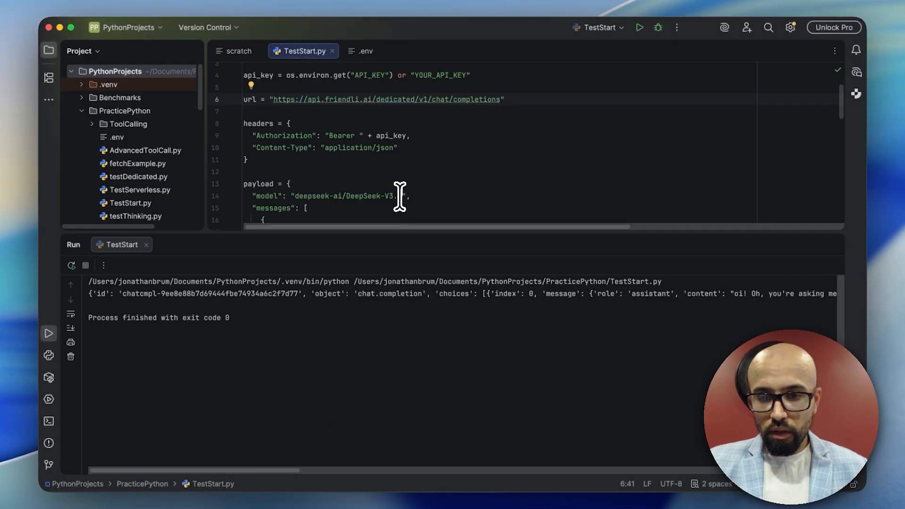
{"action": "left_click_drag", "start_coordinate": [399, 196], "coordinate": [292, 196]}
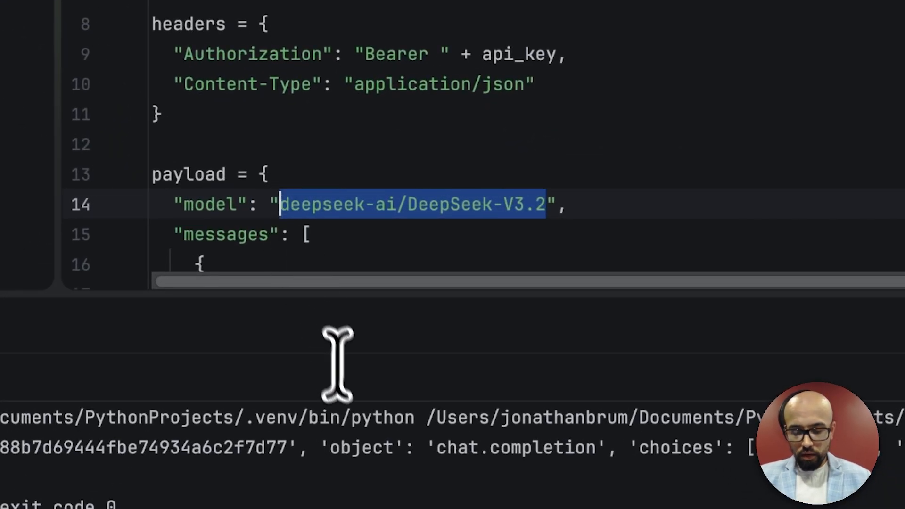
{"action": "key", "text": "super+v"}
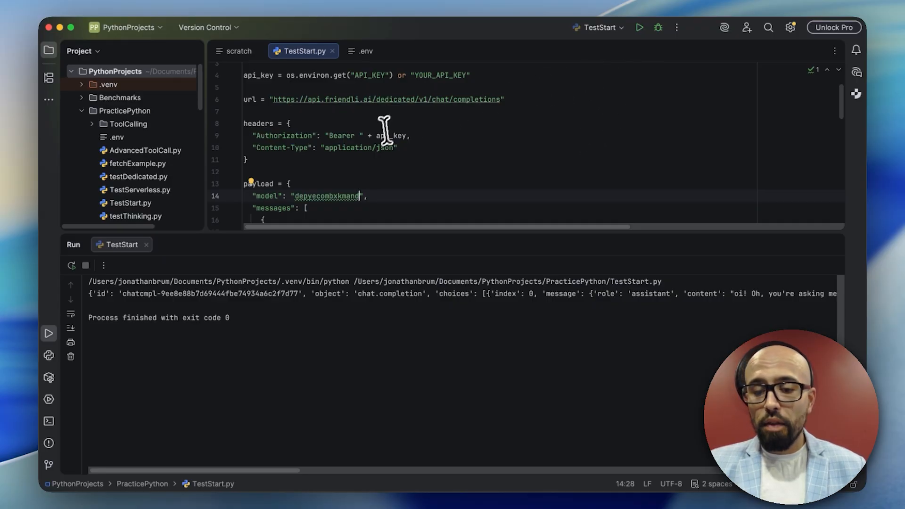
Step: Run TestStart.py against the dedicated endpoint and examine the assistant's response text in the run output
{"action": "left_click", "coordinate": [641, 30]}
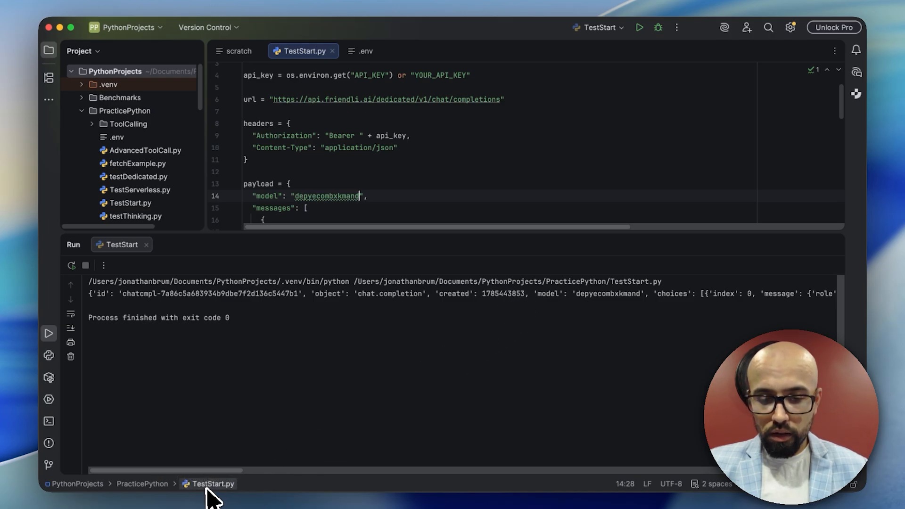
{"action": "left_click_drag", "start_coordinate": [214, 470], "coordinate": [301, 470]}
{"action": "left_click_drag", "start_coordinate": [217, 471], "coordinate": [398, 464]}
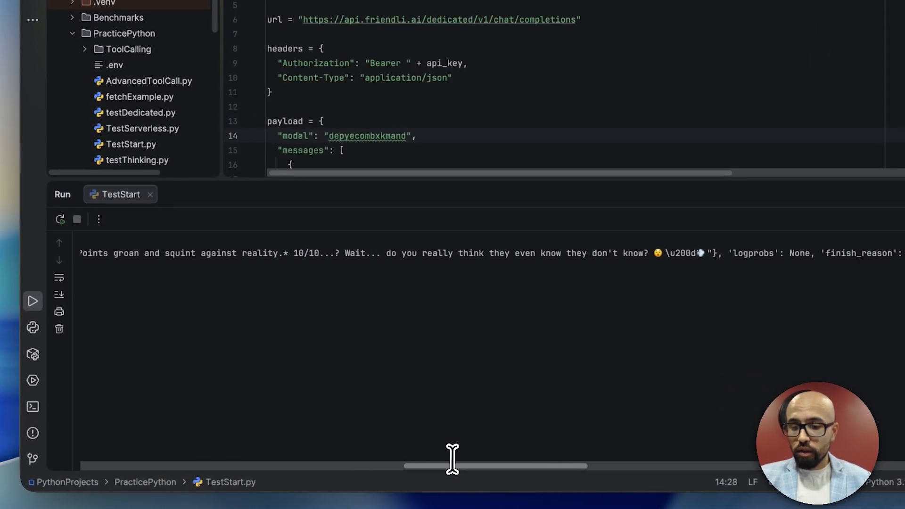
{"action": "left_click_drag", "start_coordinate": [384, 255], "coordinate": [481, 255]}
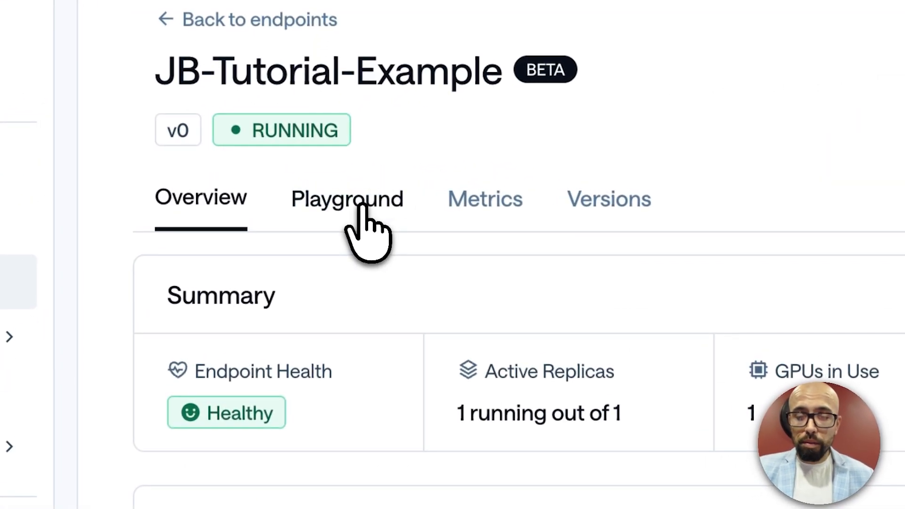
Step: Enter "Give a good-bye to the audience" as the Playground message in the browser and open its request code
{"action": "left_click", "coordinate": [325, 177]}
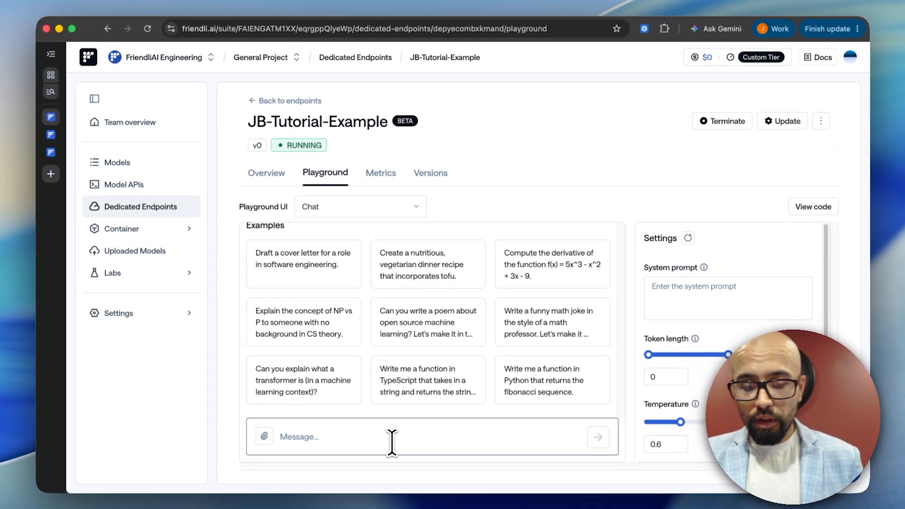
{"action": "type", "text": "Give a good-bye to the audienc"}
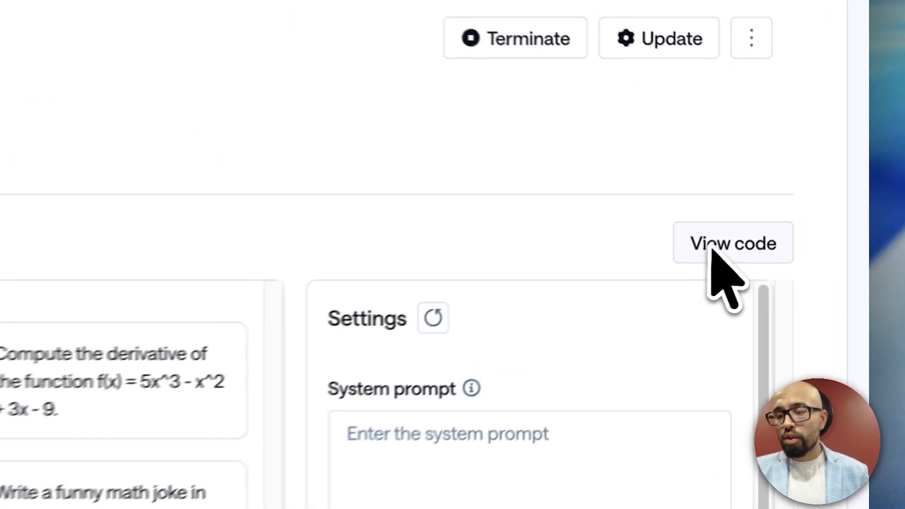
{"action": "left_click", "coordinate": [806, 206]}
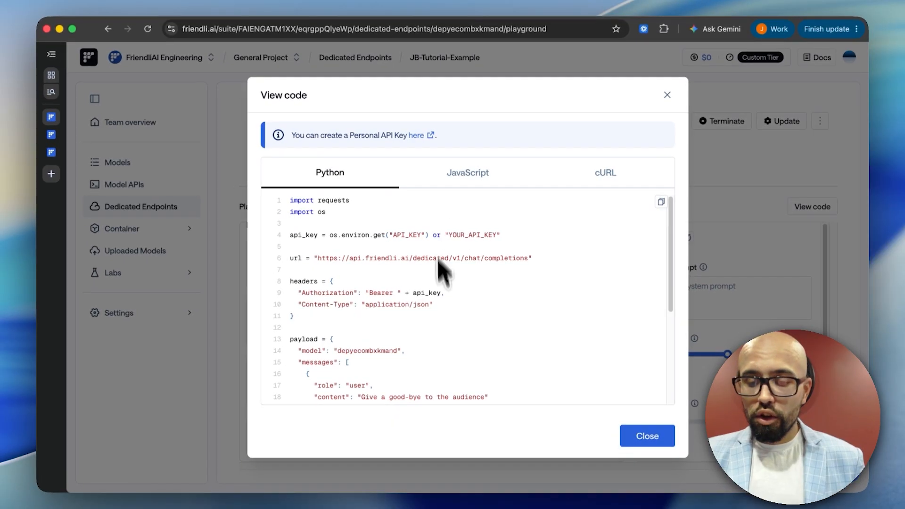
Step: Examine the Python request code, highlighting the user role and message content in the payload
{"action": "scroll", "coordinate": [440, 268], "scroll_direction": "down", "scroll_amount": 3}
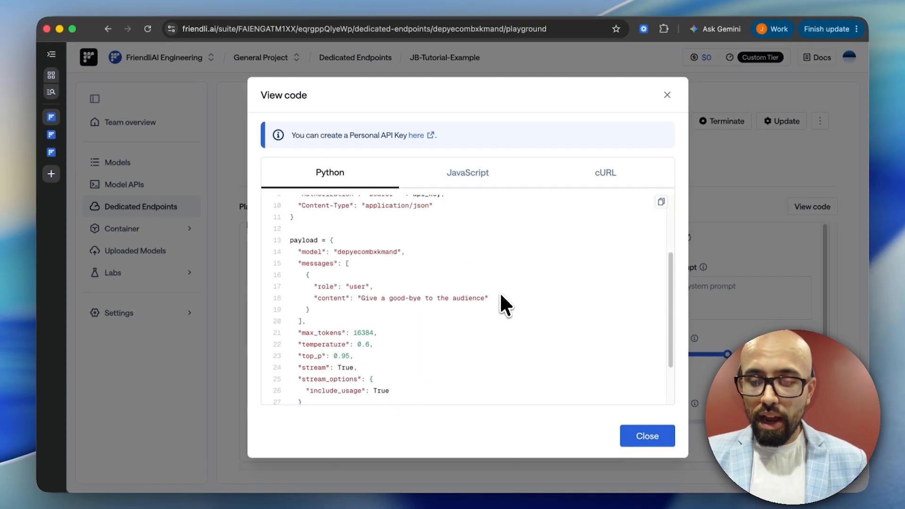
{"action": "double_click", "coordinate": [501, 303]}
{"action": "left_click_drag", "start_coordinate": [527, 300], "coordinate": [301, 289]}
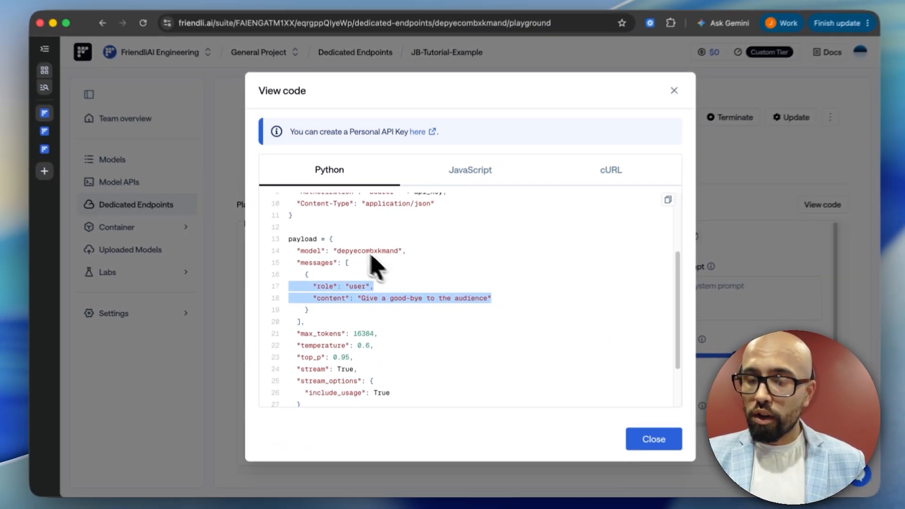
{"action": "scroll", "coordinate": [495, 354], "scroll_direction": "up", "scroll_amount": 5}
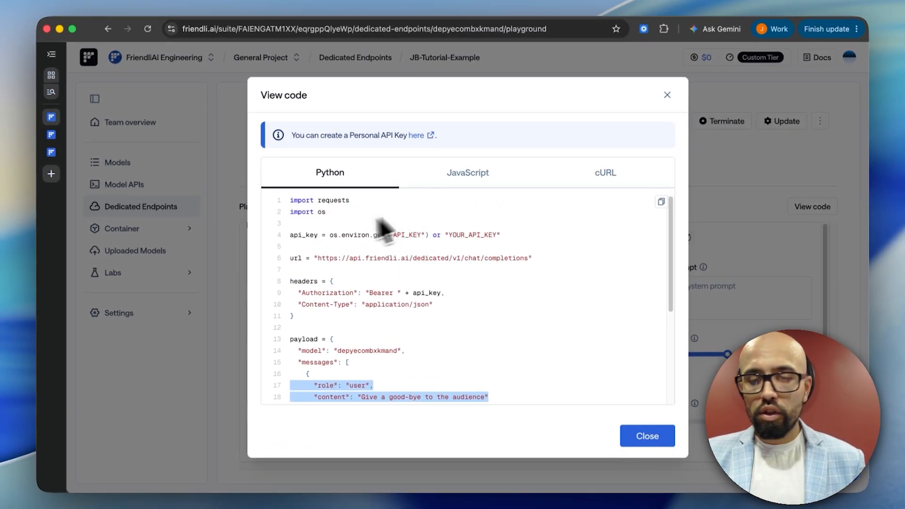
Step: Show the cURL version of the request code and highlight the $API_KEY placeholder in its Authorization header
{"action": "left_click", "coordinate": [633, 182]}
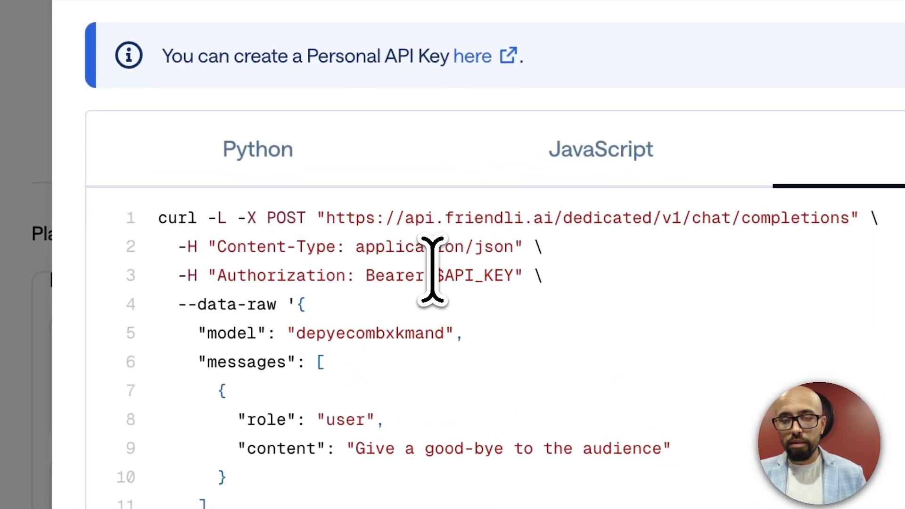
{"action": "left_click_drag", "start_coordinate": [431, 271], "coordinate": [513, 276]}
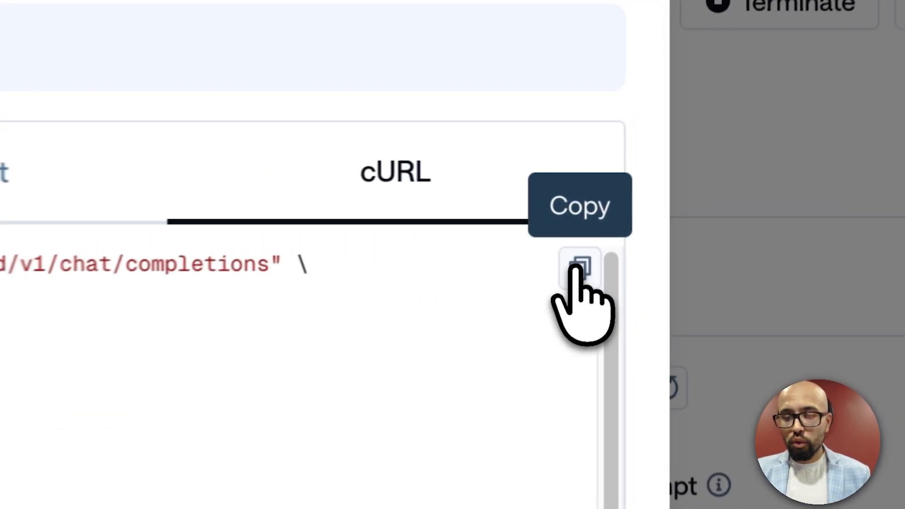
Step: Copy the cURL request code and paste it at the Terminal prompt
{"action": "left_click", "coordinate": [581, 267]}
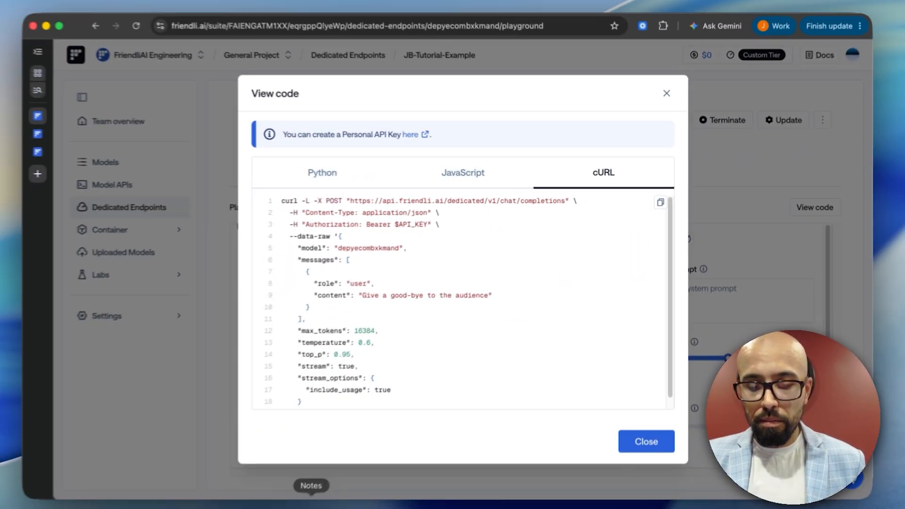
{"action": "left_click", "coordinate": [299, 499]}
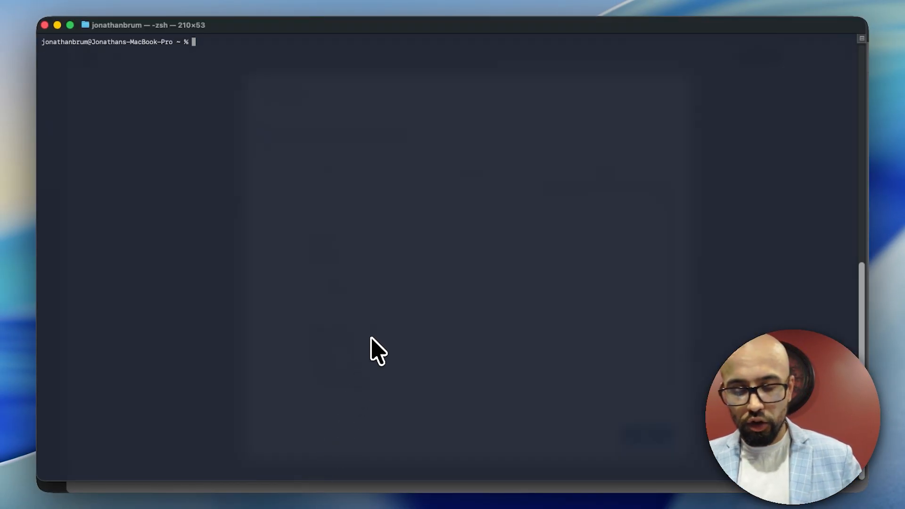
{"action": "key", "text": "super+v"}
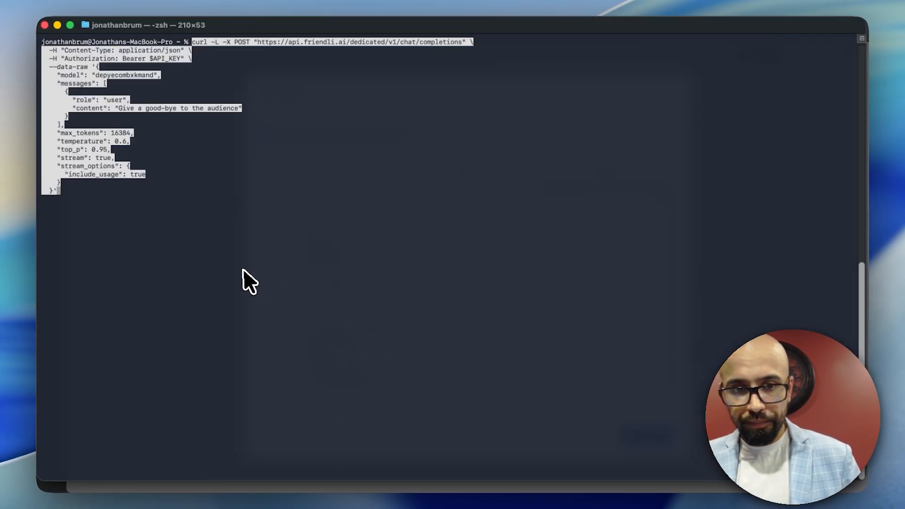
Step: Delete the "stream_options" block with its "include_usage" entry from the pasted cURL request
{"action": "key", "text": "Up"}
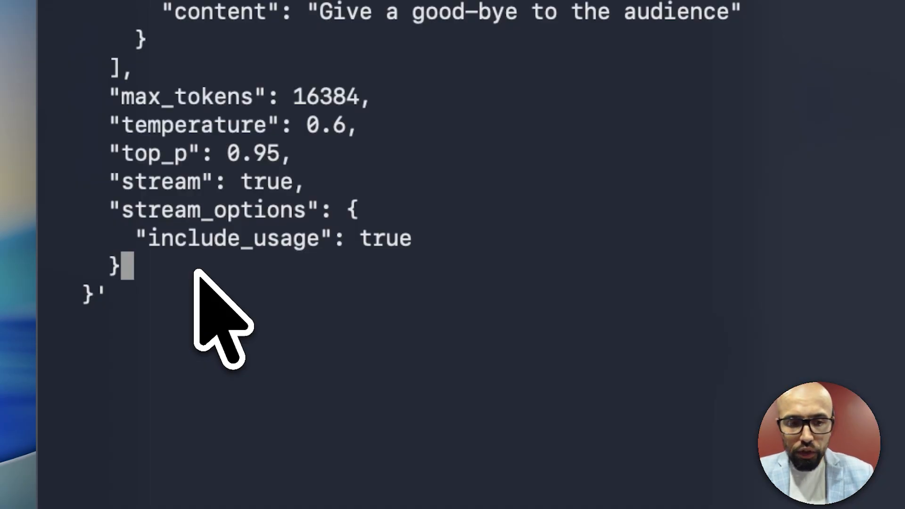
{"action": "key", "text": "BackSpace"}
{"action": "key", "text": "BackSpace"}
{"action": "key", "text": "BackSpace"}
{"action": "key", "text": "BackSpace"}
{"action": "key", "text": "BackSpace"}
{"action": "key", "text": "BackSpace"}
{"action": "key", "text": "BackSpace"}
{"action": "key", "text": "BackSpace"}
{"action": "key", "text": "BackSpace"}
{"action": "key", "text": "BackSpace"}
{"action": "key", "text": "BackSpace"}
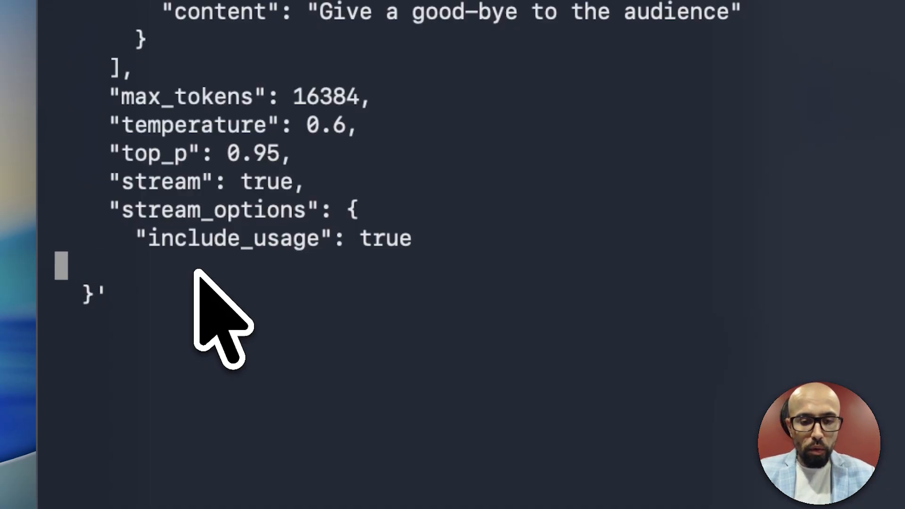
{"action": "key", "text": "BackSpace"}
{"action": "key", "text": "BackSpace"}
{"action": "key", "text": "BackSpace"}
{"action": "key", "text": "BackSpace"}
{"action": "key", "text": "BackSpace"}
{"action": "key", "text": "BackSpace"}
{"action": "key", "text": "BackSpace"}
{"action": "key", "text": "BackSpace"}
{"action": "key", "text": "BackSpace"}
{"action": "key", "text": "BackSpace"}
{"action": "key", "text": "BackSpace"}
{"action": "key", "text": "BackSpace"}
{"action": "key", "text": "BackSpace"}
{"action": "key", "text": "BackSpace"}
{"action": "key", "text": "BackSpace"}
{"action": "key", "text": "BackSpace"}
{"action": "key", "text": "BackSpace"}
{"action": "key", "text": "BackSpace"}
{"action": "key", "text": "BackSpace"}
{"action": "key", "text": "BackSpace"}
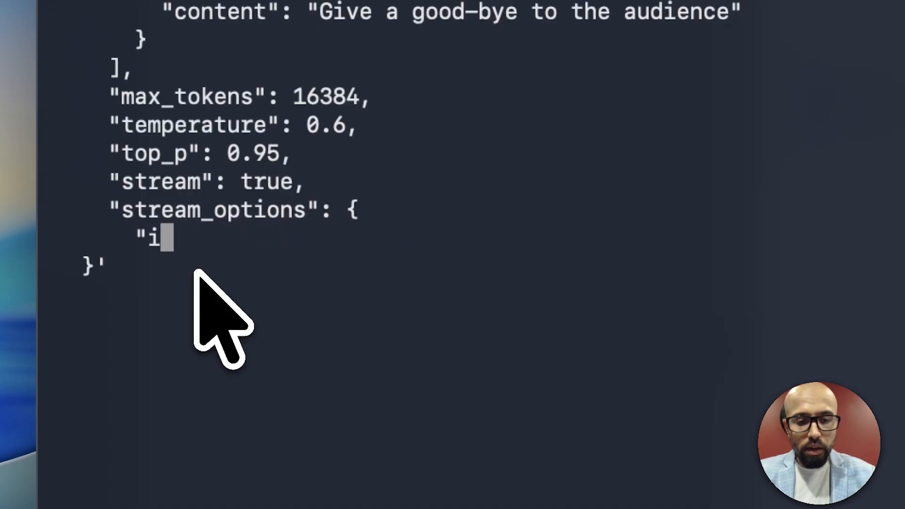
{"action": "key", "text": "BackSpace"}
{"action": "key", "text": "BackSpace"}
{"action": "key", "text": "BackSpace"}
{"action": "key", "text": "BackSpace"}
{"action": "key", "text": "BackSpace"}
{"action": "key", "text": "BackSpace"}
{"action": "key", "text": "BackSpace"}
{"action": "key", "text": "BackSpace"}
{"action": "key", "text": "BackSpace"}
{"action": "key", "text": "BackSpace"}
{"action": "key", "text": "BackSpace"}
{"action": "key", "text": "BackSpace"}
{"action": "key", "text": "BackSpace"}
{"action": "key", "text": "BackSpace"}
{"action": "key", "text": "BackSpace"}
{"action": "key", "text": "BackSpace"}
{"action": "key", "text": "BackSpace"}
{"action": "key", "text": "BackSpace"}
{"action": "key", "text": "BackSpace"}
{"action": "key", "text": "BackSpace"}
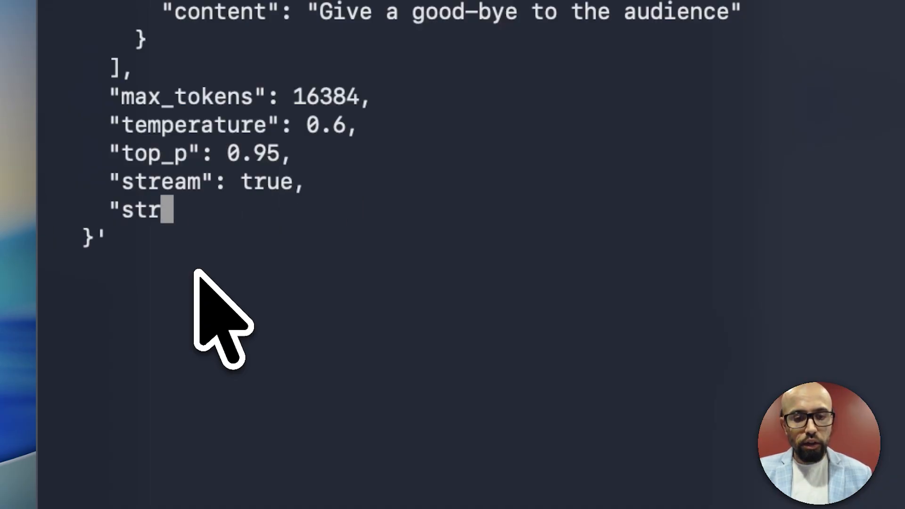
Step: Set "stream" to false without a trailing comma in the cURL payload and run the request
{"action": "key", "text": "BackSpace"}
{"action": "key", "text": "BackSpace"}
{"action": "key", "text": "BackSpace"}
{"action": "key", "text": "BackSpace"}
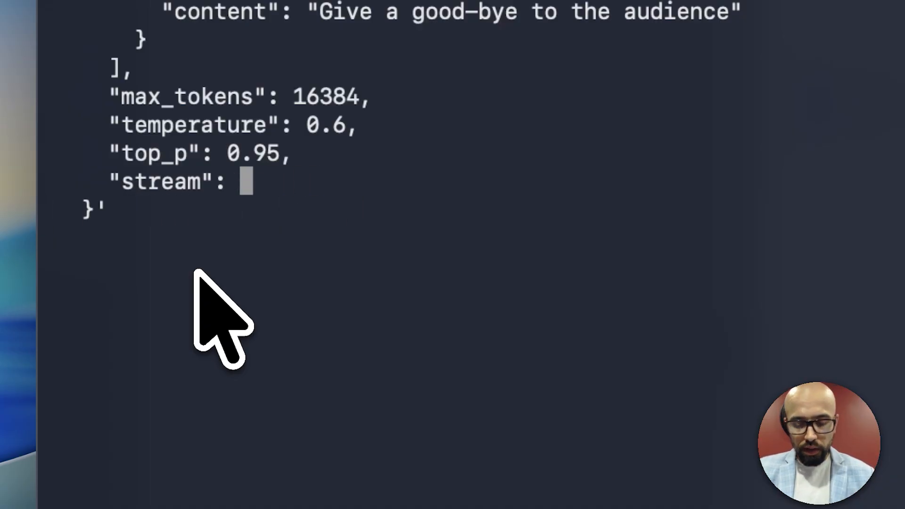
{"action": "type", "text": "false"}
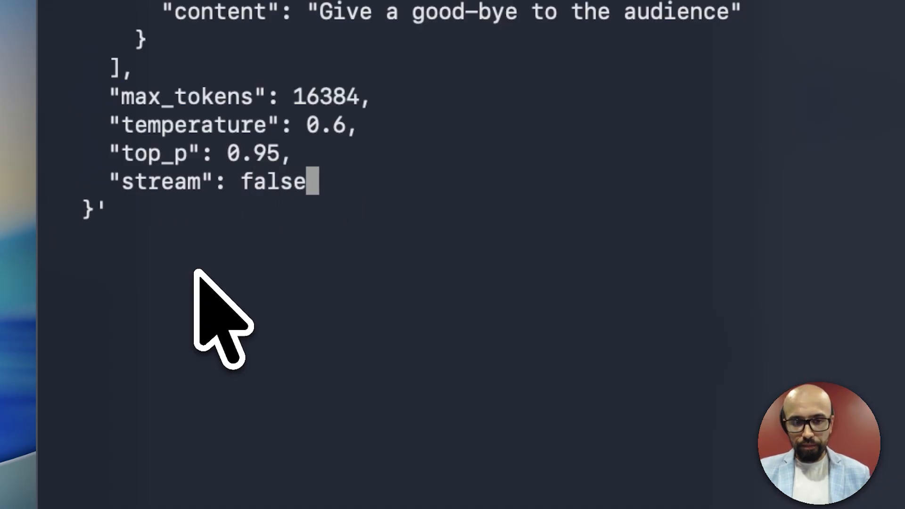
{"action": "key", "text": "Return"}
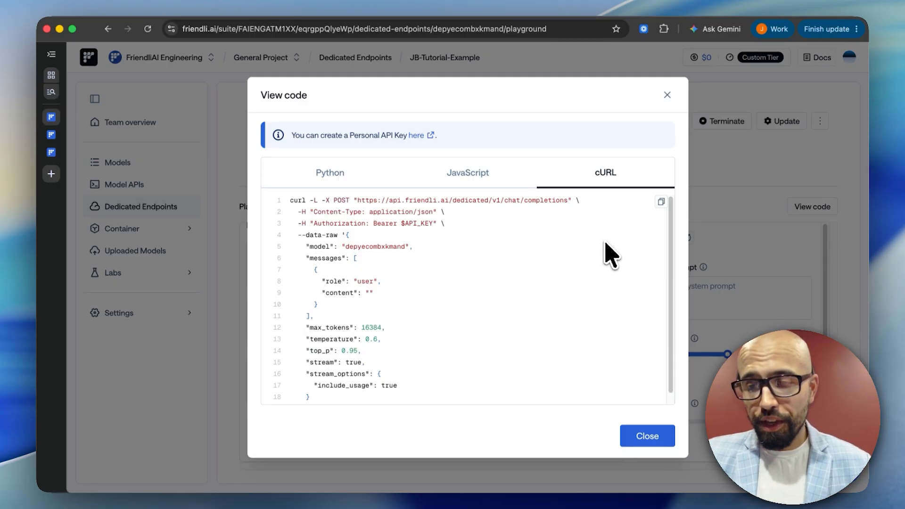
Step: Close the request code in the browser and examine the endpoint's metrics from processed requests to request latency
{"action": "left_click", "coordinate": [666, 96]}
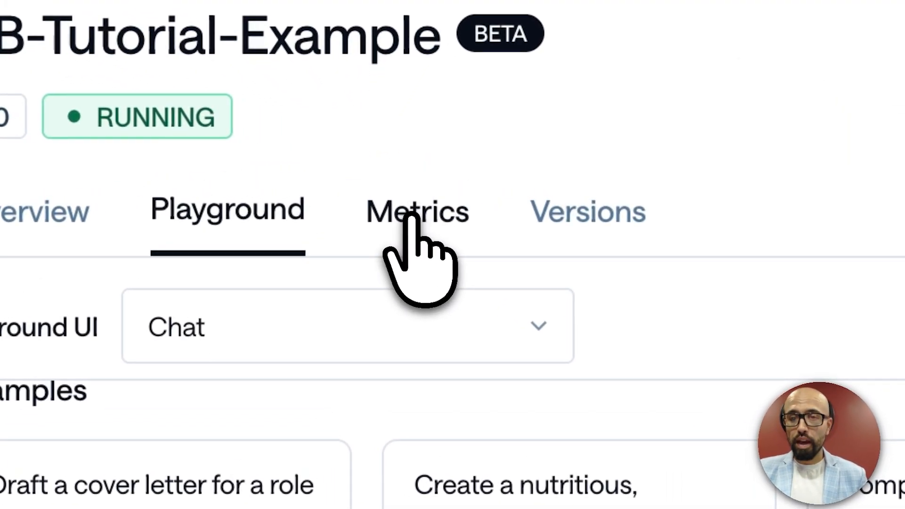
{"action": "left_click", "coordinate": [381, 174]}
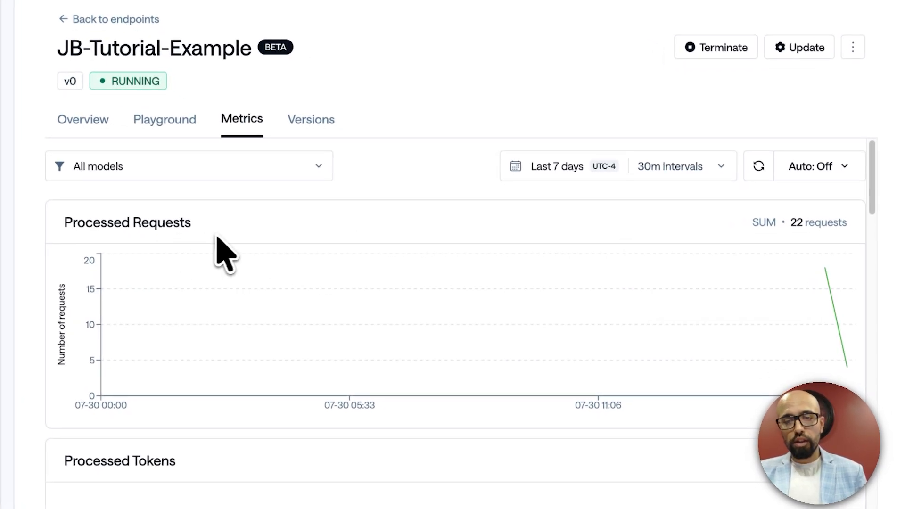
{"action": "scroll", "coordinate": [188, 245], "scroll_direction": "down", "scroll_amount": 5}
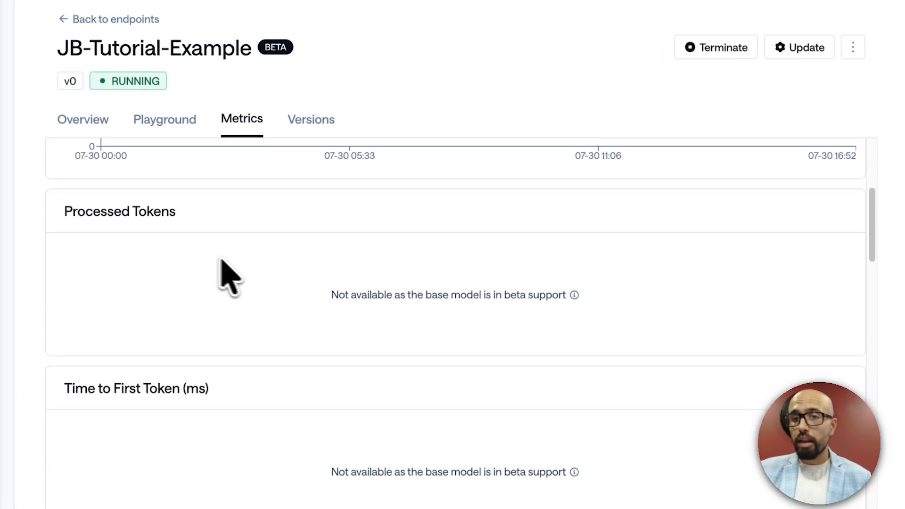
{"action": "scroll", "coordinate": [229, 300], "scroll_direction": "down", "scroll_amount": 3}
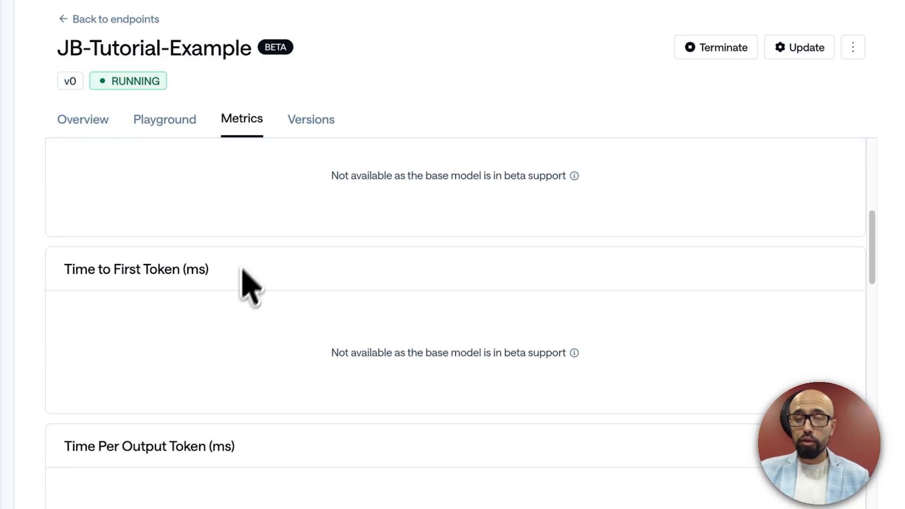
{"action": "scroll", "coordinate": [236, 296], "scroll_direction": "down", "scroll_amount": 3}
{"action": "scroll", "coordinate": [259, 309], "scroll_direction": "down", "scroll_amount": 3}
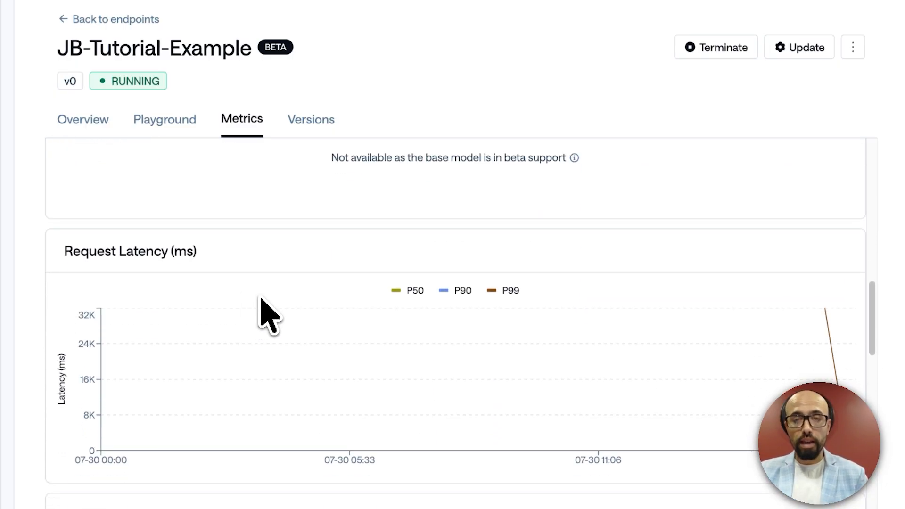
Step: Examine the number of replicas, cost per million tokens and overall traffic by HTTP status in the endpoint's metrics
{"action": "scroll", "coordinate": [260, 298], "scroll_direction": "down", "scroll_amount": 6}
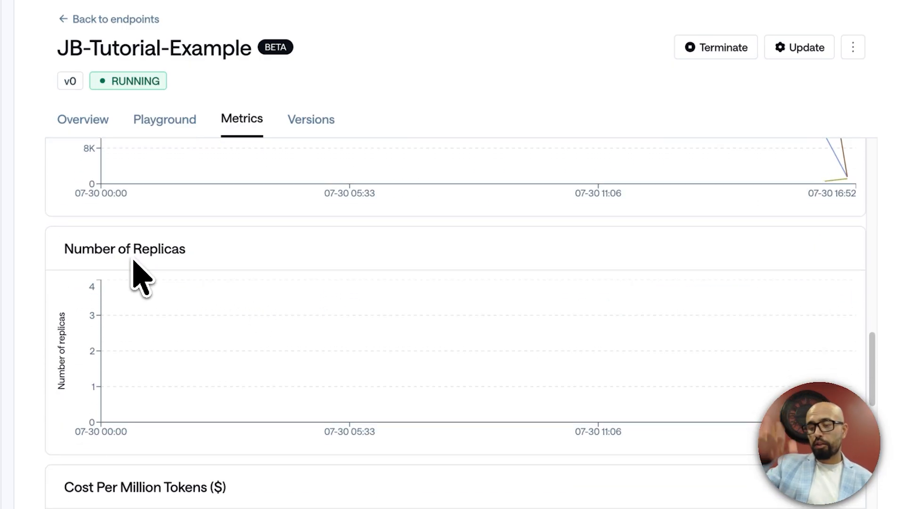
{"action": "scroll", "coordinate": [182, 249], "scroll_direction": "down", "scroll_amount": 2}
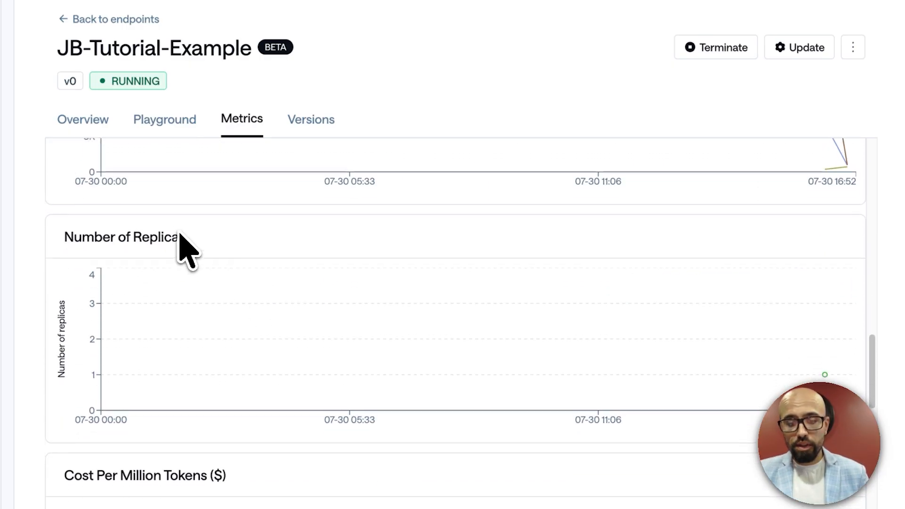
{"action": "mouse_move", "coordinate": [232, 253]}
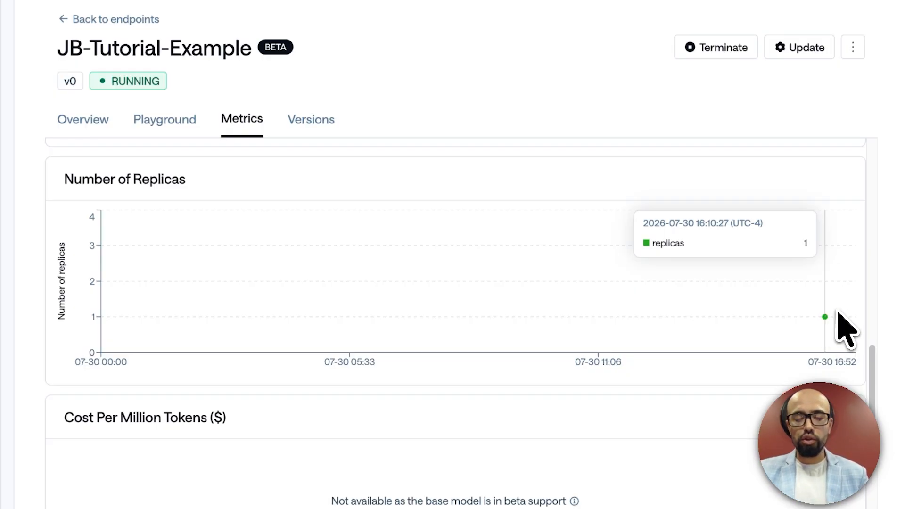
{"action": "scroll", "coordinate": [532, 358], "scroll_direction": "down", "scroll_amount": 4}
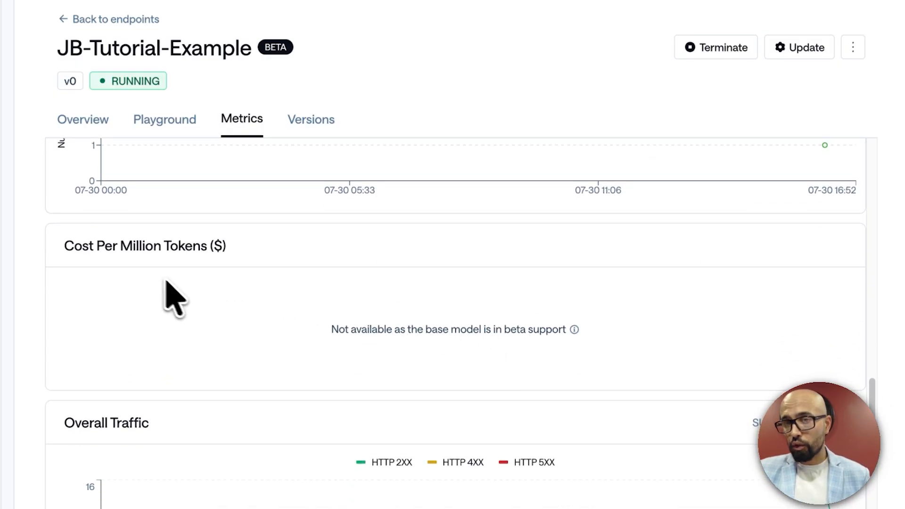
{"action": "left_click_drag", "start_coordinate": [64, 245], "coordinate": [242, 246]}
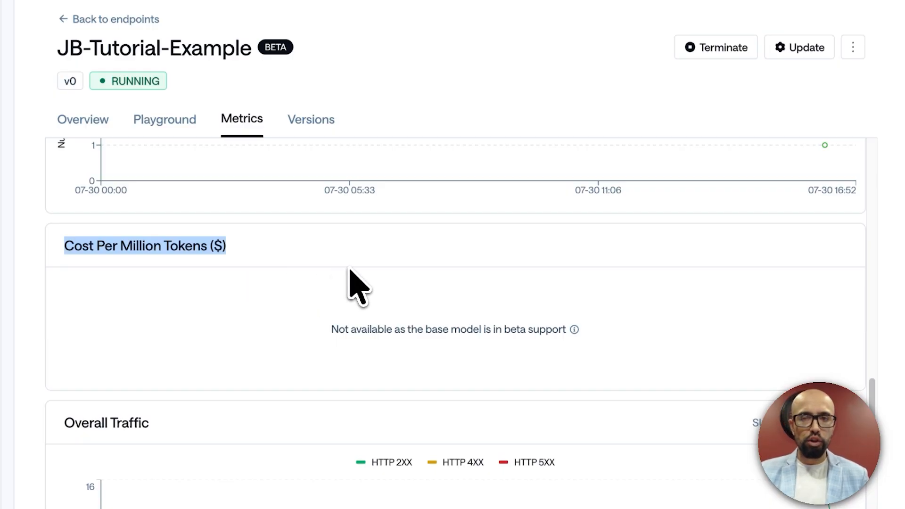
{"action": "scroll", "coordinate": [356, 263], "scroll_direction": "down", "scroll_amount": 2}
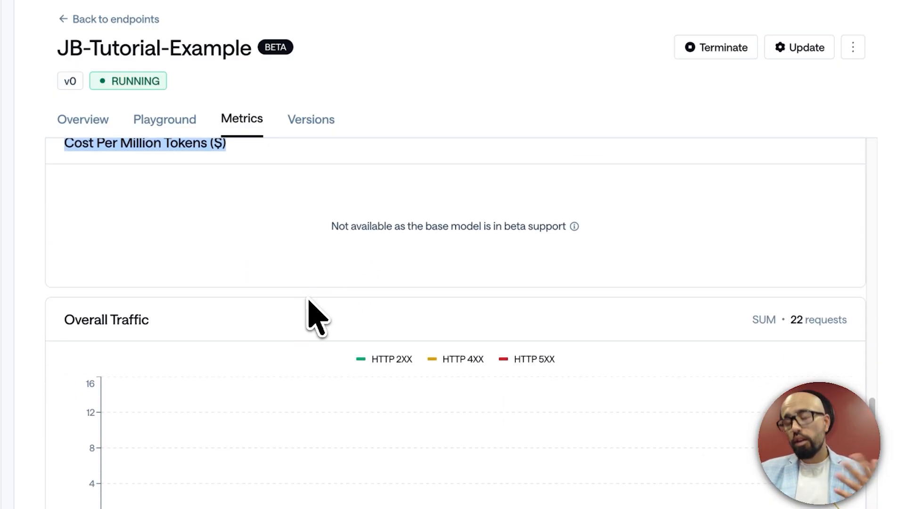
{"action": "scroll", "coordinate": [330, 332], "scroll_direction": "down", "scroll_amount": 3}
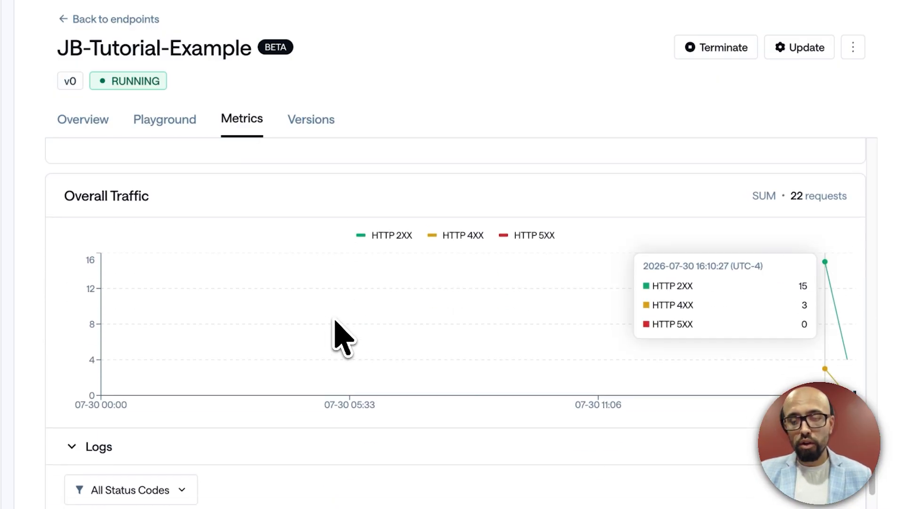
{"action": "mouse_move", "coordinate": [848, 273]}
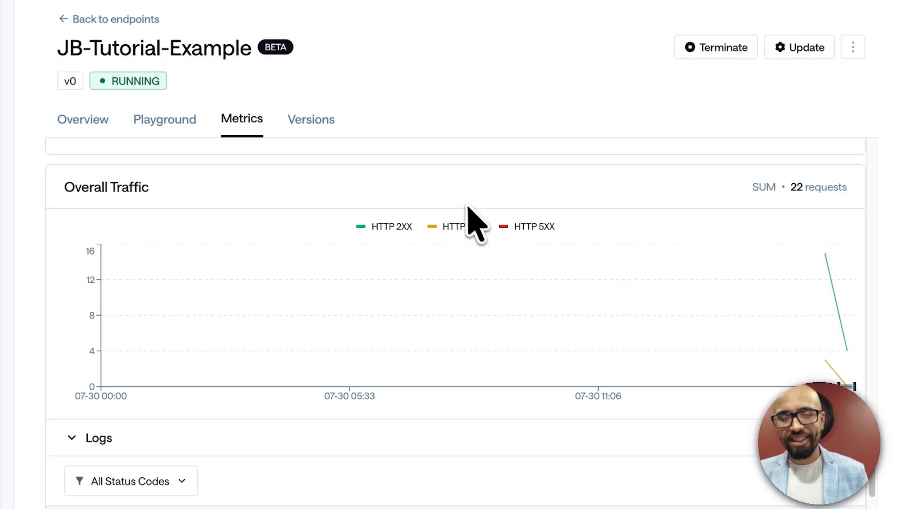
Step: Examine the request logs below the traffic chart, including their token and timing columns, and open the endpoint's version history
{"action": "scroll", "coordinate": [469, 226], "scroll_direction": "down", "scroll_amount": 5}
{"action": "scroll", "coordinate": [292, 262], "scroll_direction": "down", "scroll_amount": 1}
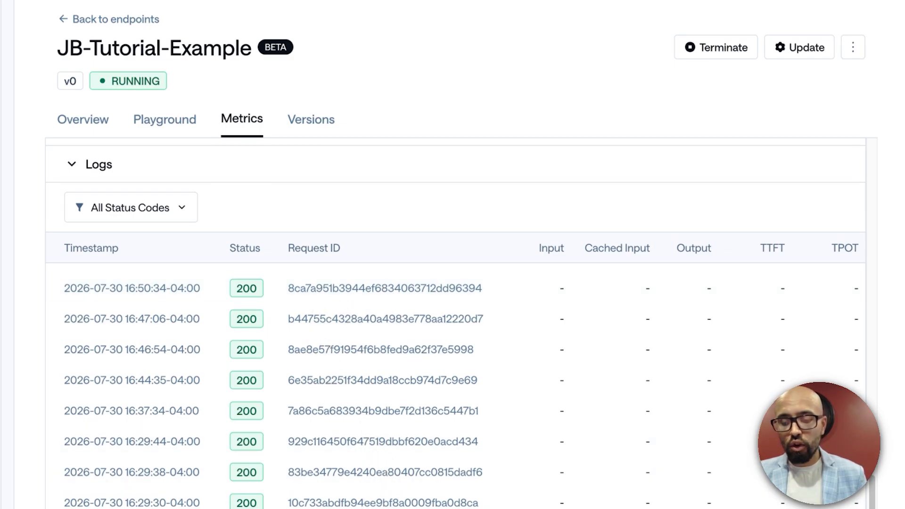
{"action": "scroll", "coordinate": [455, 377], "scroll_direction": "right", "scroll_amount": 4}
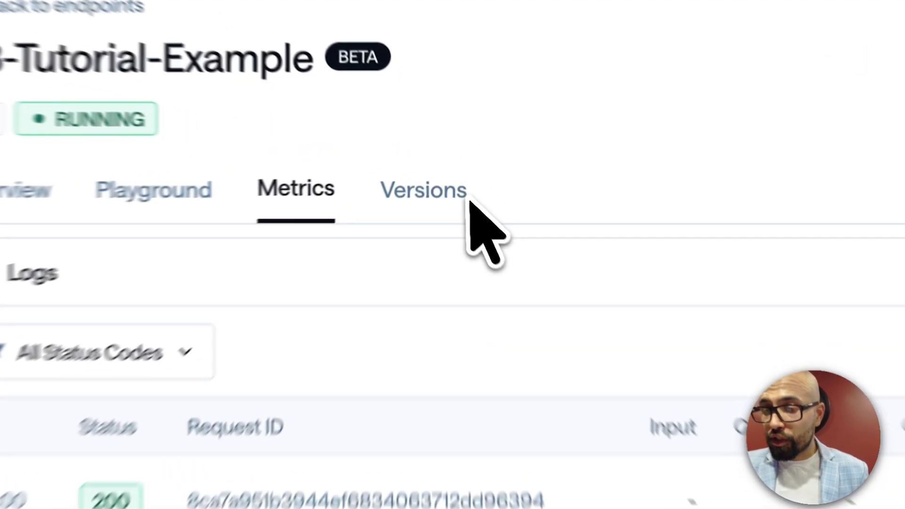
{"action": "left_click", "coordinate": [440, 175]}
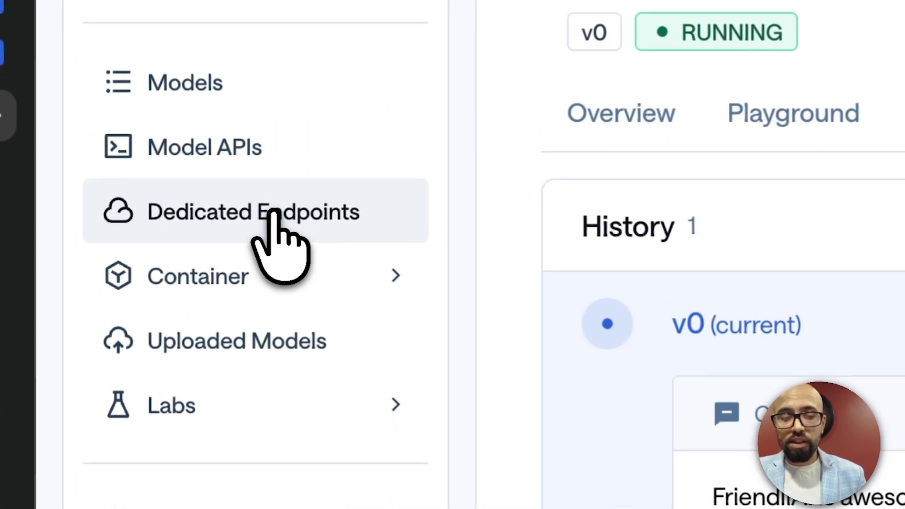
Step: Filter the dedicated endpoints by the name "jb-" and open the JB-Test-Embedding endpoint
{"action": "left_click", "coordinate": [157, 207]}
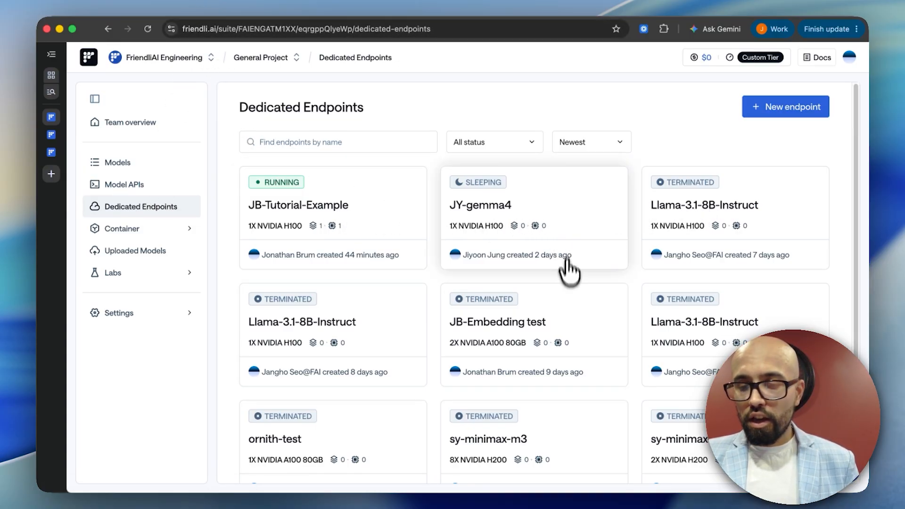
{"action": "left_click", "coordinate": [366, 143]}
{"action": "type", "text": "jb"}
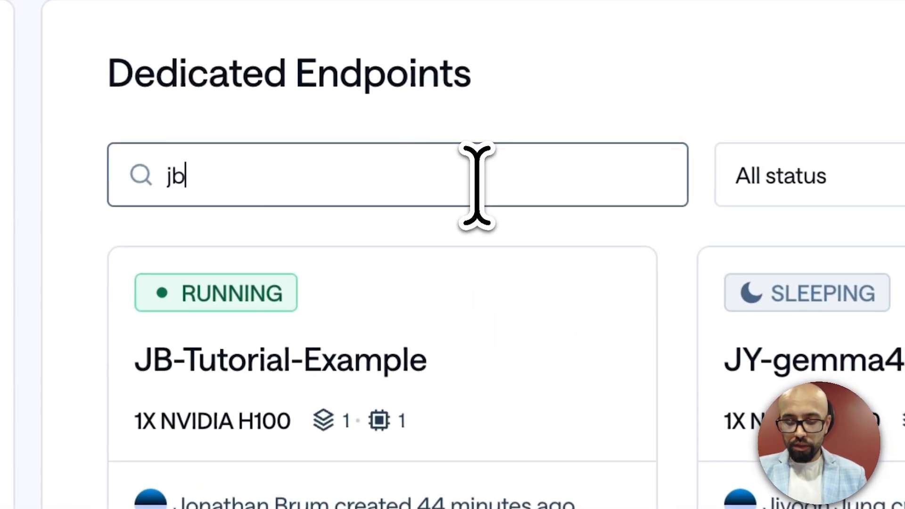
{"action": "type", "text": "-"}
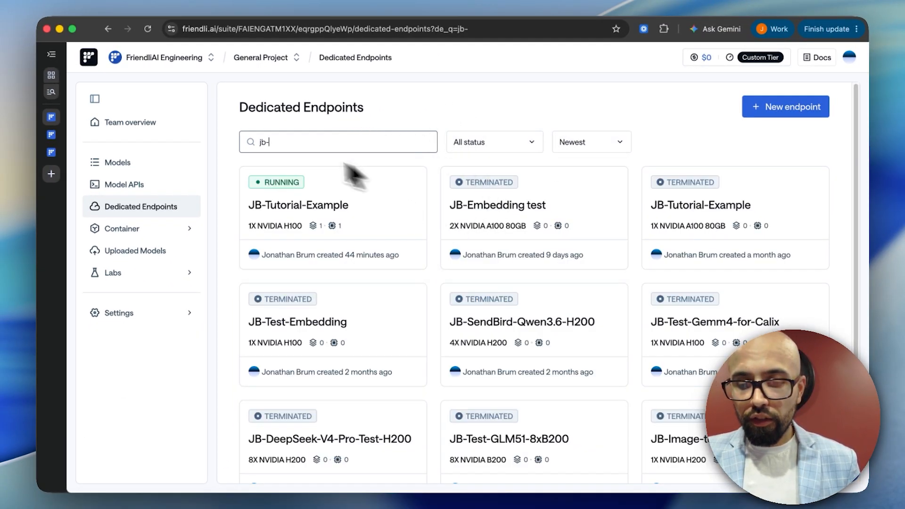
{"action": "left_click", "coordinate": [374, 330]}
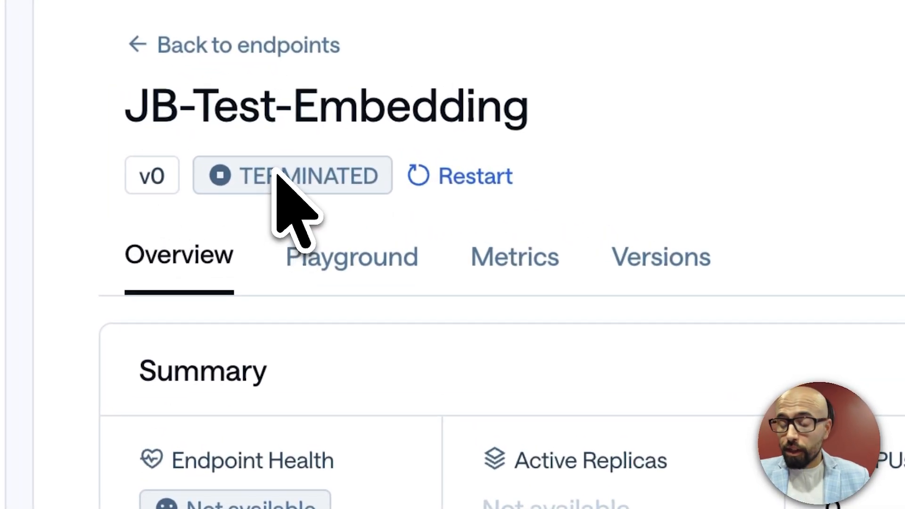
Step: Examine the endpoint health, GPUs in use and active replicas in the JB-Test-Embedding summary
{"action": "left_click_drag", "start_coordinate": [183, 503], "coordinate": [404, 508]}
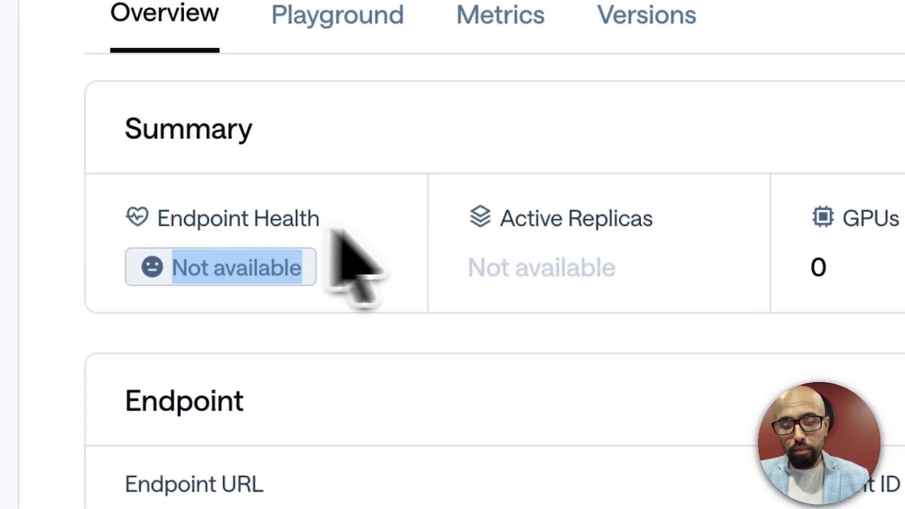
{"action": "left_click_drag", "start_coordinate": [822, 265], "coordinate": [684, 259]}
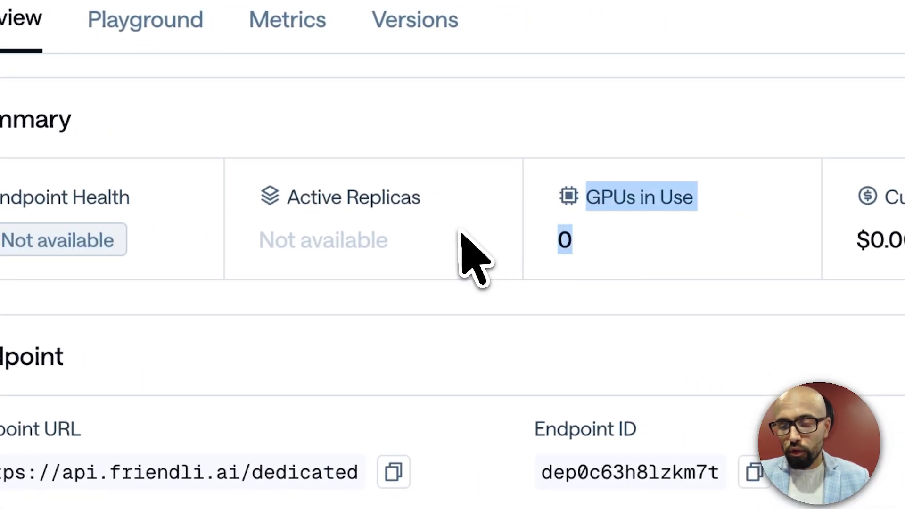
{"action": "left_click", "coordinate": [348, 251]}
{"action": "left_click_drag", "start_coordinate": [351, 251], "coordinate": [514, 252]}
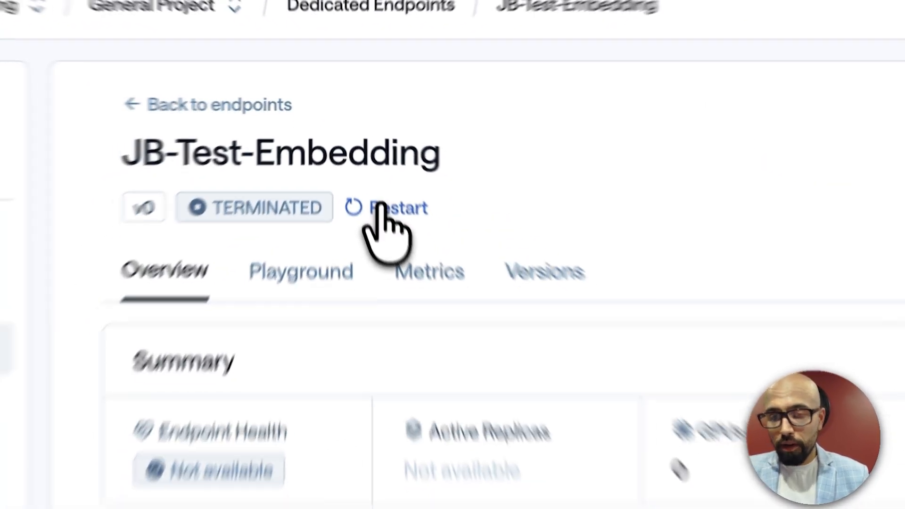
Step: Restart the terminated JB-Test-Embedding endpoint and check the active replicas in its summary
{"action": "left_click", "coordinate": [362, 146]}
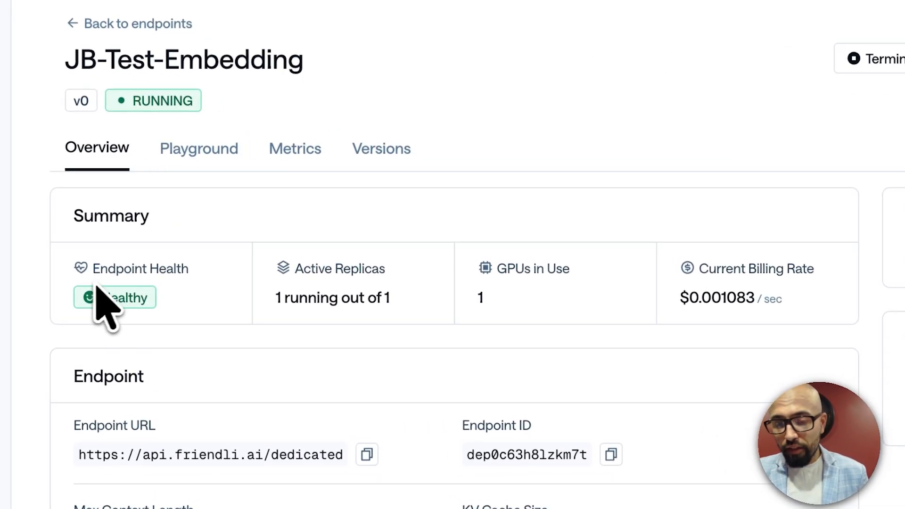
{"action": "left_click_drag", "start_coordinate": [282, 298], "coordinate": [390, 302]}
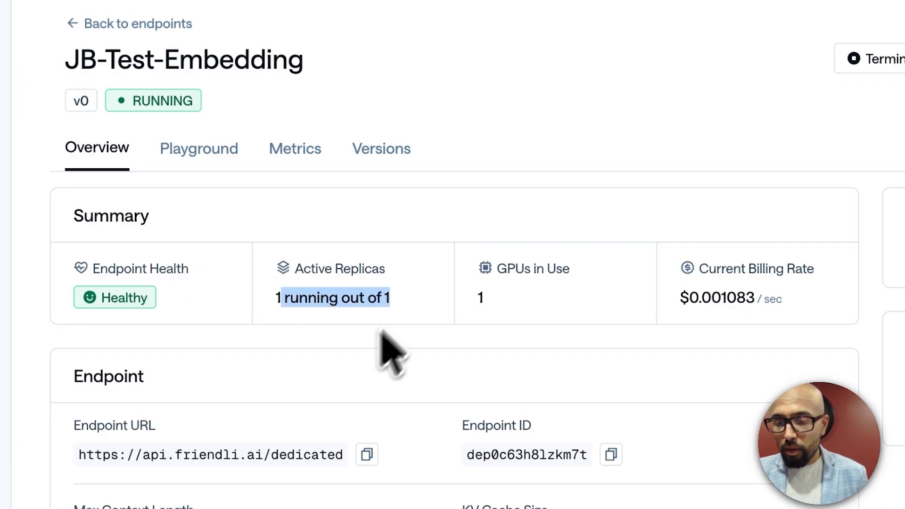
Step: Check the GPUs in use and current billing rate of the JB-Test-Embedding endpoint, and terminate the endpoint
{"action": "double_click", "coordinate": [478, 298]}
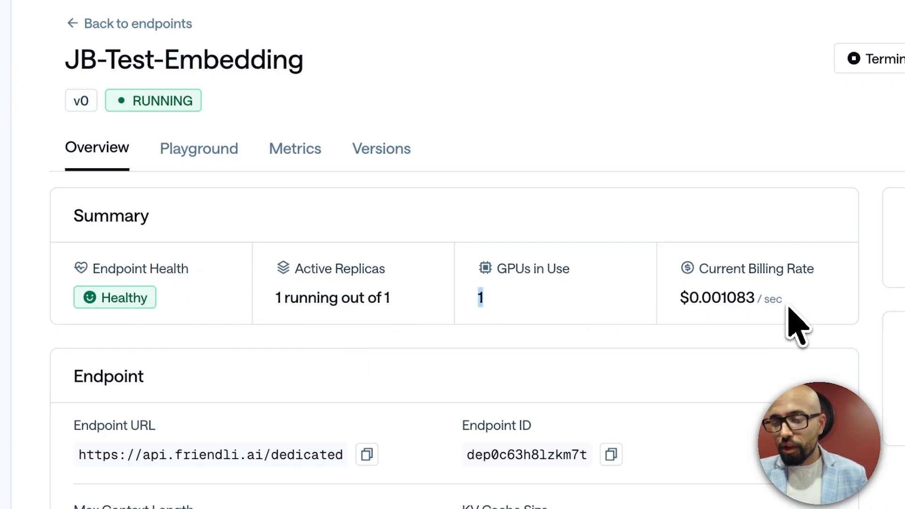
{"action": "left_click_drag", "start_coordinate": [789, 307], "coordinate": [662, 268]}
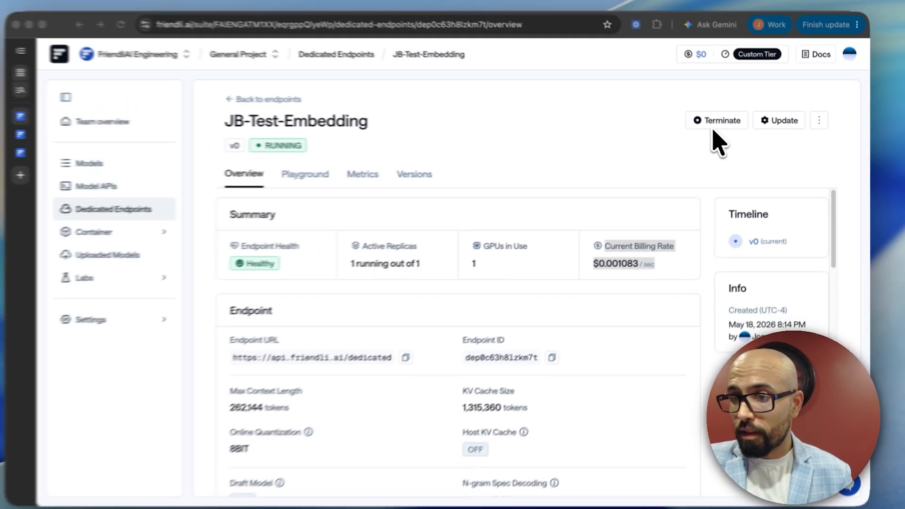
{"action": "left_click", "coordinate": [716, 121]}
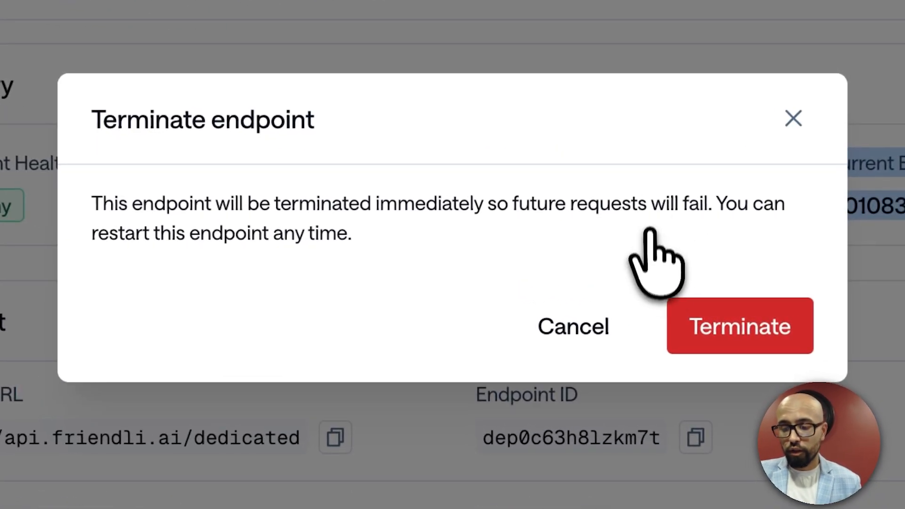
{"action": "left_click", "coordinate": [754, 335]}
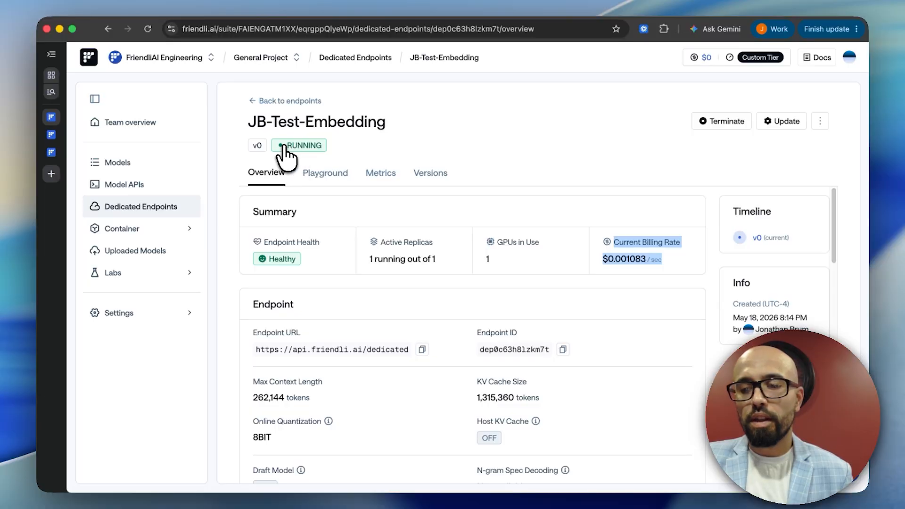
Step: View the terminated endpoint's metrics, and return to its overview to examine the metrics, model and summary details
{"action": "left_click", "coordinate": [378, 176]}
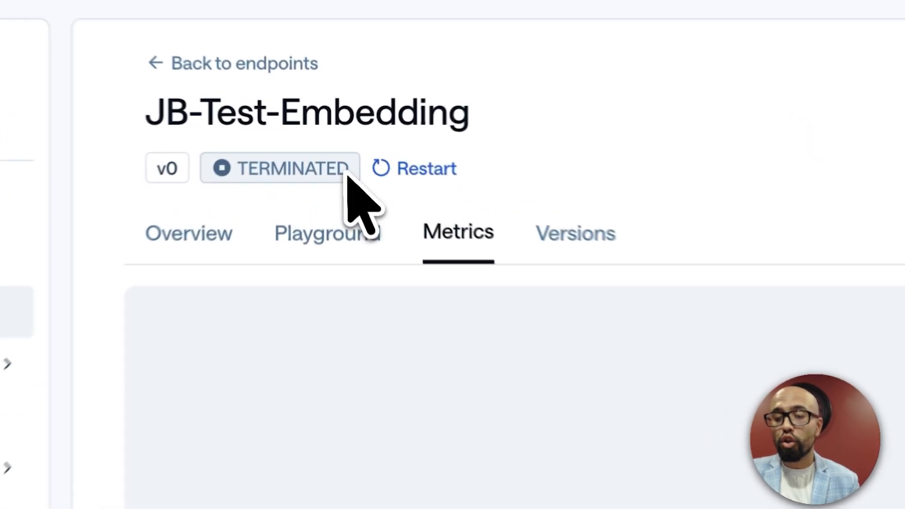
{"action": "left_click", "coordinate": [172, 232]}
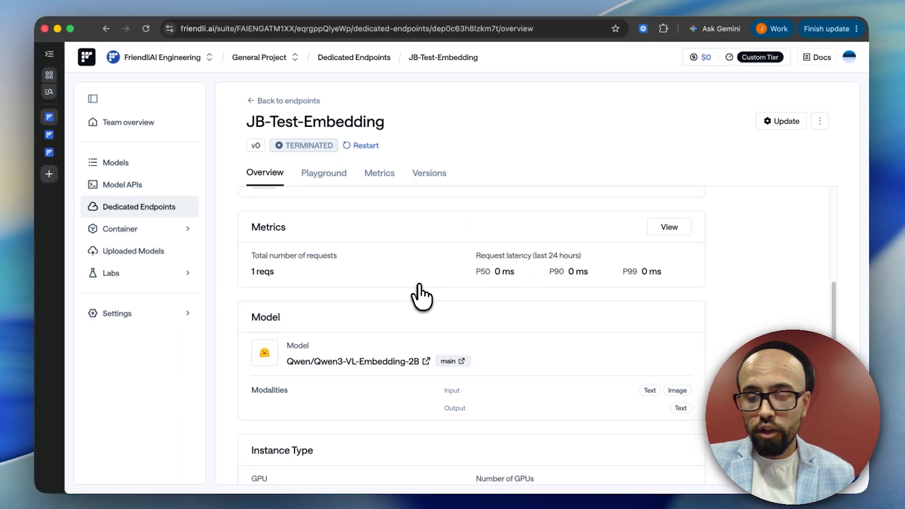
{"action": "scroll", "coordinate": [216, 359], "scroll_direction": "down", "scroll_amount": 3}
{"action": "scroll", "coordinate": [236, 417], "scroll_direction": "up", "scroll_amount": 6}
{"action": "scroll", "coordinate": [468, 339], "scroll_direction": "up", "scroll_amount": 5}
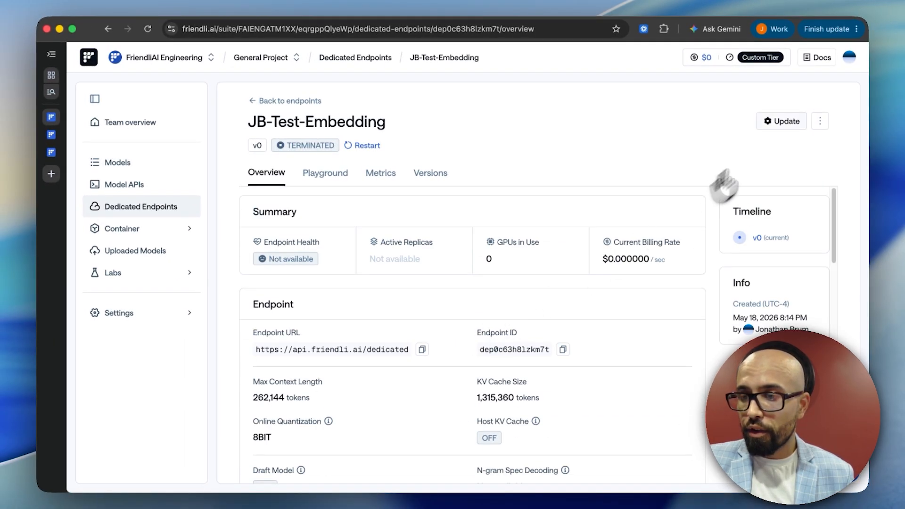
Step: Open the endpoint's update configuration and examine its features, instance type, autoscaling, engine configuration and version comment settings
{"action": "left_click", "coordinate": [781, 121]}
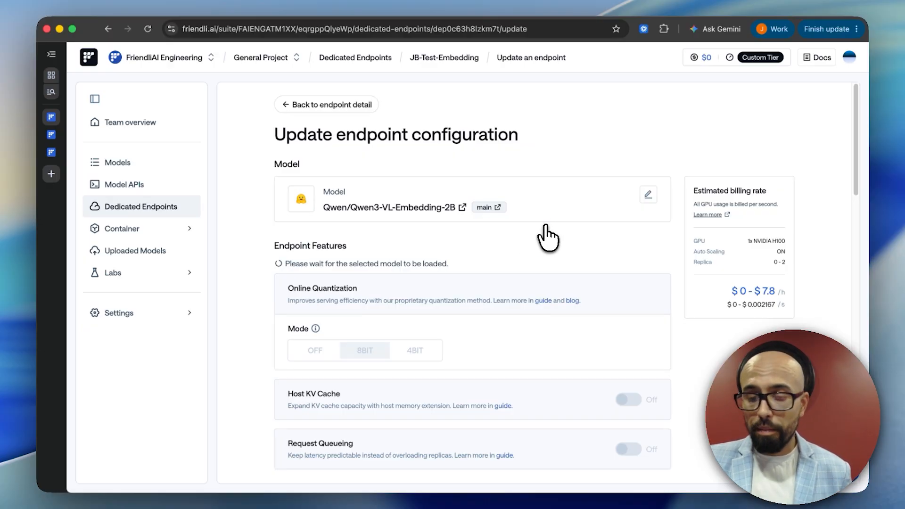
{"action": "scroll", "coordinate": [533, 254], "scroll_direction": "down", "scroll_amount": 2}
{"action": "scroll", "coordinate": [518, 269], "scroll_direction": "down", "scroll_amount": 5}
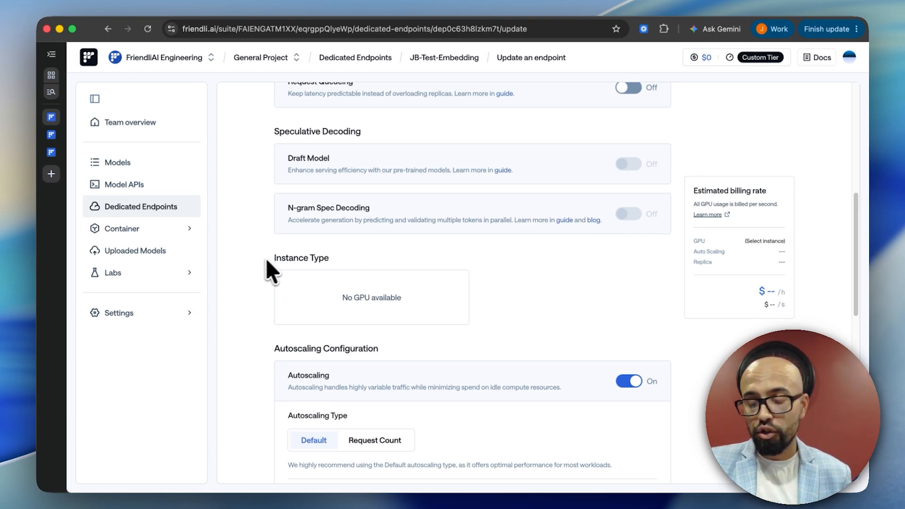
{"action": "left_click_drag", "start_coordinate": [267, 259], "coordinate": [372, 267]}
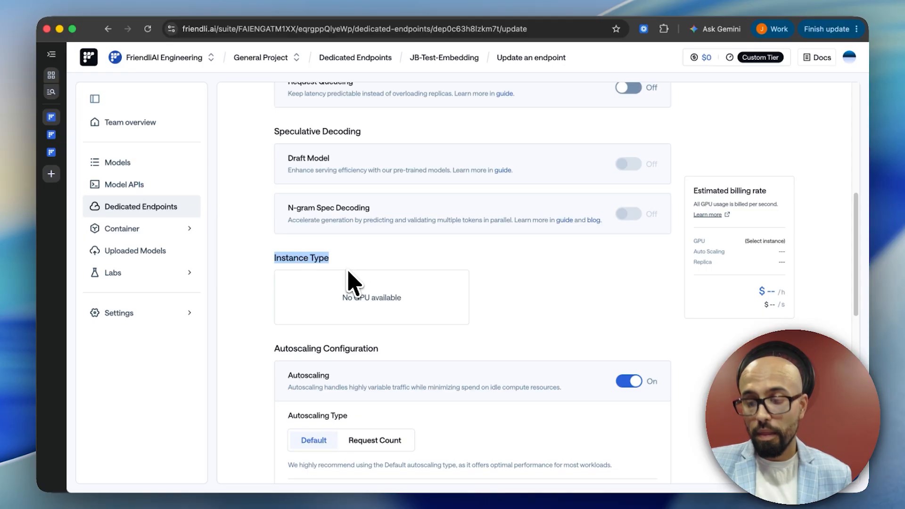
{"action": "scroll", "coordinate": [391, 297], "scroll_direction": "down", "scroll_amount": 2}
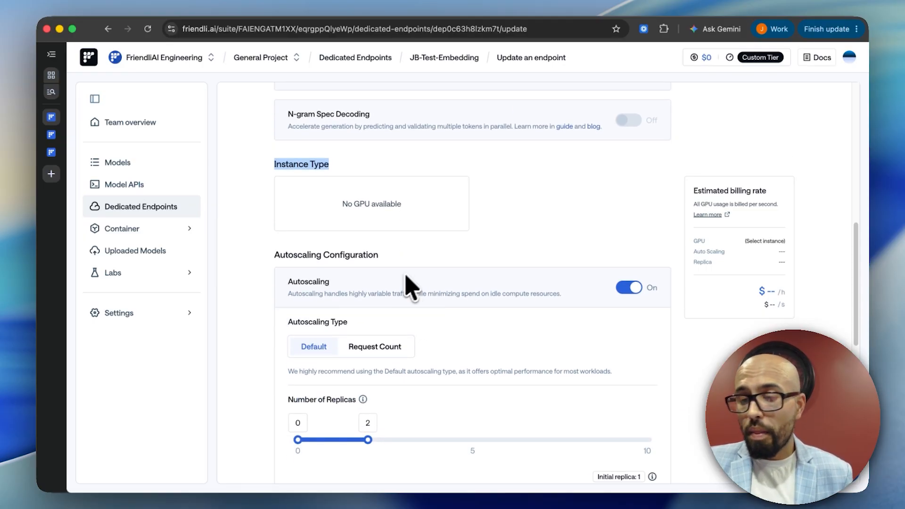
{"action": "scroll", "coordinate": [490, 306], "scroll_direction": "down", "scroll_amount": 3}
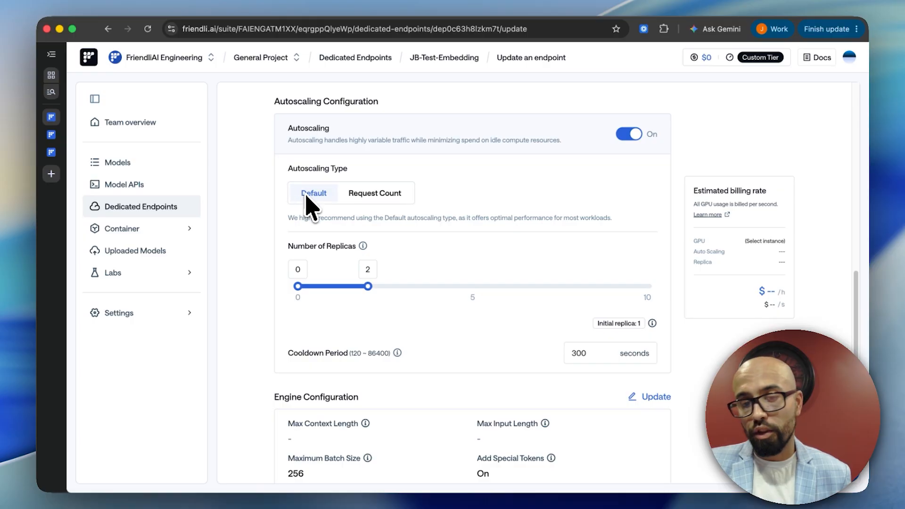
{"action": "scroll", "coordinate": [423, 294], "scroll_direction": "down", "scroll_amount": 5}
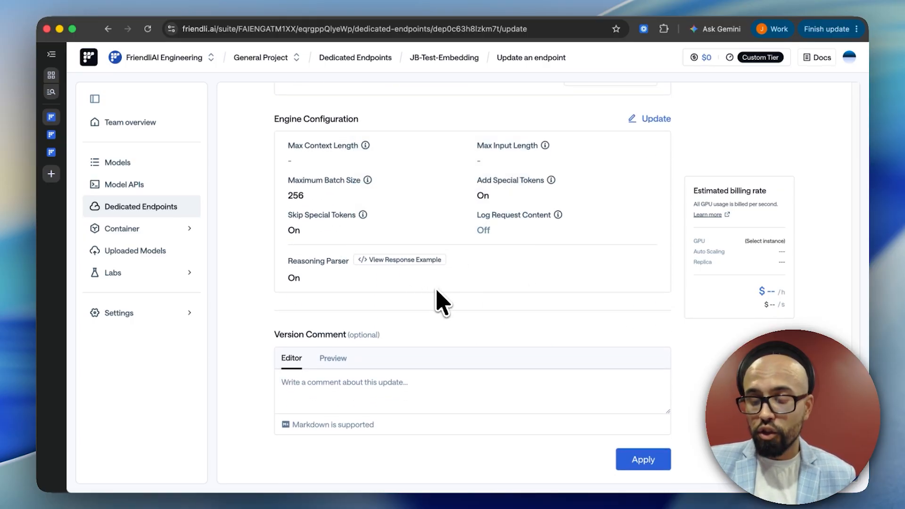
{"action": "scroll", "coordinate": [431, 293], "scroll_direction": "up", "scroll_amount": 15}
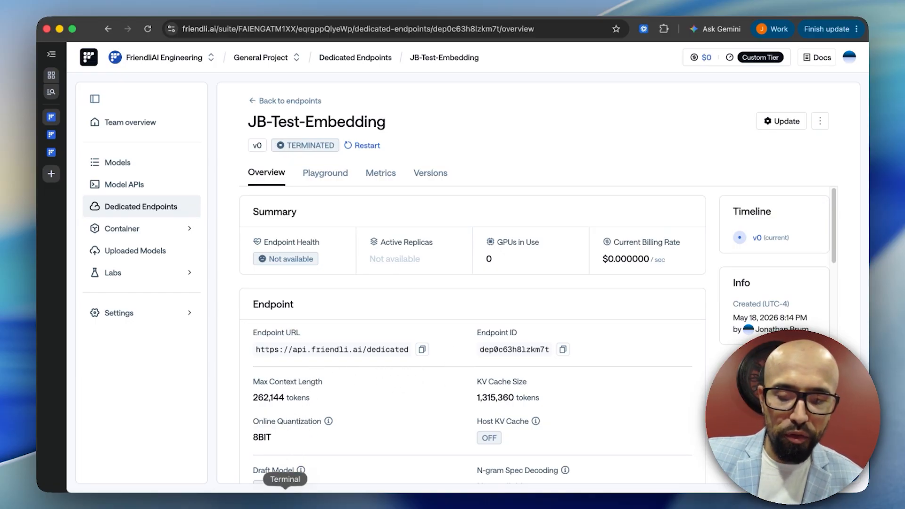
Step: Switch to Terminal and read the good-bye message options in the cURL chat completion response
{"action": "left_click", "coordinate": [285, 493]}
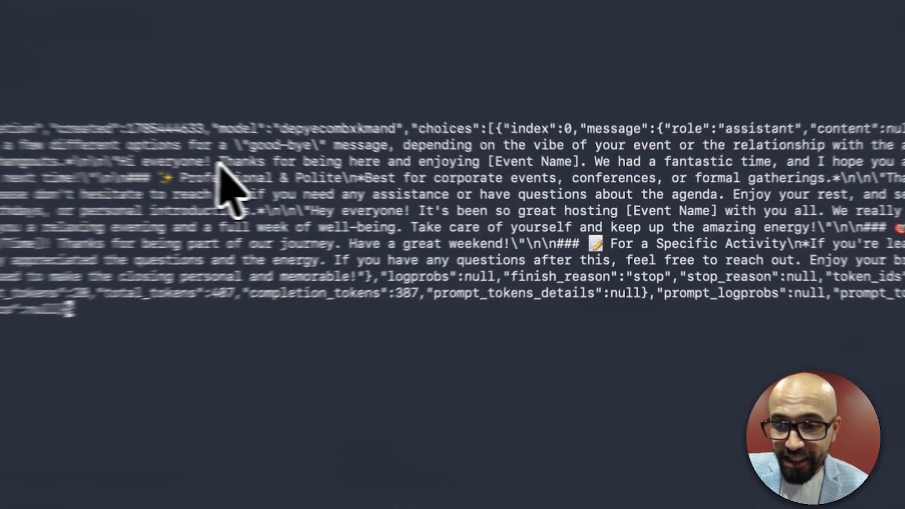
{"action": "left_click_drag", "start_coordinate": [426, 192], "coordinate": [550, 194]}
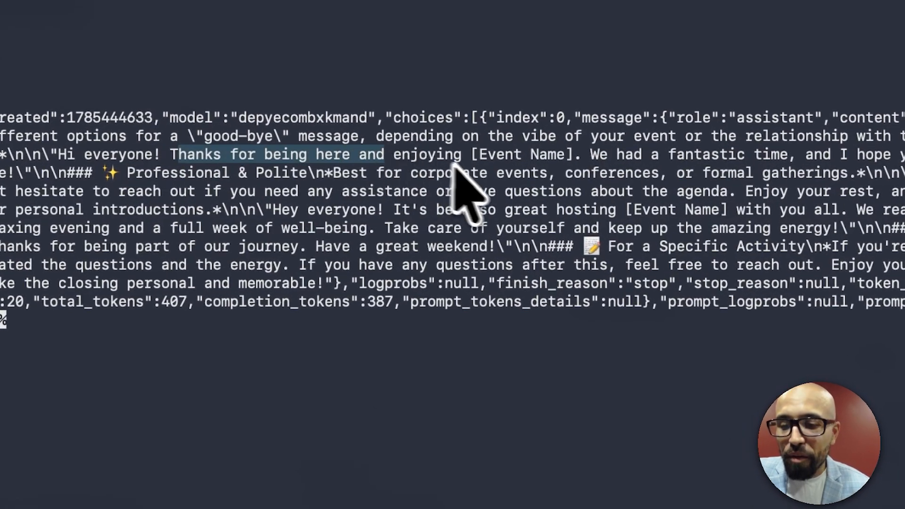
{"action": "left_click_drag", "start_coordinate": [570, 155], "coordinate": [472, 150]}
{"action": "left_click", "coordinate": [579, 159]}
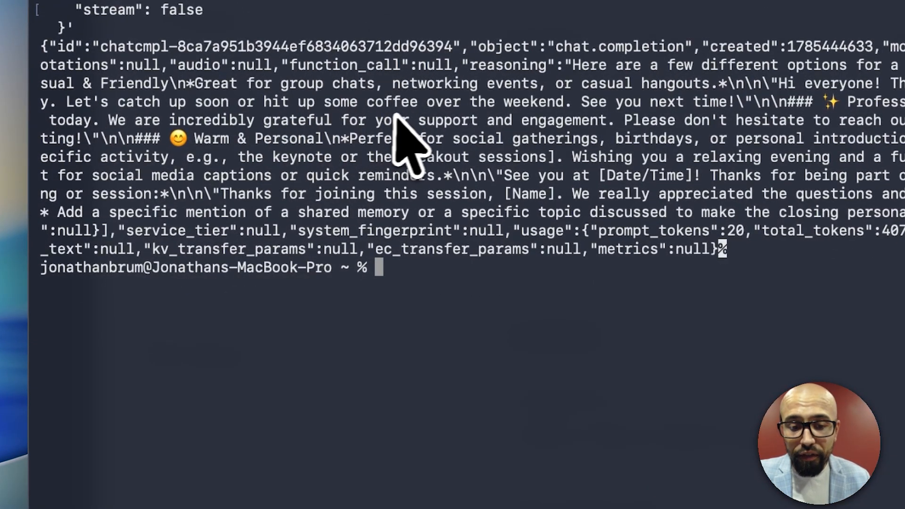
{"action": "left_click_drag", "start_coordinate": [486, 102], "coordinate": [607, 102]}
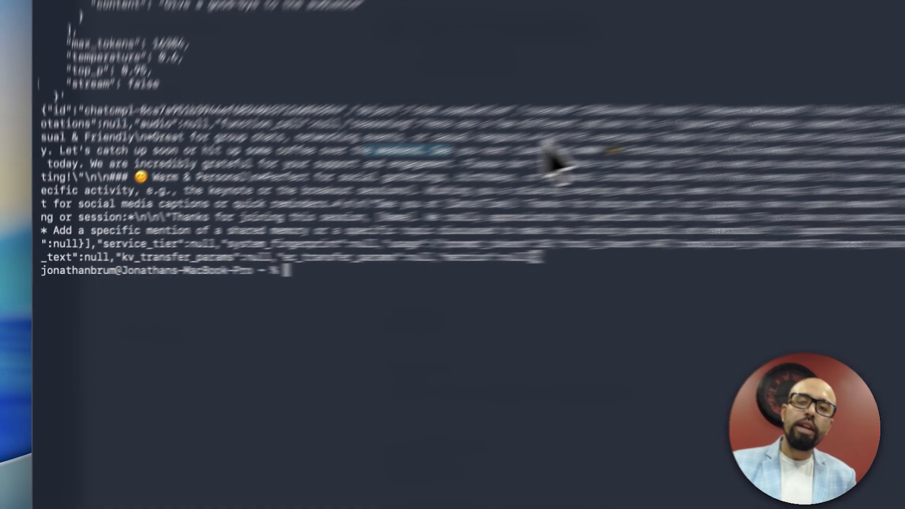